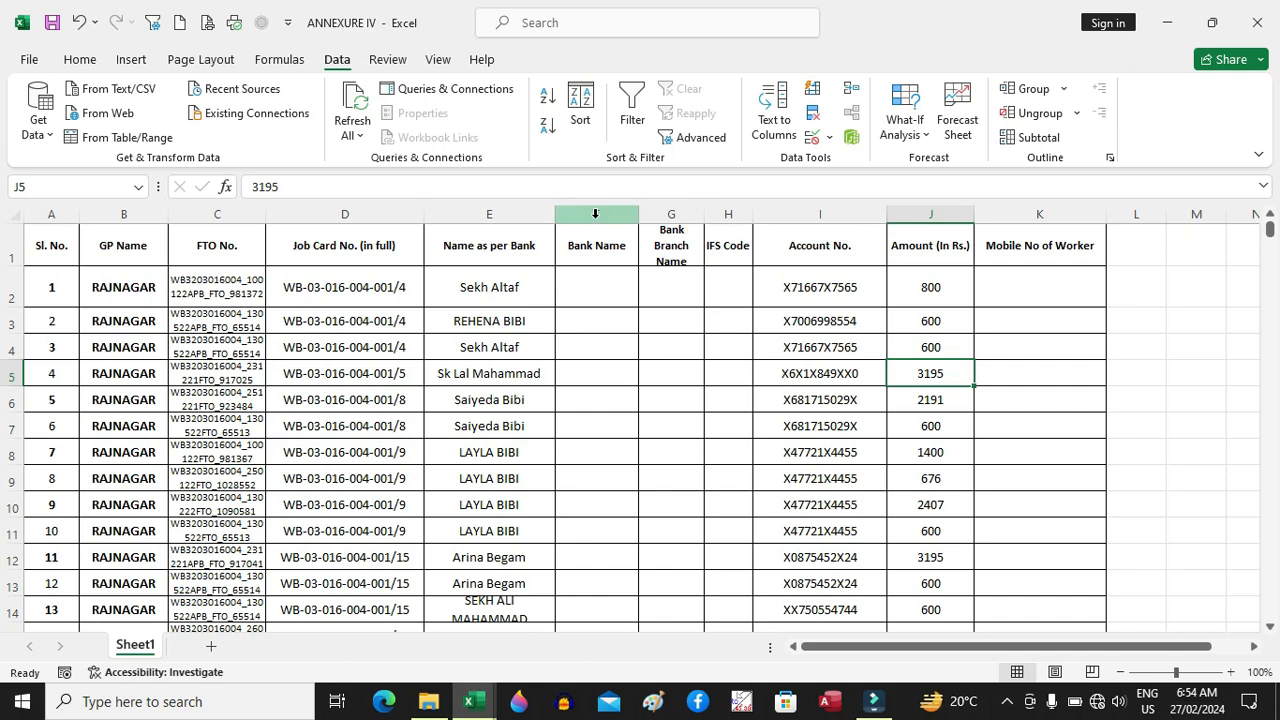
Insert a new column before Bank Name and head it "jc and name and account".
{"action": "left_click", "coordinate": [595, 213]}
{"action": "right_click", "coordinate": [595, 216]}
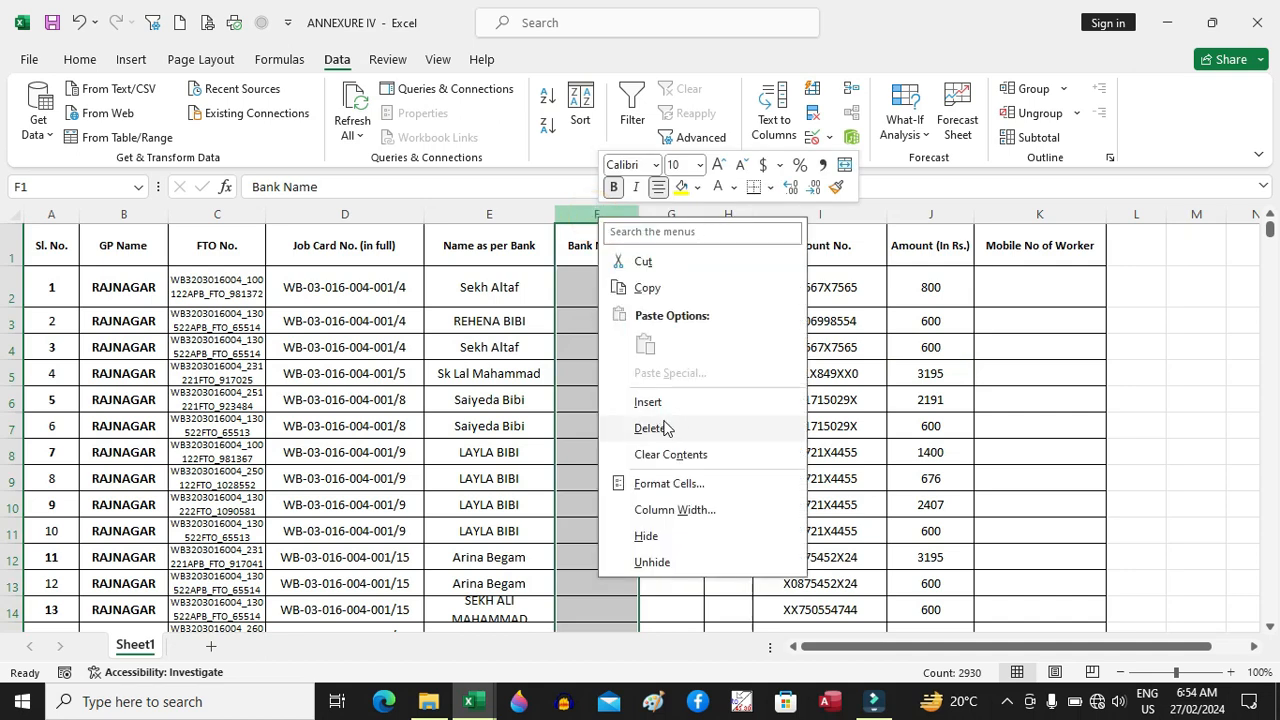
{"action": "left_click", "coordinate": [648, 401]}
{"action": "left_click", "coordinate": [620, 250]}
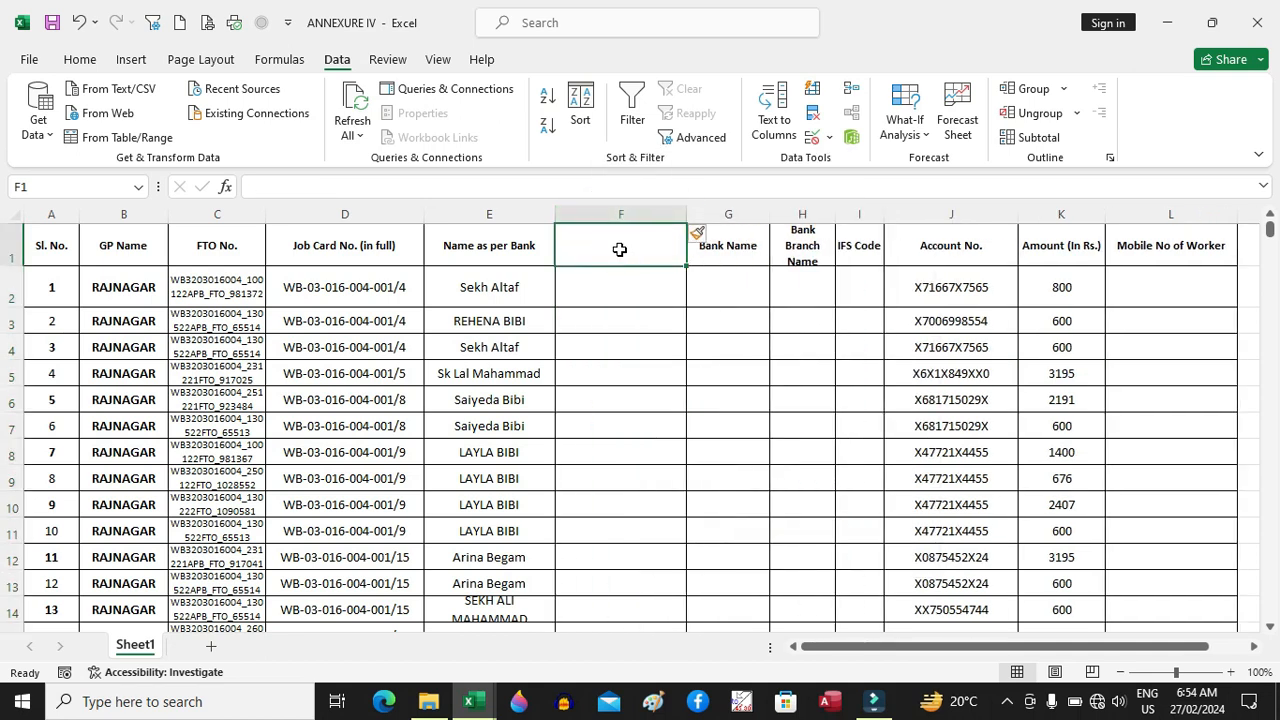
{"action": "type", "text": "jc and name and account"}
Enter the formula =D2&"_"&E2&"$"&J2 in F2 to join job card number, name and account number.
{"action": "left_click", "coordinate": [624, 289]}
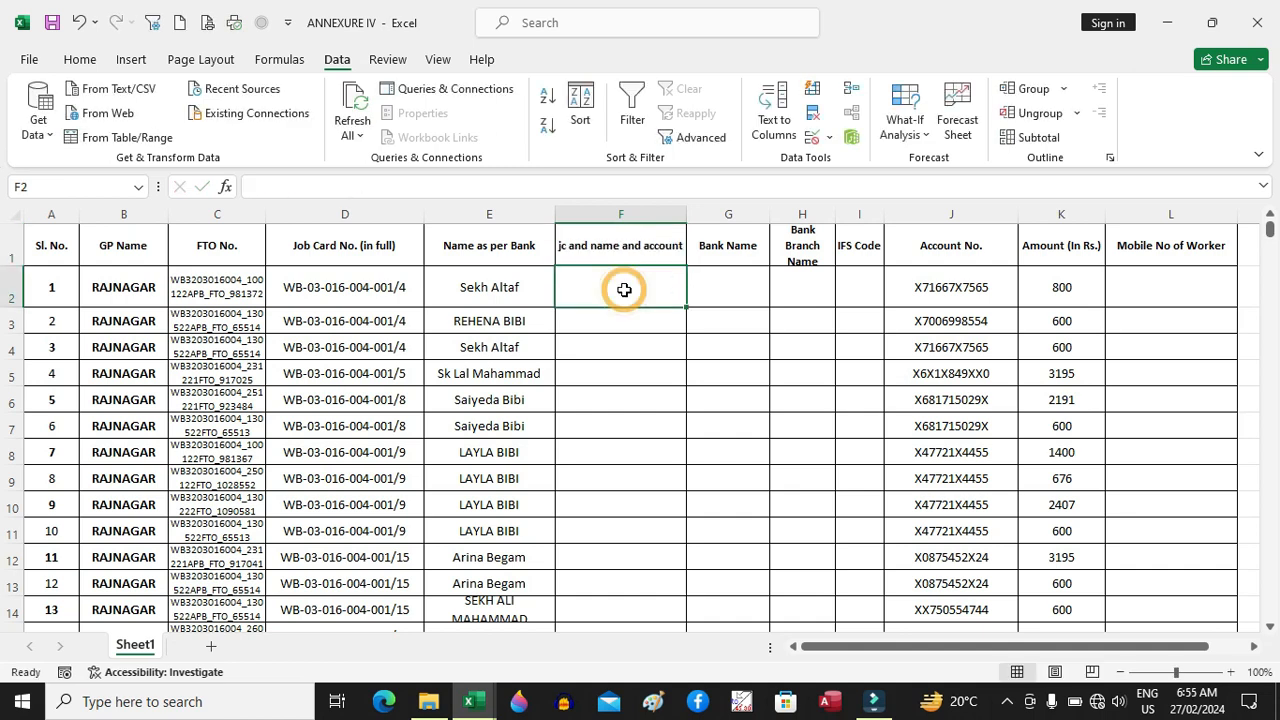
{"action": "type", "text": "="}
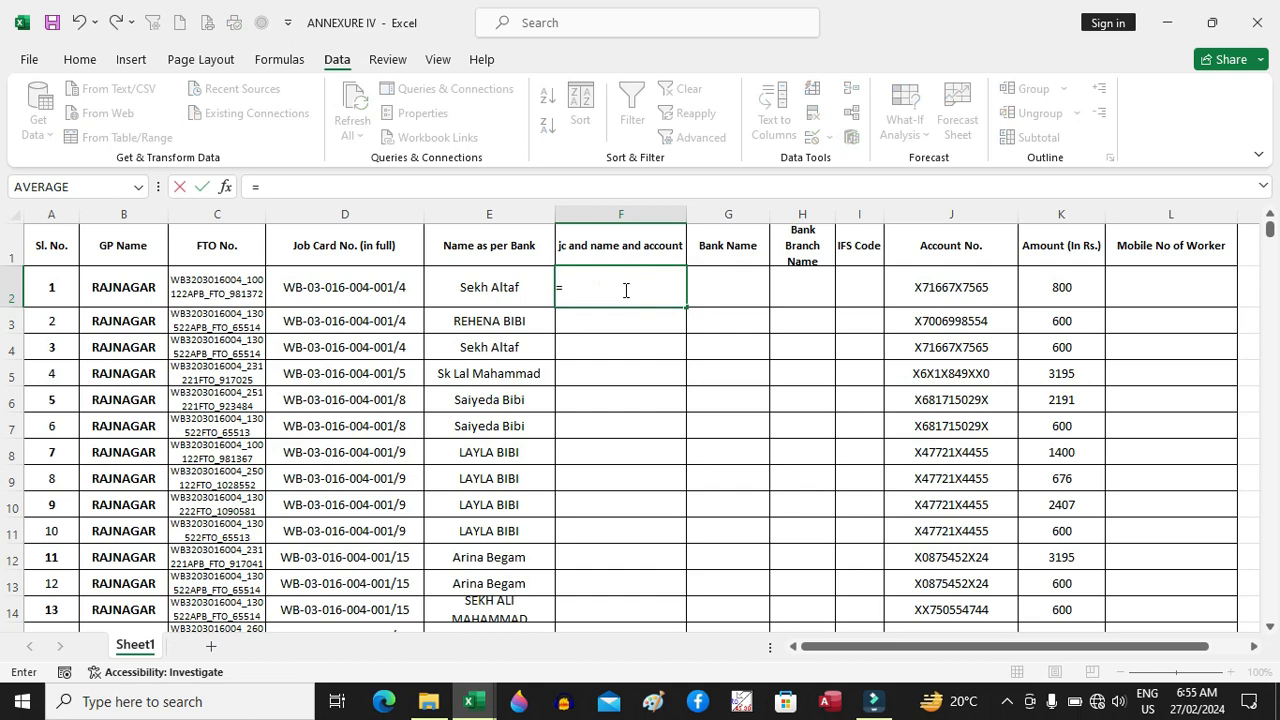
{"action": "left_click", "coordinate": [371, 287]}
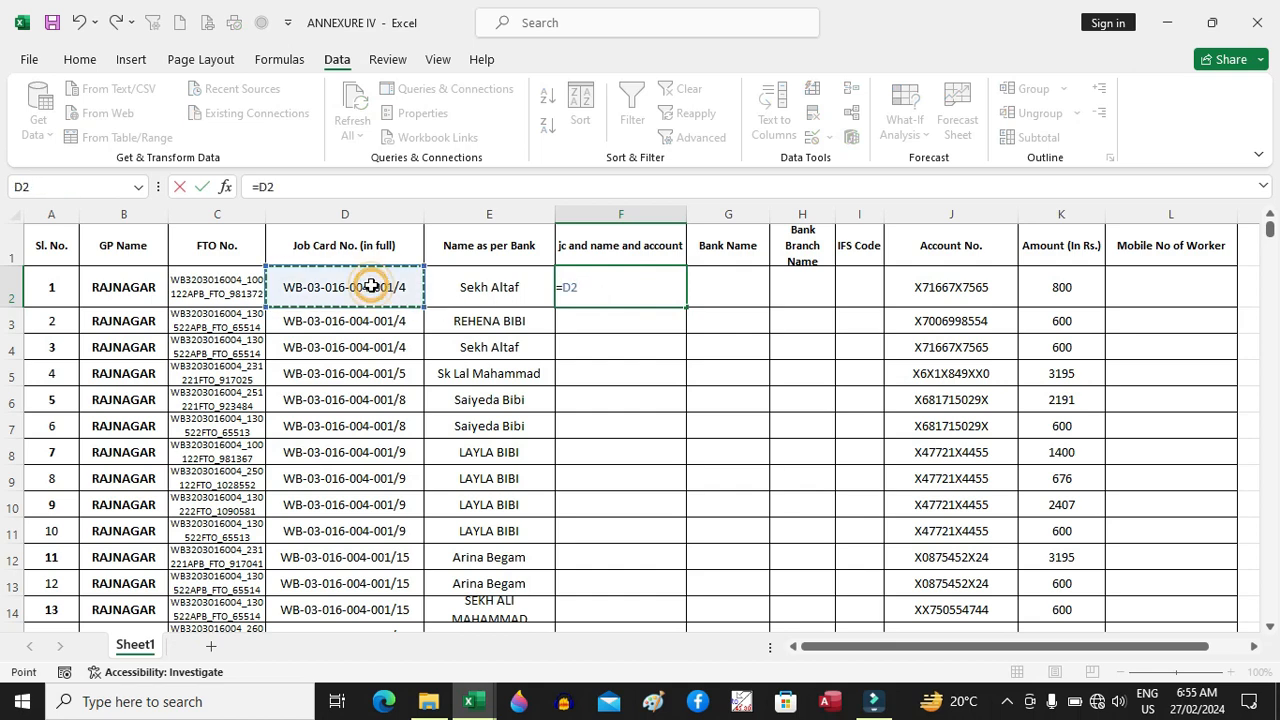
{"action": "type", "text": "&\"_"}
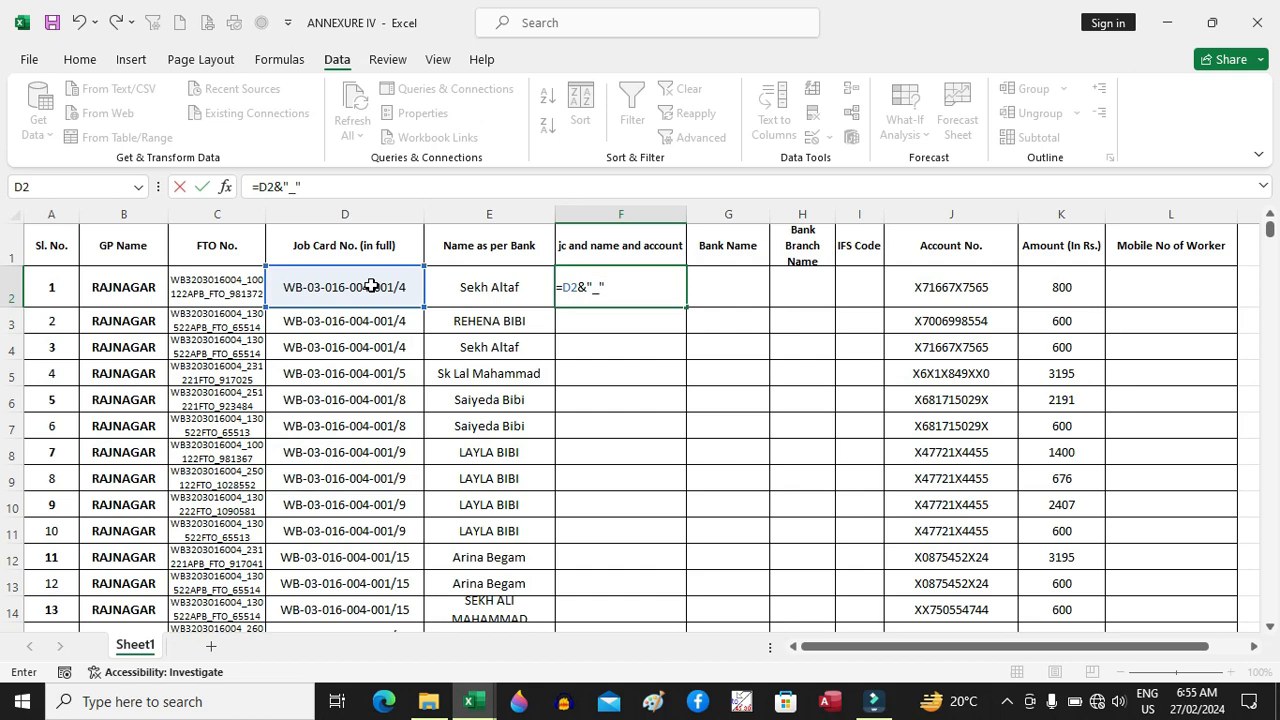
{"action": "type", "text": "\"&"}
{"action": "left_click", "coordinate": [477, 283]}
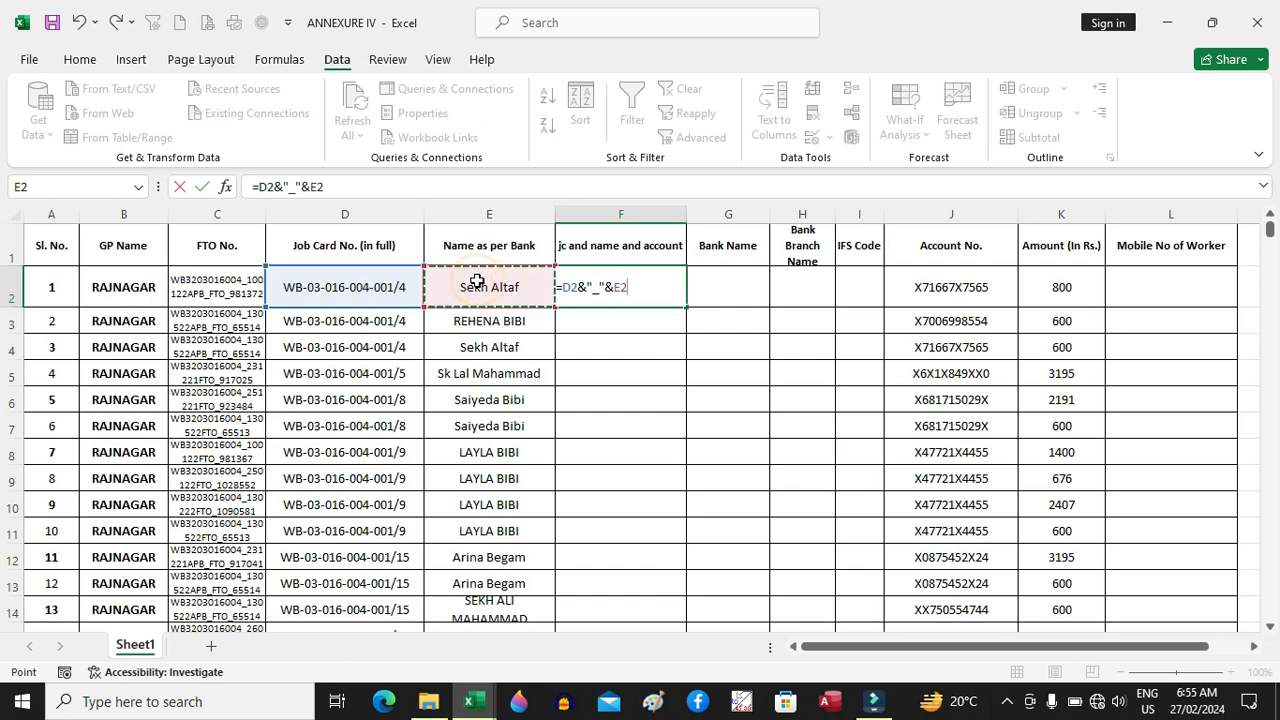
{"action": "type", "text": "&"}
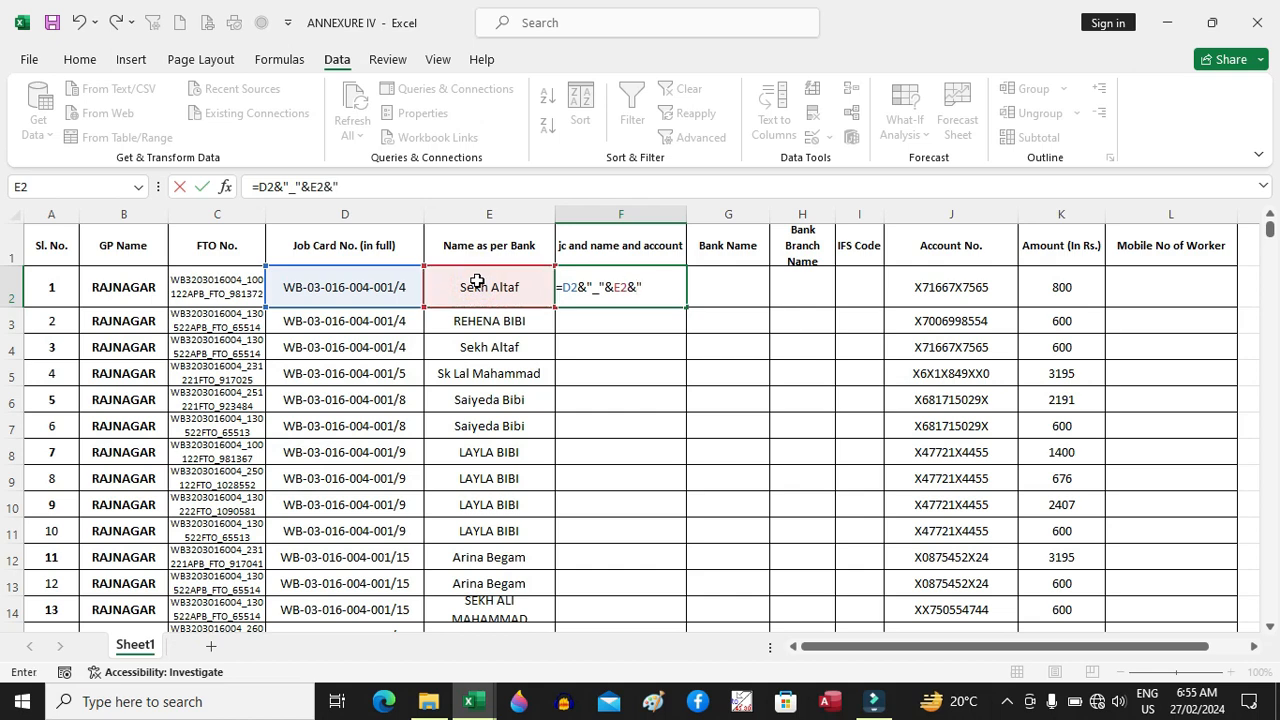
{"action": "type", "text": "\"$\""}
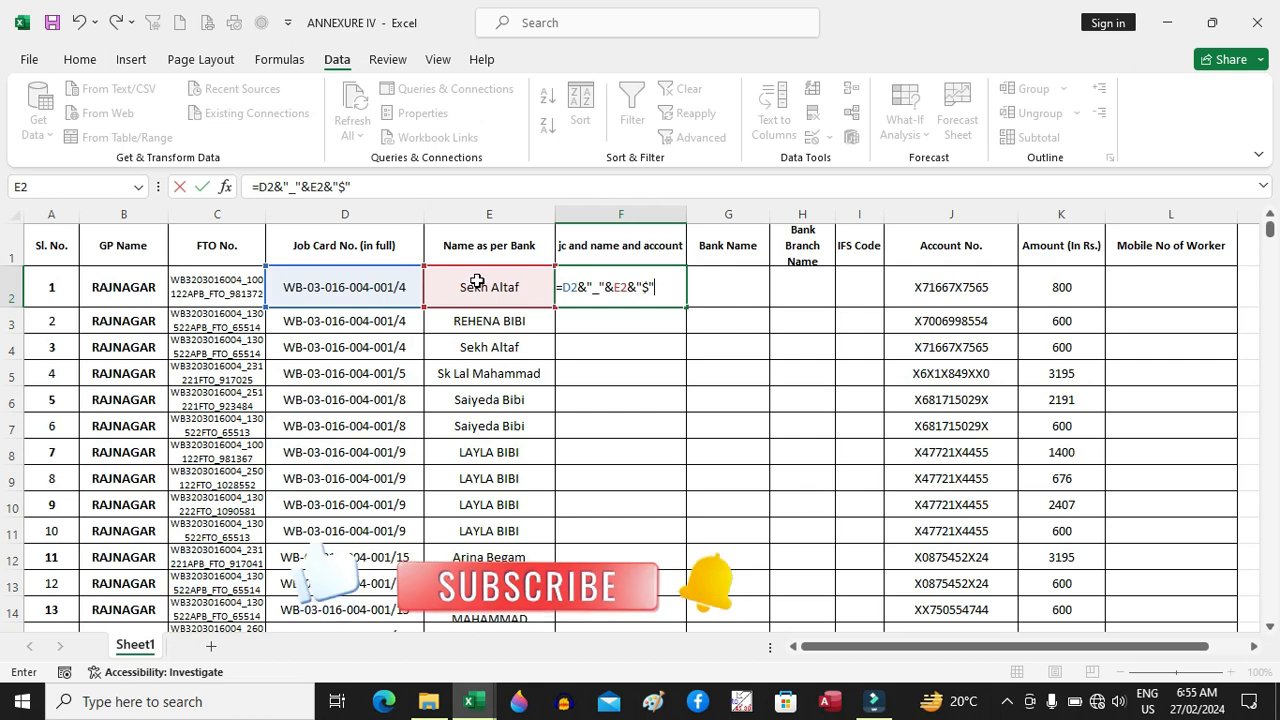
{"action": "type", "text": "&"}
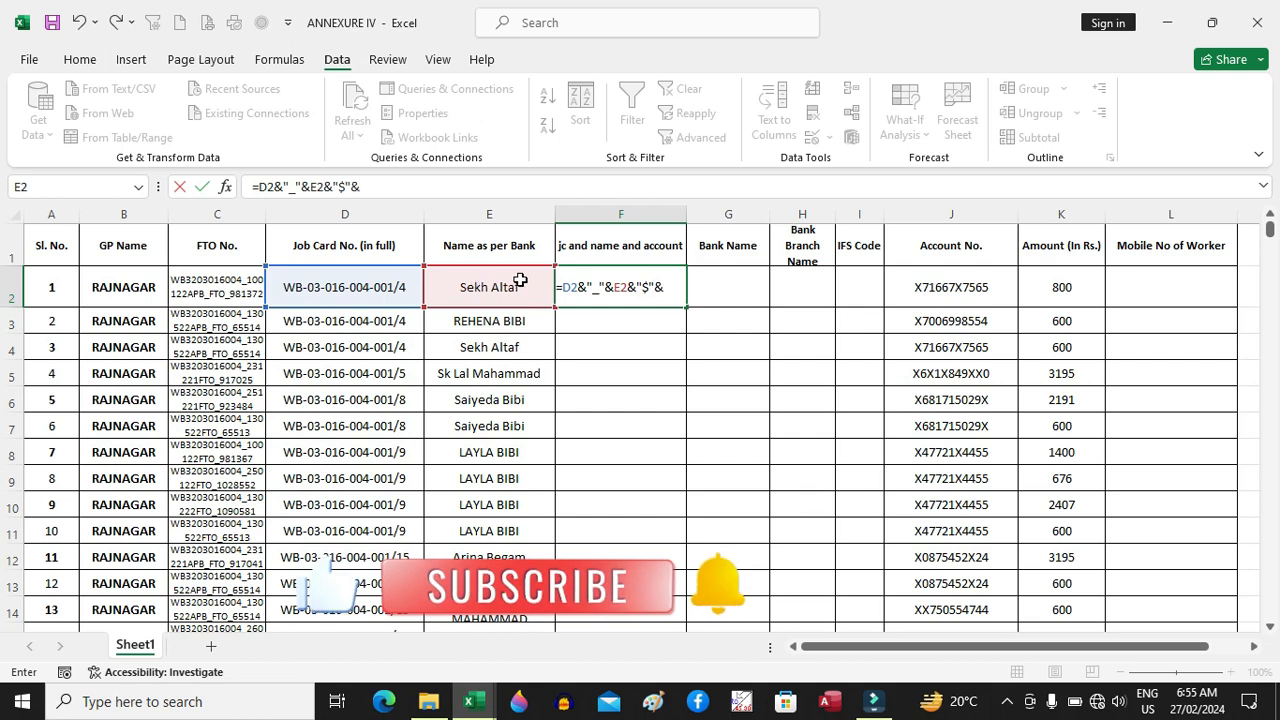
{"action": "left_click", "coordinate": [931, 287]}
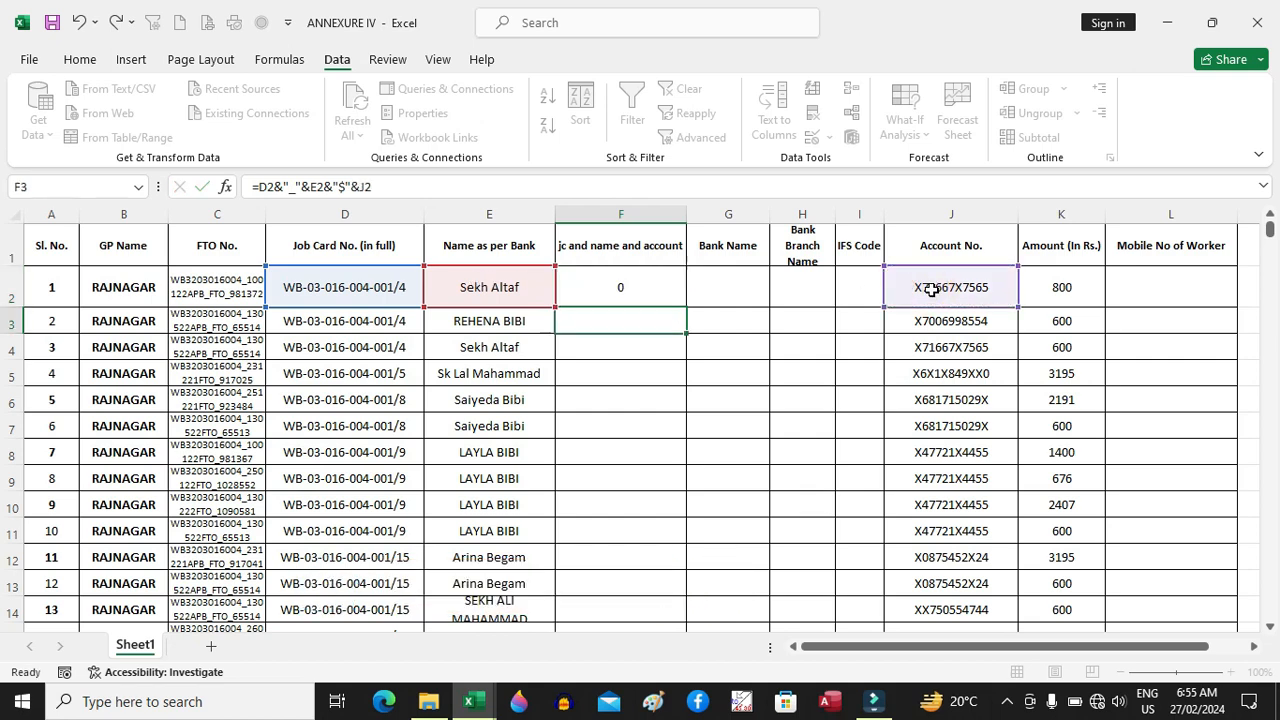
{"action": "key", "text": "Return"}
Widen column F and fill the F2 formula down to the last data row.
{"action": "left_click", "coordinate": [662, 293]}
{"action": "left_click_drag", "start_coordinate": [687, 214], "coordinate": [738, 216]}
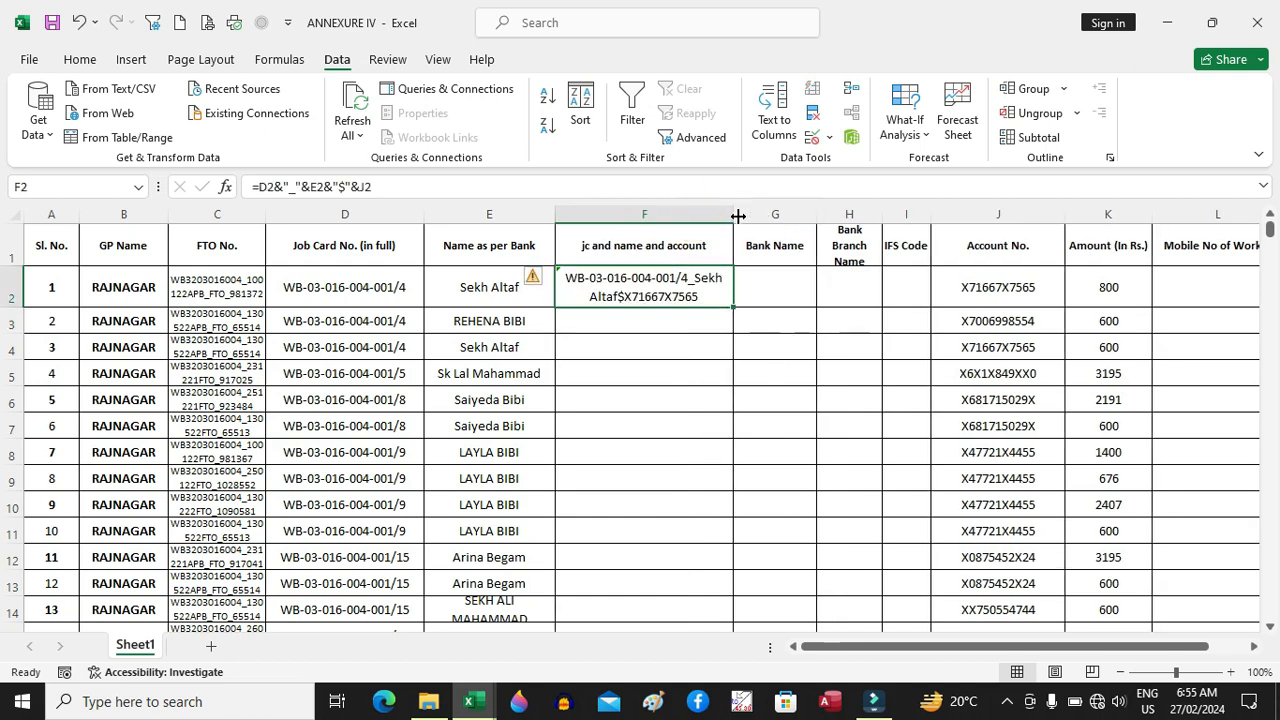
{"action": "double_click", "coordinate": [733, 310]}
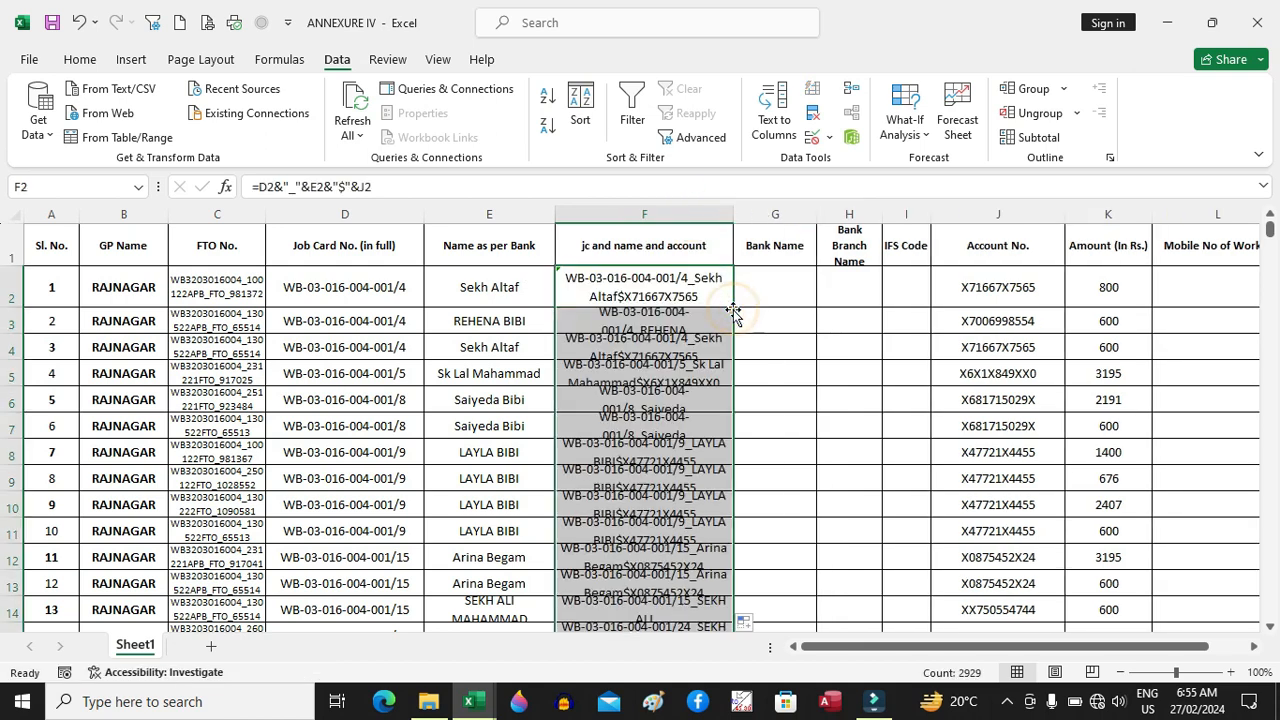
Replace the formulas in column F with their values by copying and pasting values in place.
{"action": "left_click", "coordinate": [80, 60]}
{"action": "left_click", "coordinate": [72, 112]}
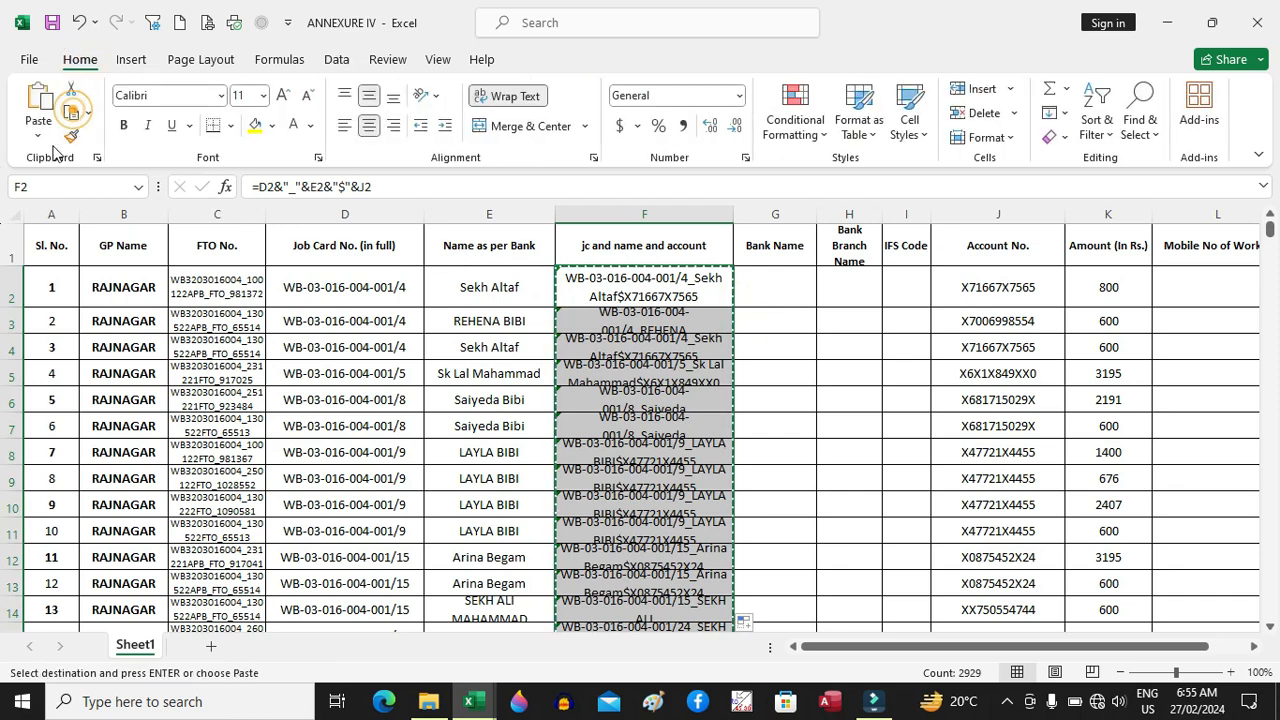
{"action": "left_click", "coordinate": [38, 145]}
{"action": "left_click", "coordinate": [34, 274]}
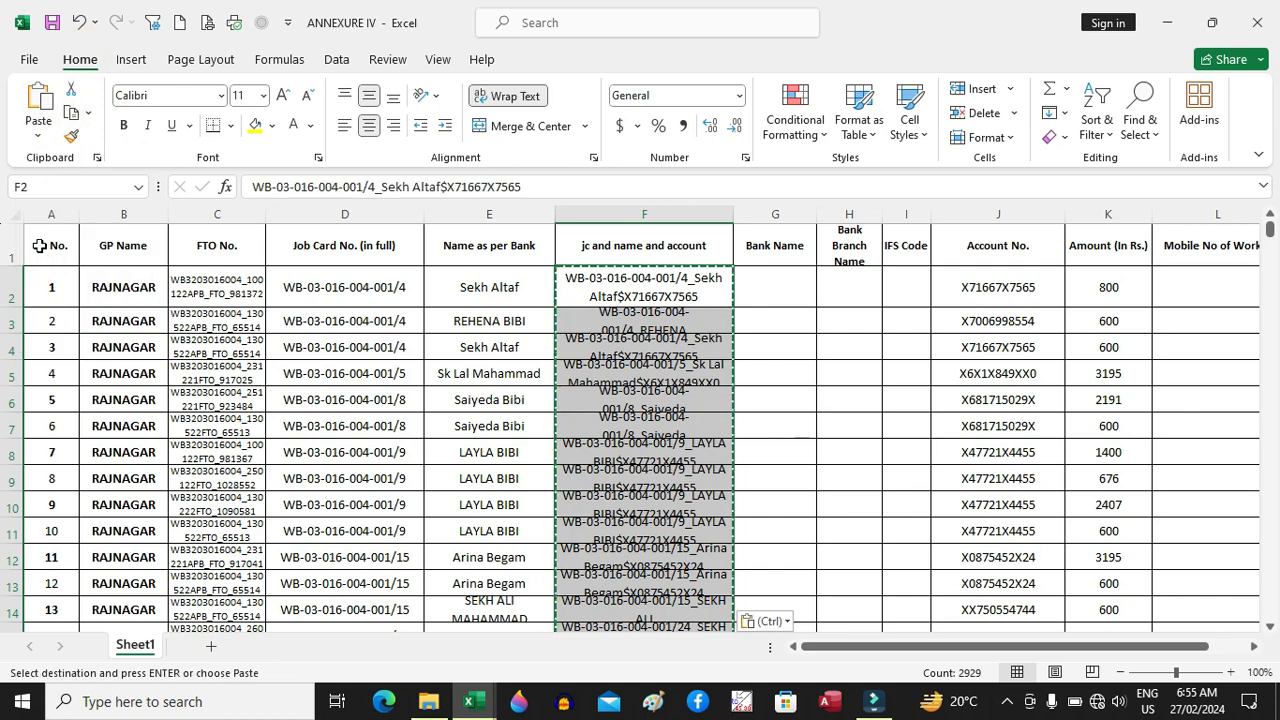
Create a PivotTable from the whole Sheet1 data range on a new worksheet, with "jc and name and account" as the row field.
{"action": "left_click", "coordinate": [40, 246]}
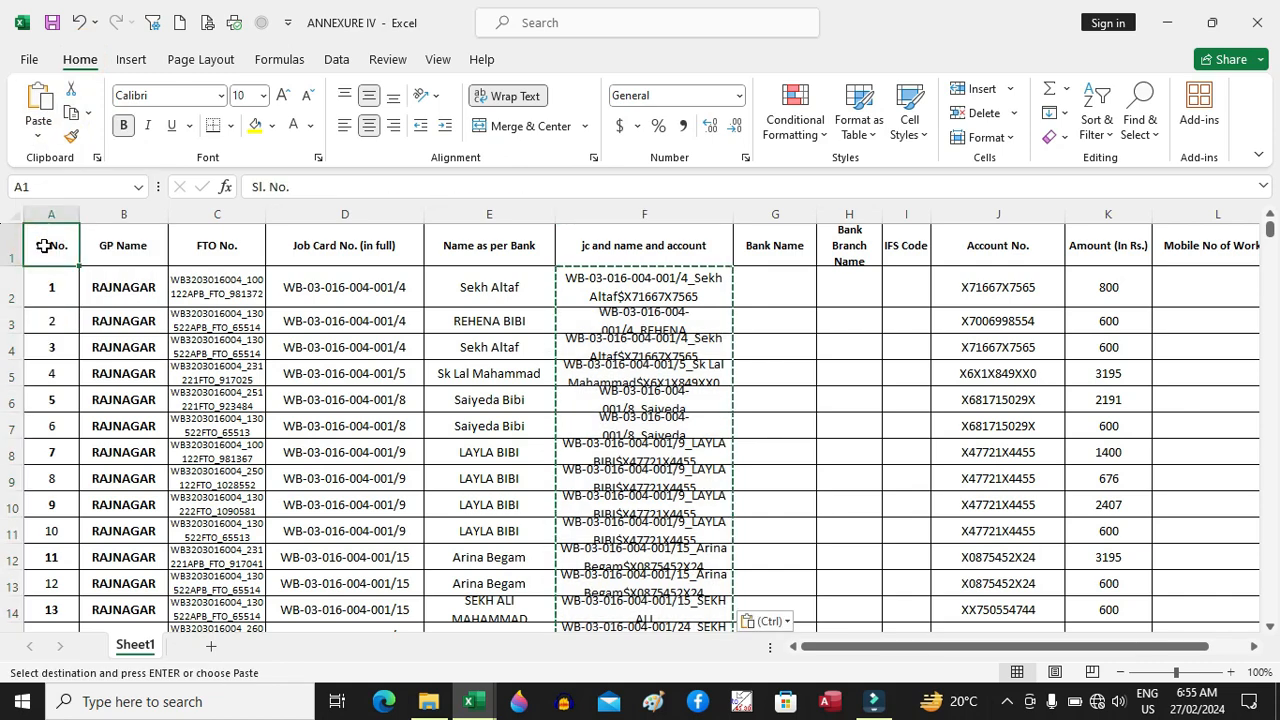
{"action": "key", "text": "ctrl+shift+End"}
{"action": "left_click", "coordinate": [131, 60]}
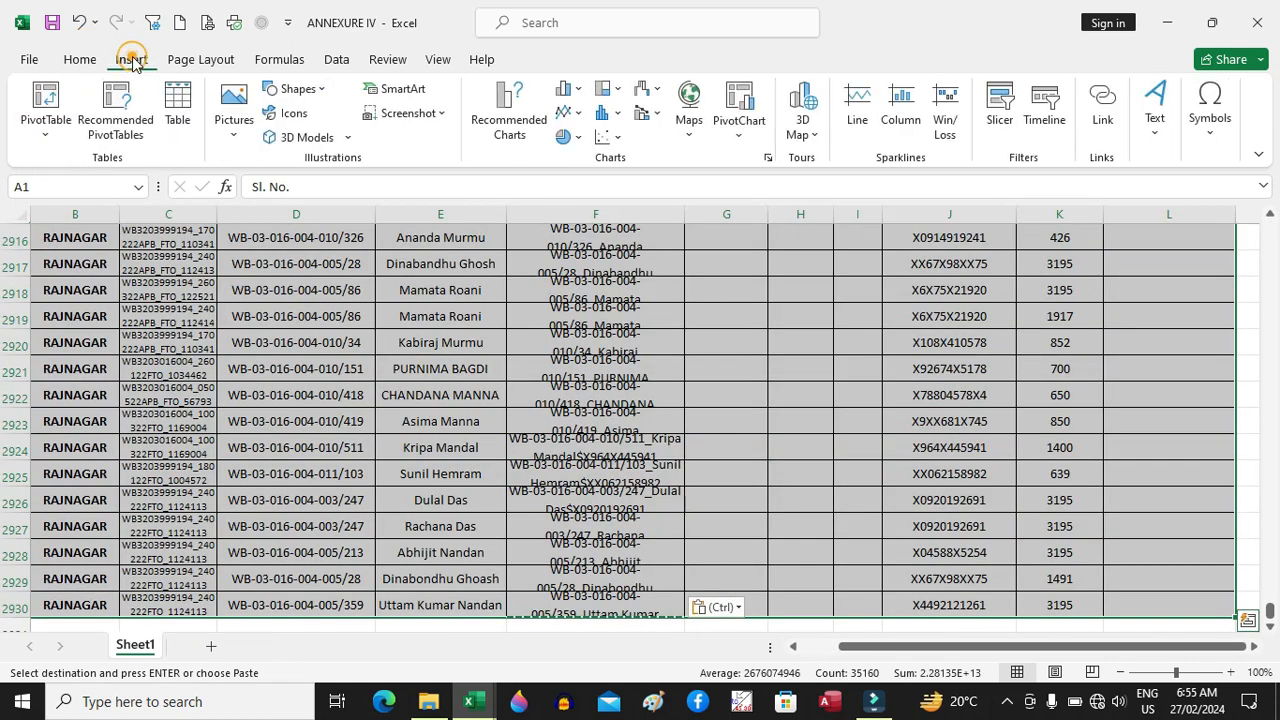
{"action": "left_click", "coordinate": [46, 105]}
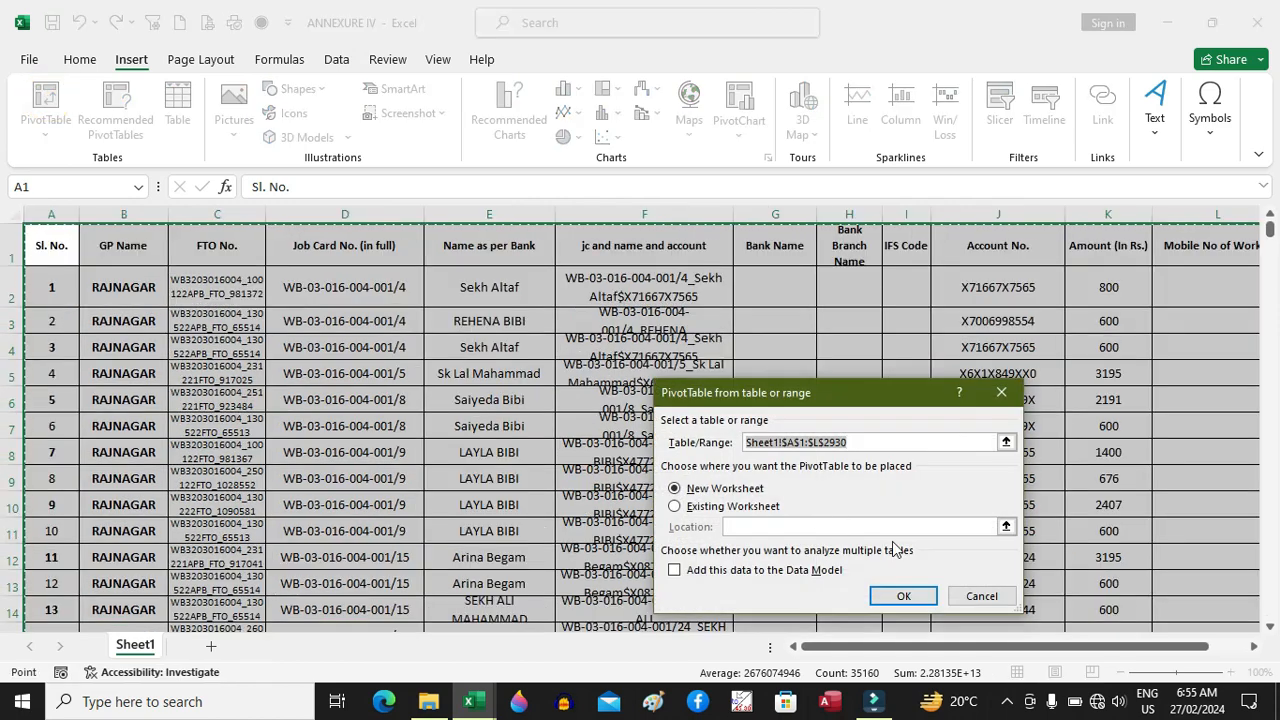
{"action": "left_click", "coordinate": [903, 595]}
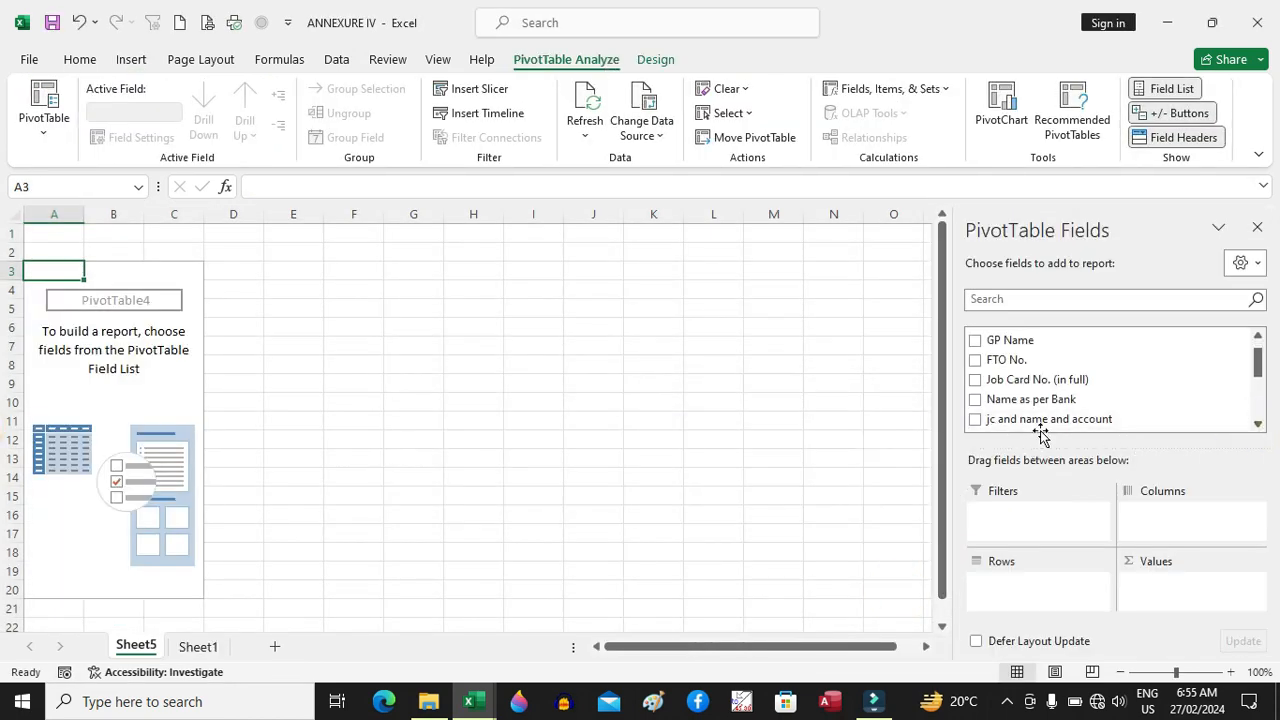
{"action": "left_click_drag", "start_coordinate": [1071, 438], "coordinate": [1037, 585]}
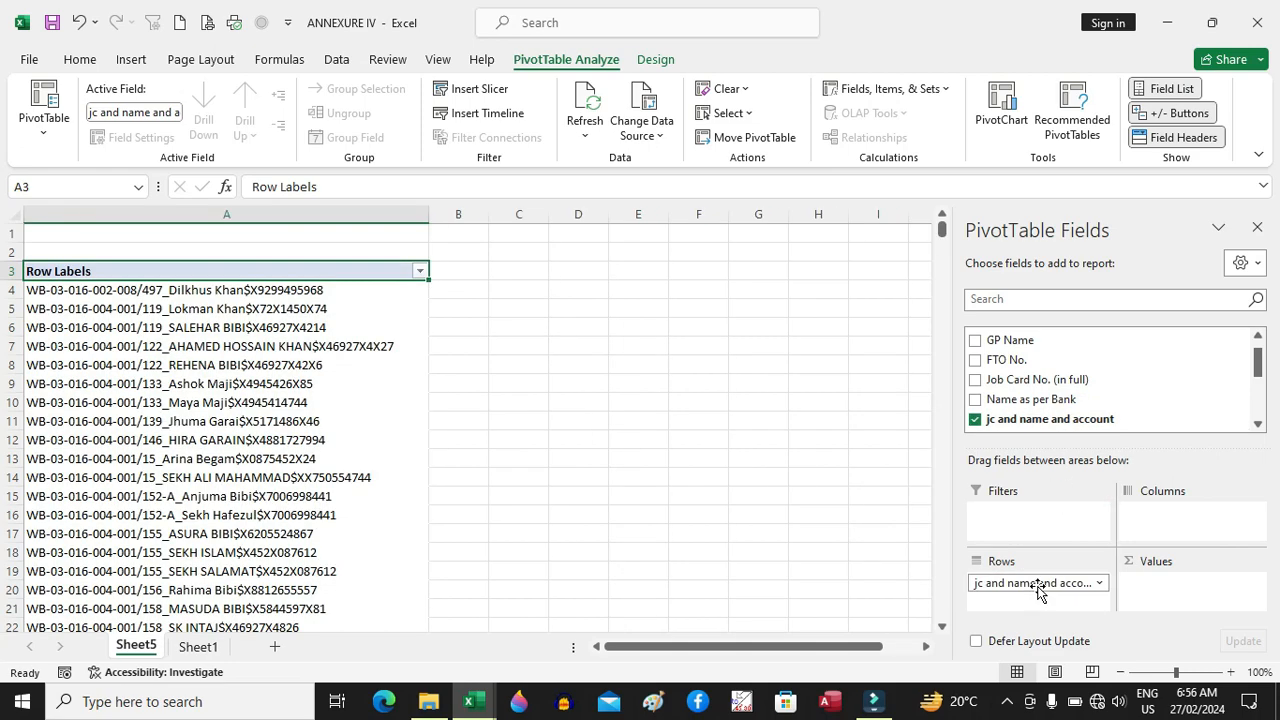
Convert the entire PivotTable to static values by copying it and pasting values over it.
{"action": "left_click", "coordinate": [252, 374]}
{"action": "left_click", "coordinate": [268, 356]}
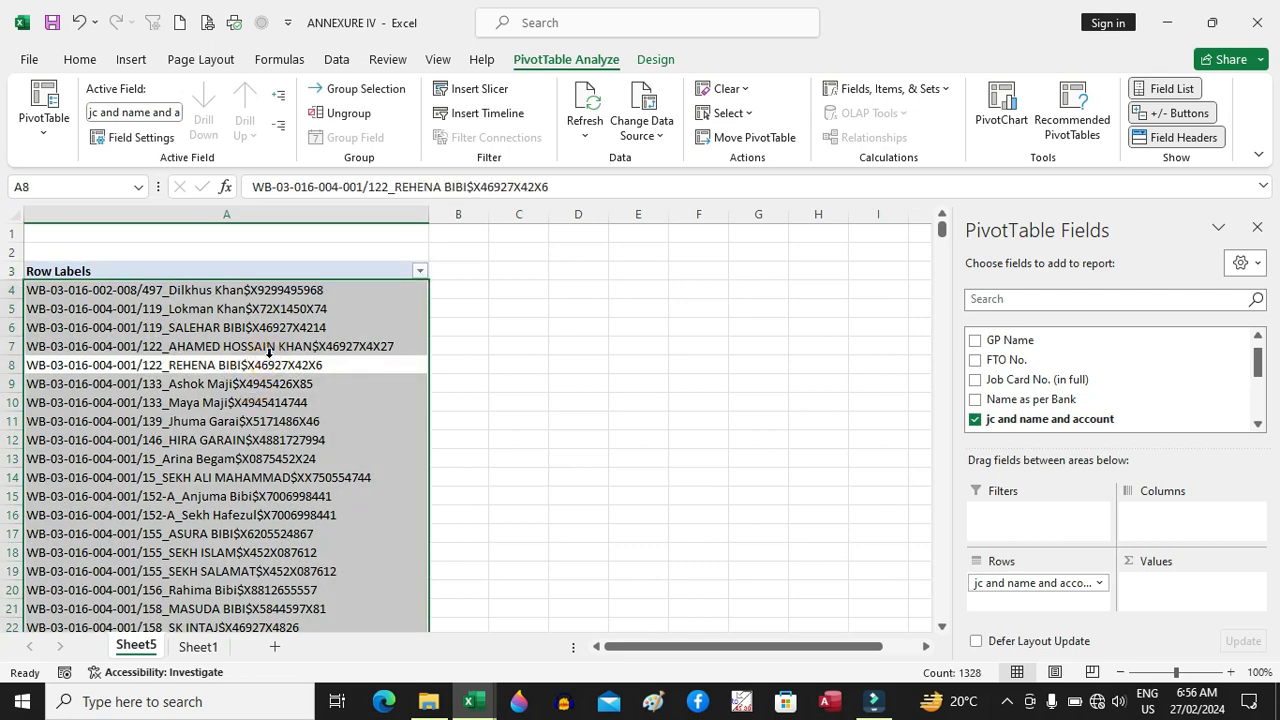
{"action": "key", "text": "ctrl+a"}
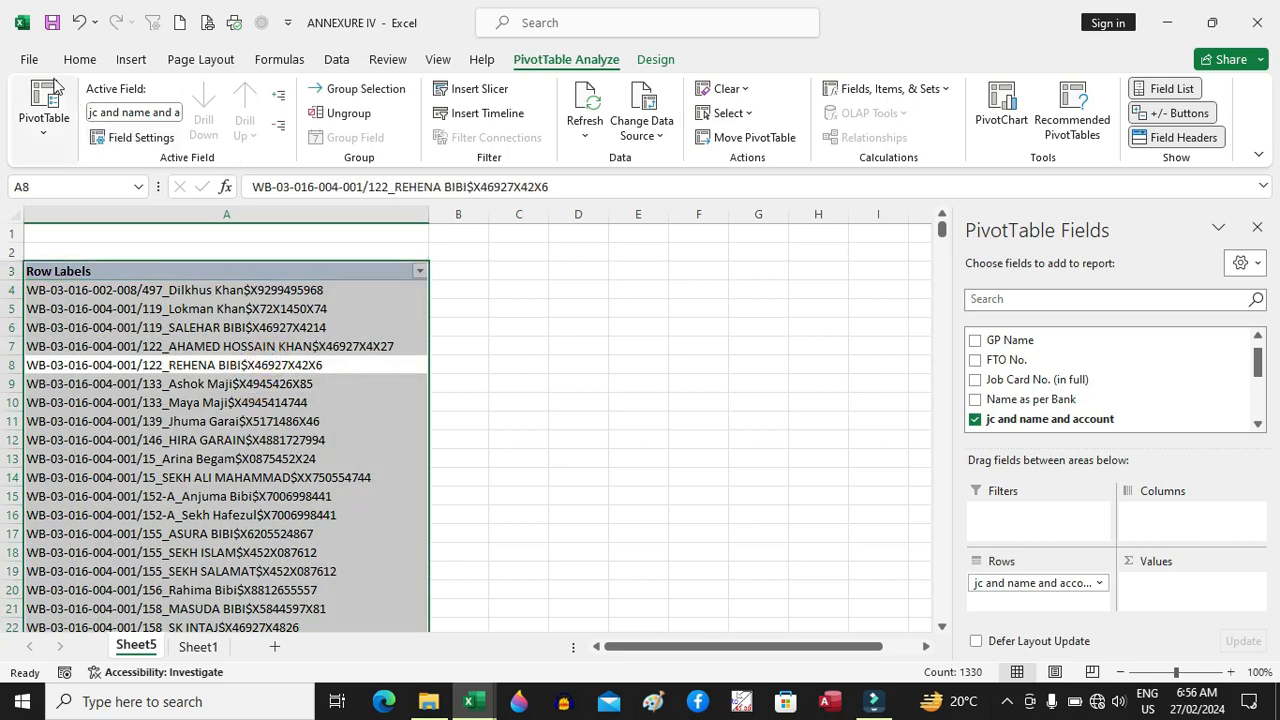
{"action": "left_click", "coordinate": [79, 60]}
{"action": "left_click", "coordinate": [71, 89]}
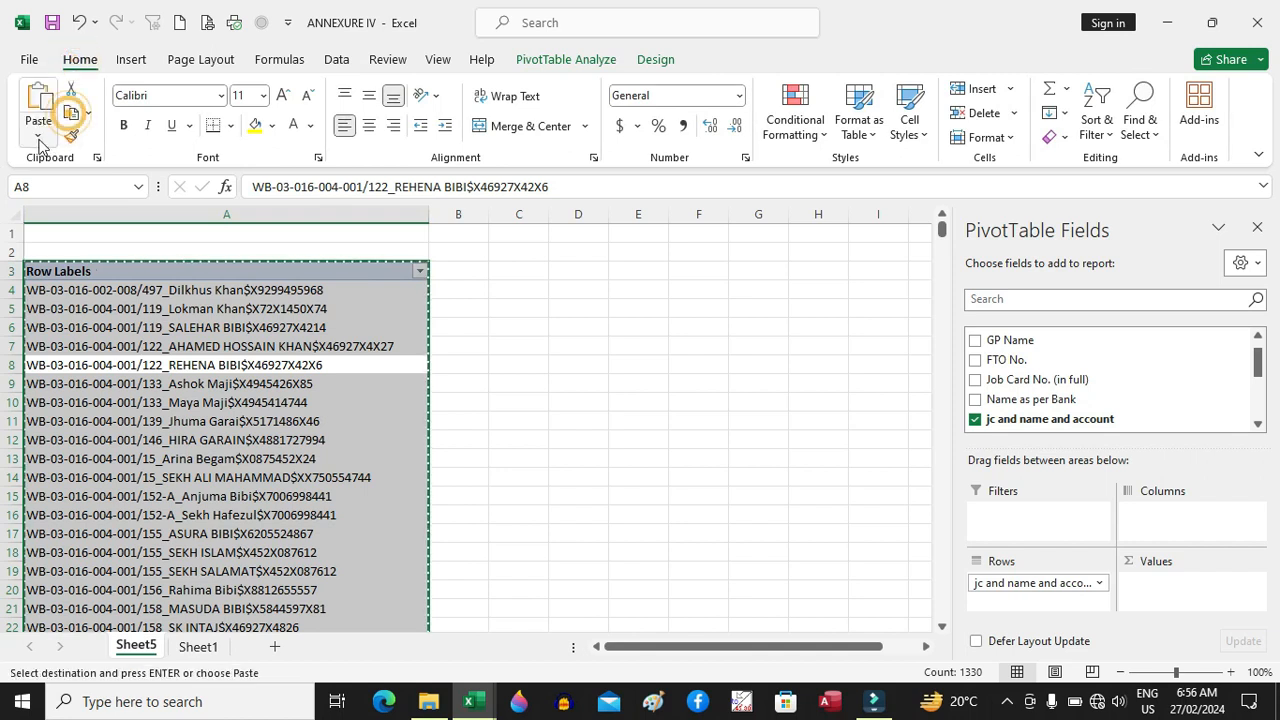
{"action": "left_click", "coordinate": [38, 138]}
{"action": "left_click", "coordinate": [35, 275]}
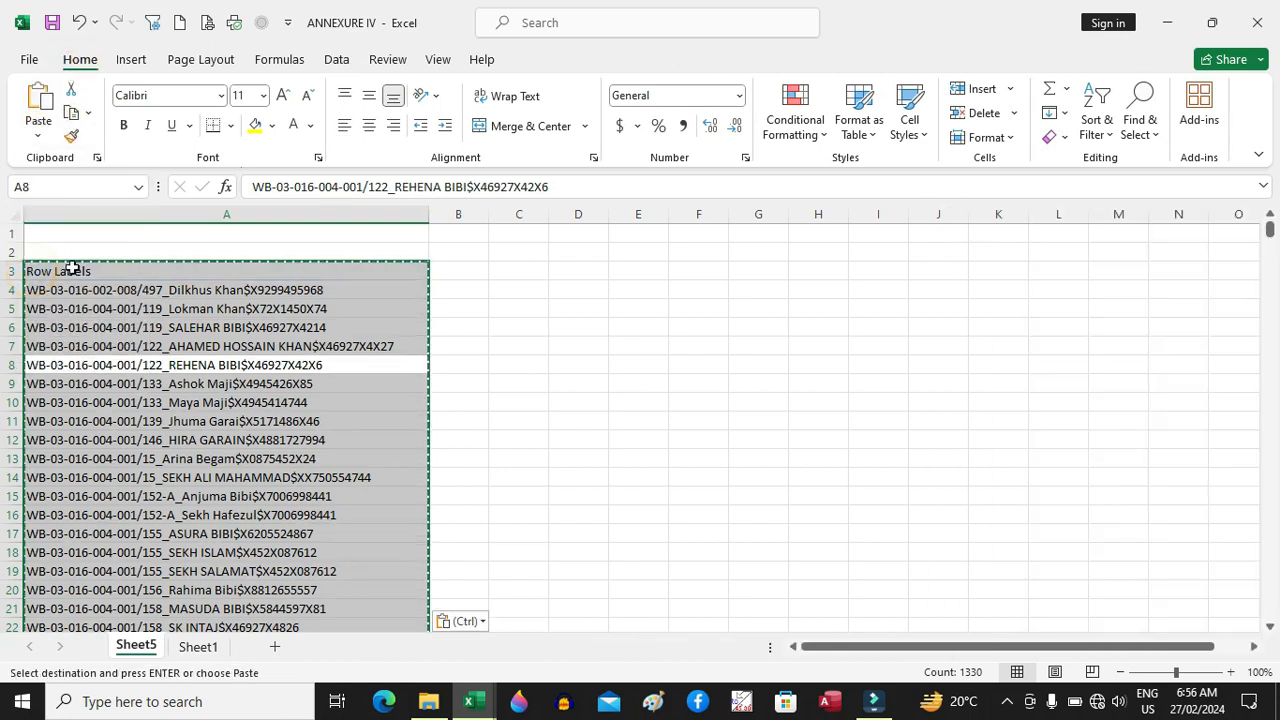
Fill the column A list right into columns B and C, and change the header in A3 to "jc".
{"action": "left_click", "coordinate": [452, 214]}
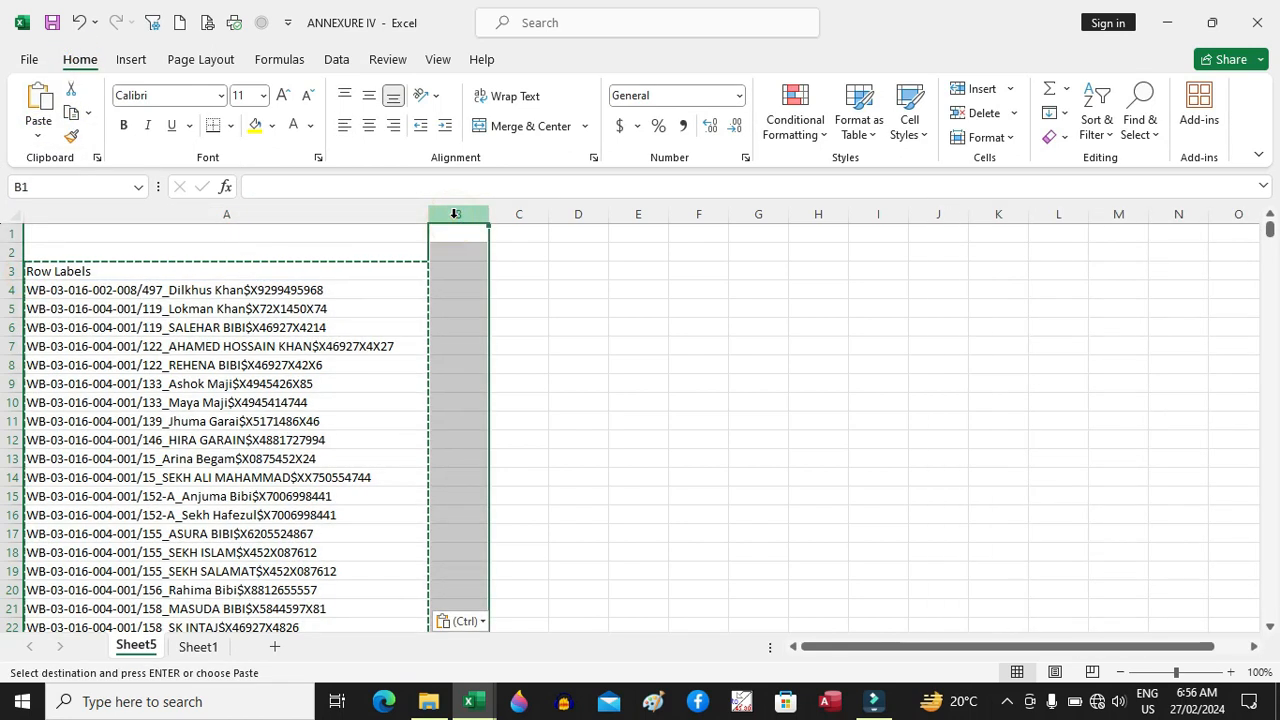
{"action": "key", "text": "ctrl+r"}
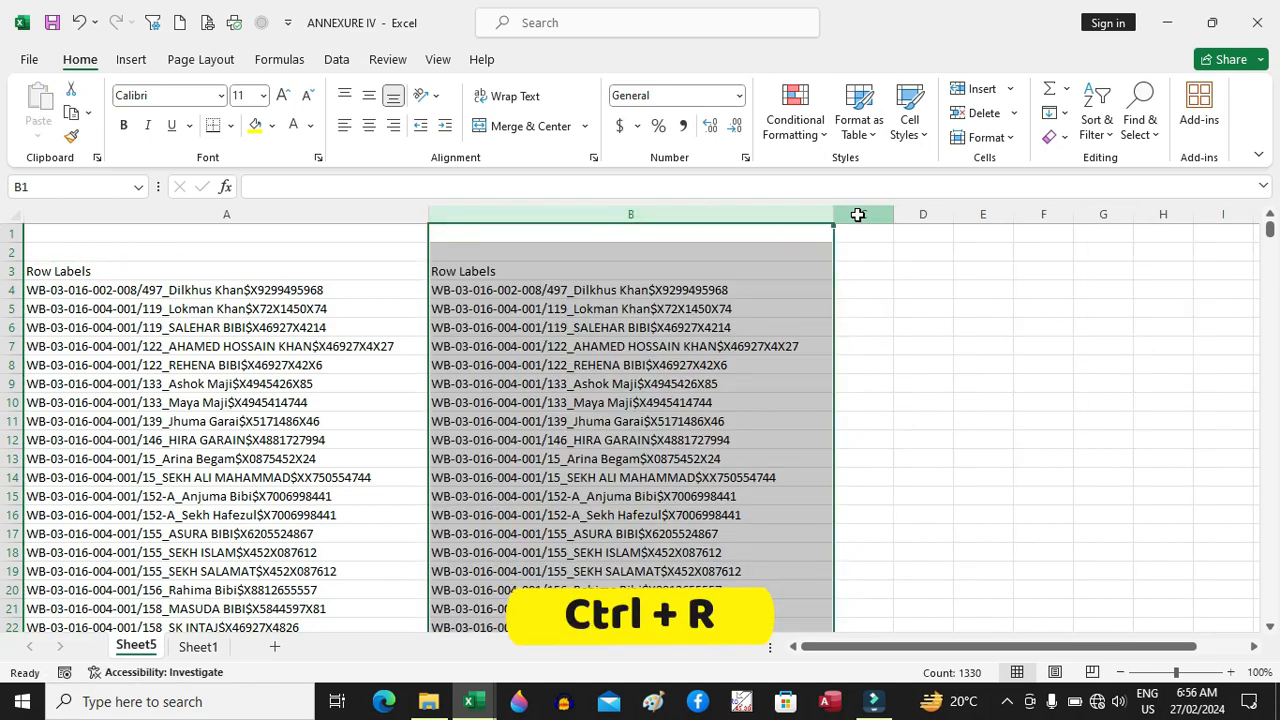
{"action": "left_click", "coordinate": [857, 213]}
{"action": "key", "text": "ctrl+r"}
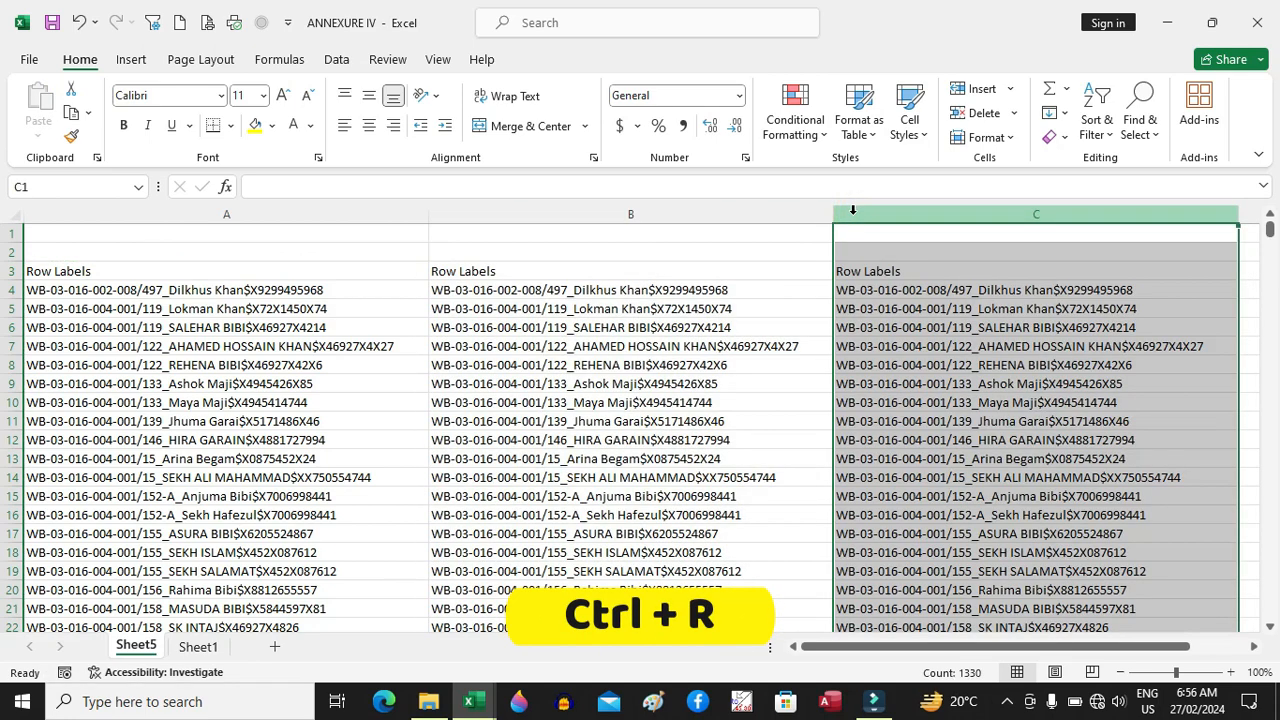
{"action": "left_click", "coordinate": [185, 272]}
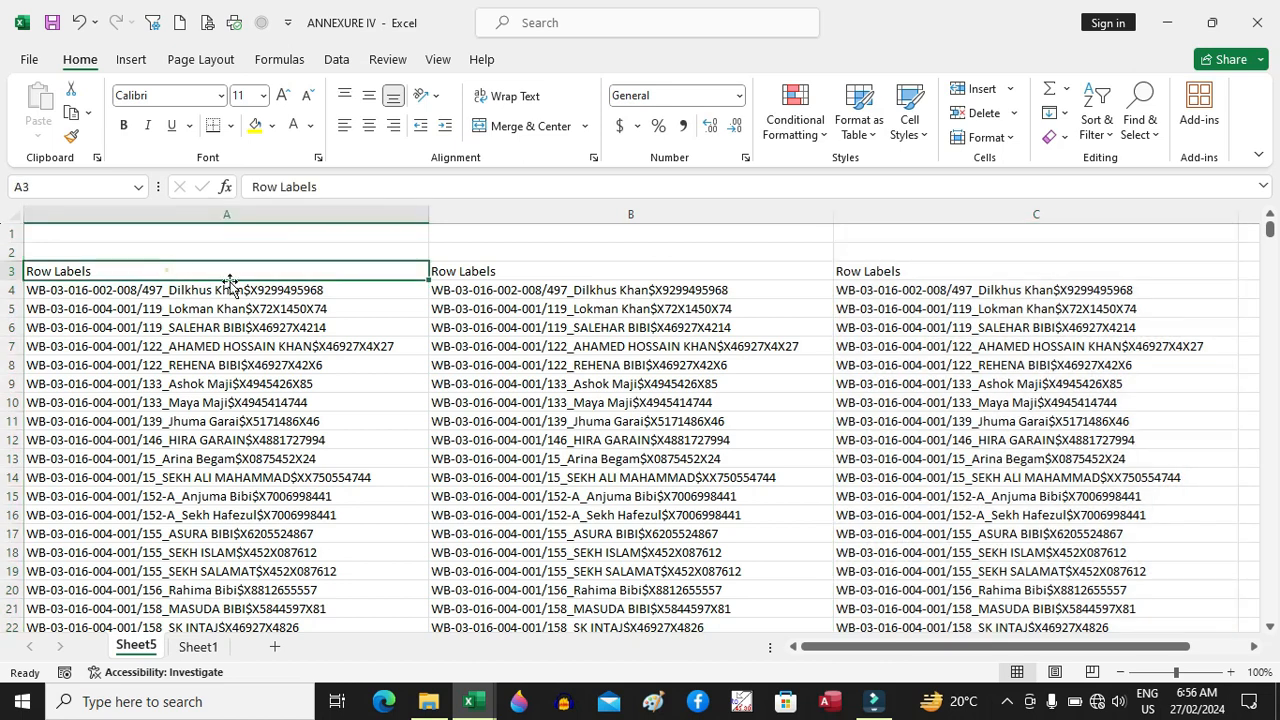
{"action": "type", "text": "jc"}
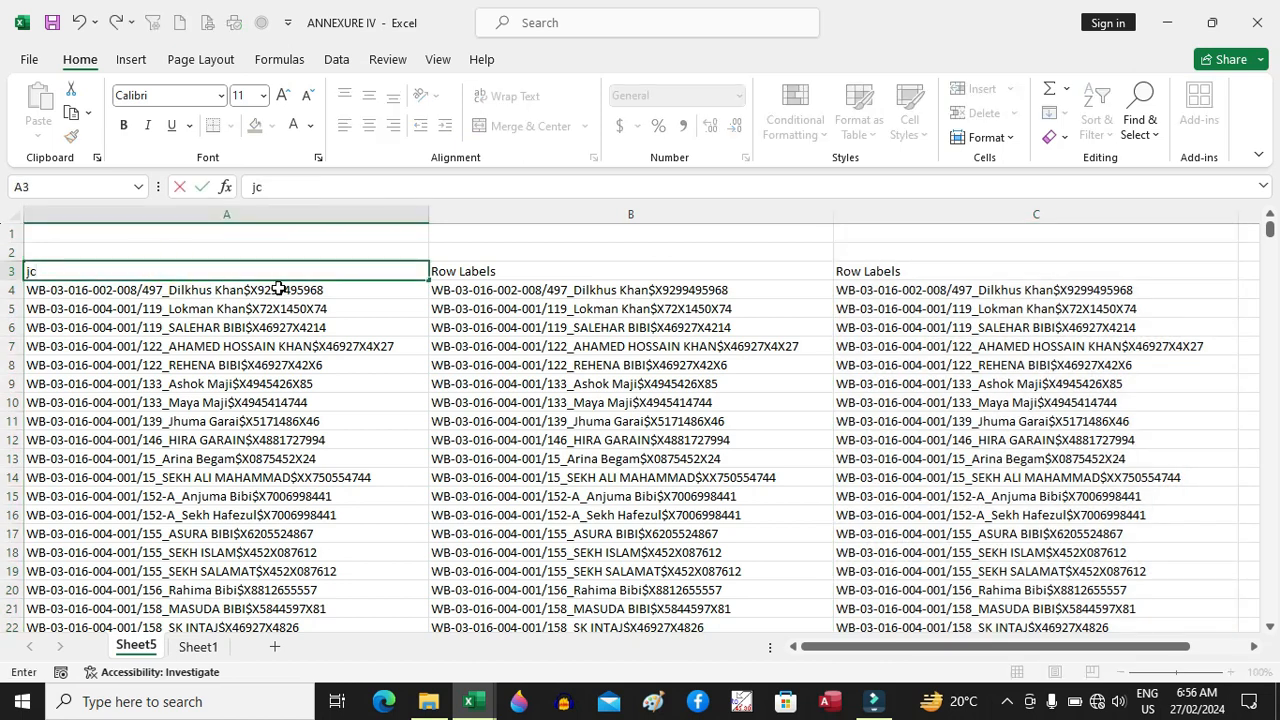
Replace all "_*" matches in column A with nothing and autofit the column's width.
{"action": "left_click", "coordinate": [294, 212]}
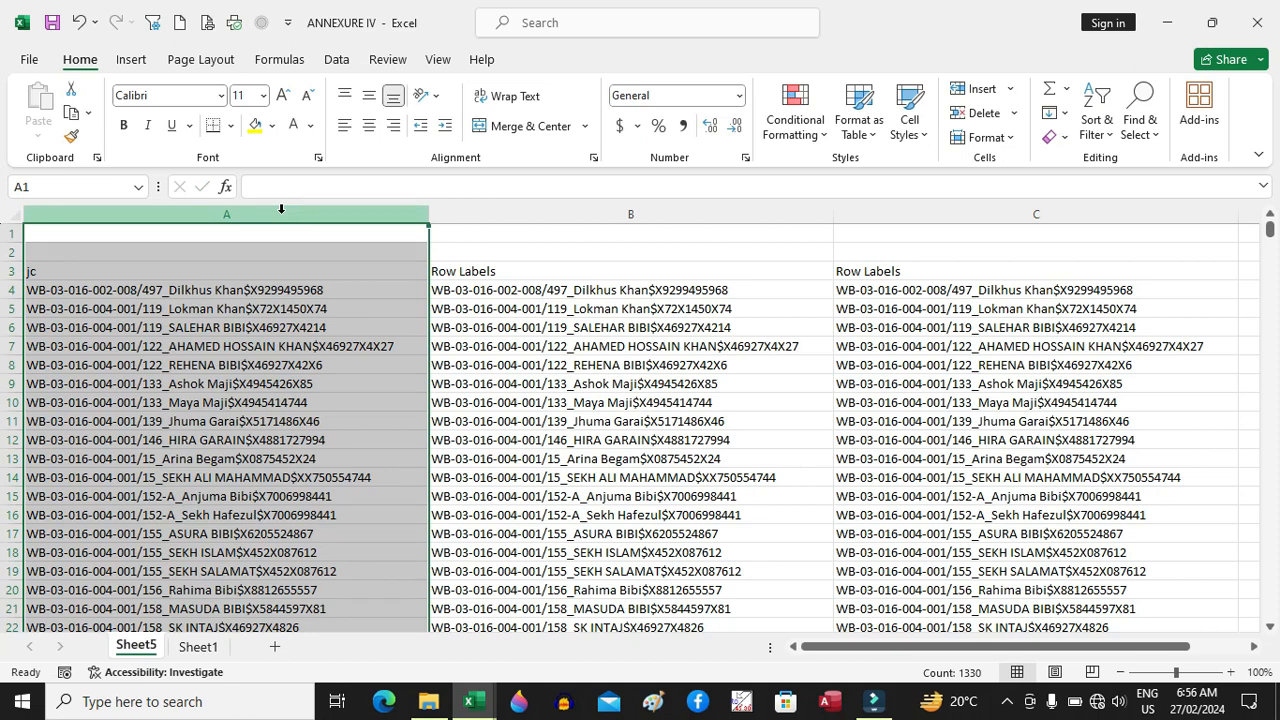
{"action": "key", "text": "ctrl+h"}
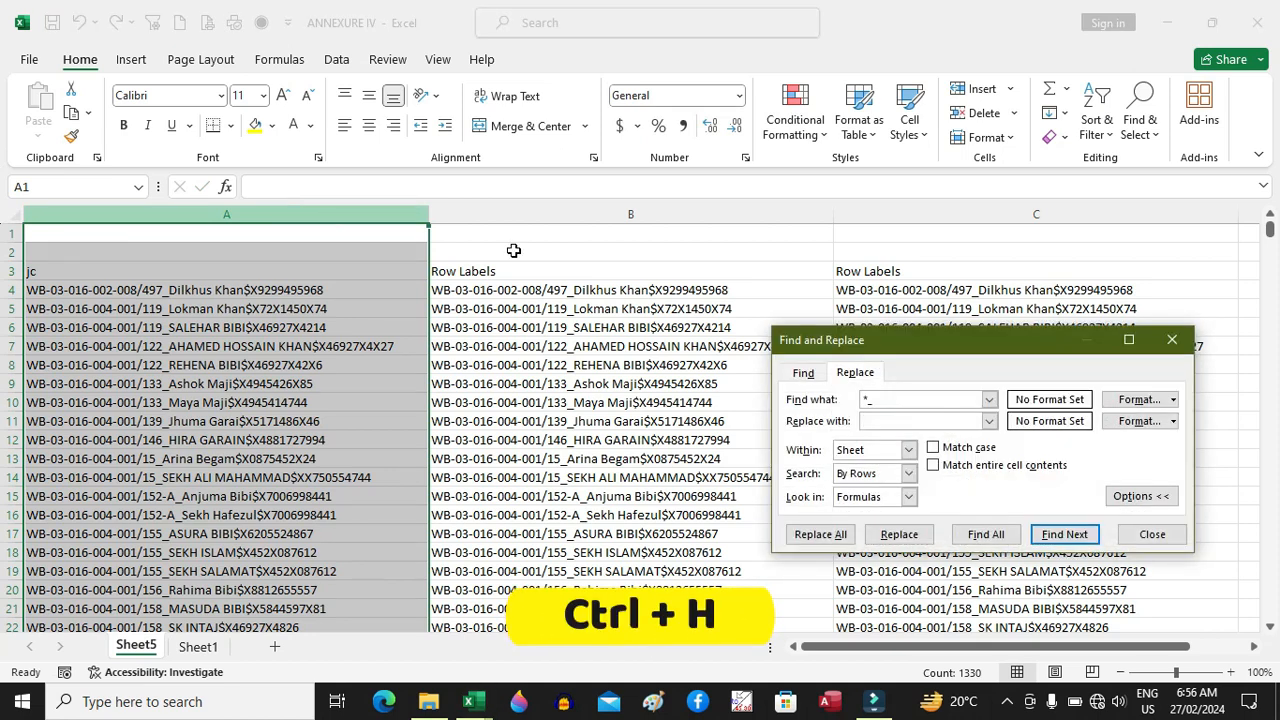
{"action": "left_click", "coordinate": [893, 399]}
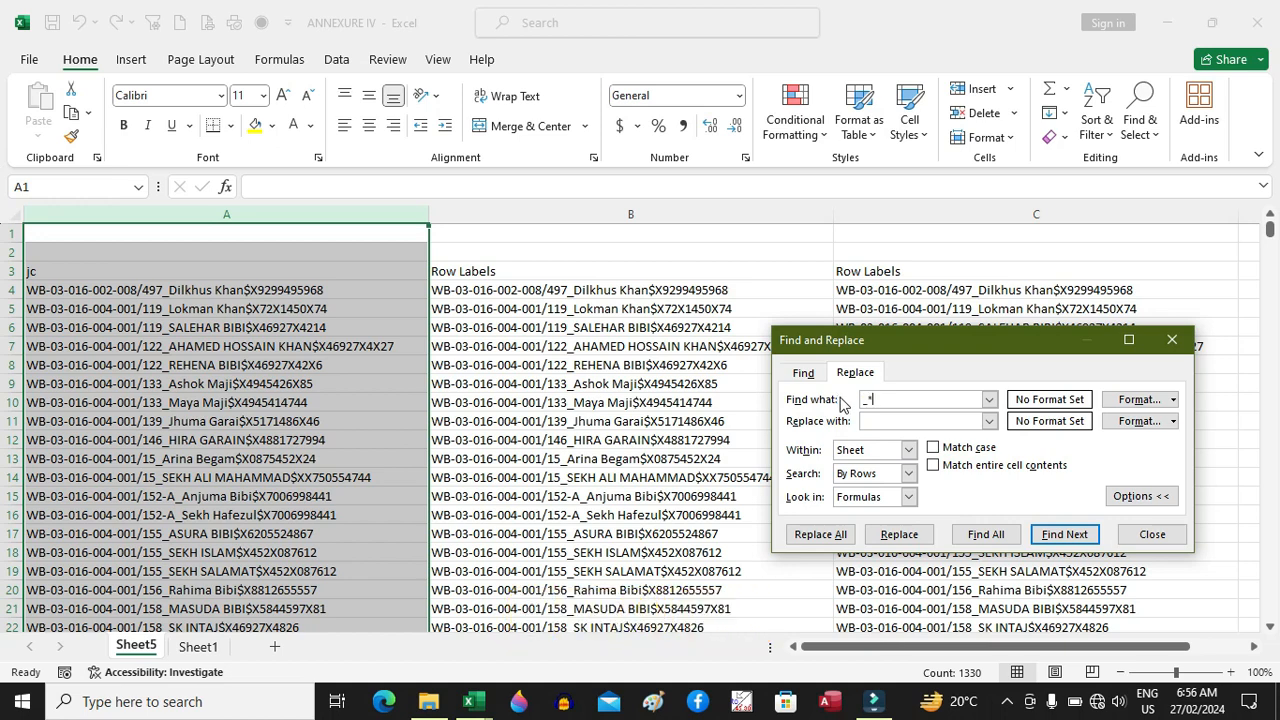
{"action": "left_click", "coordinate": [821, 534]}
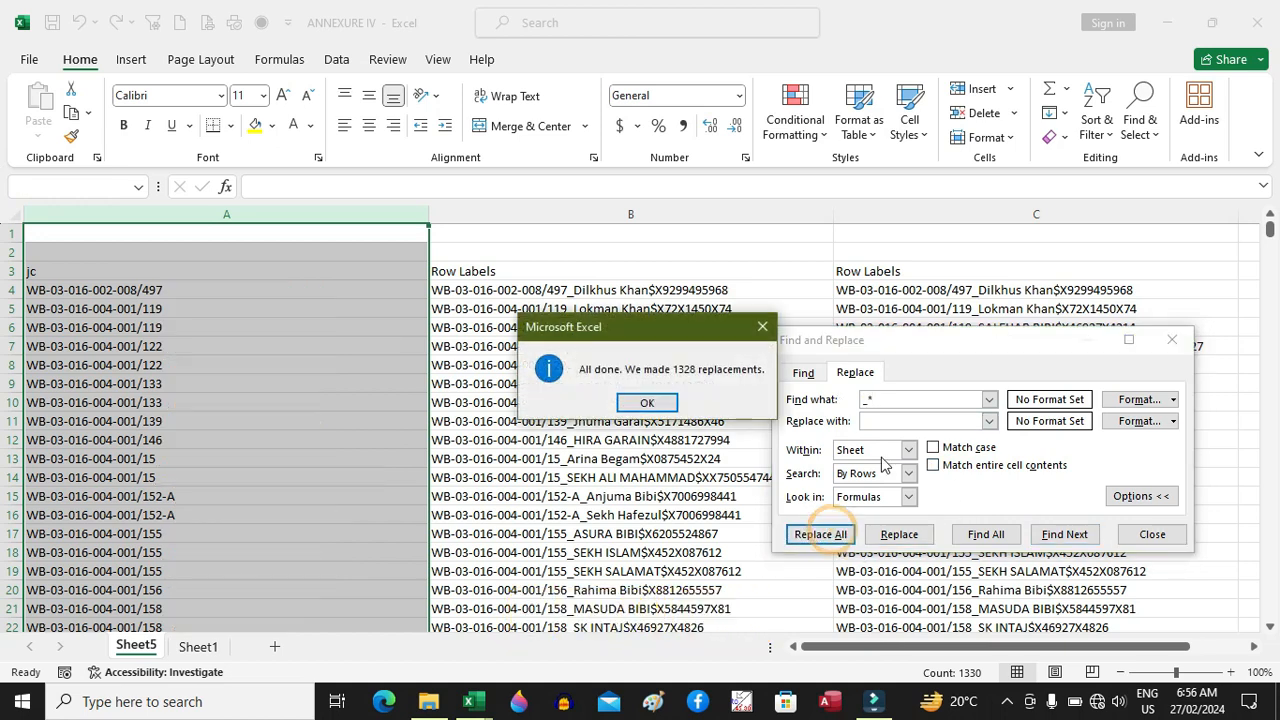
{"action": "left_click", "coordinate": [665, 405]}
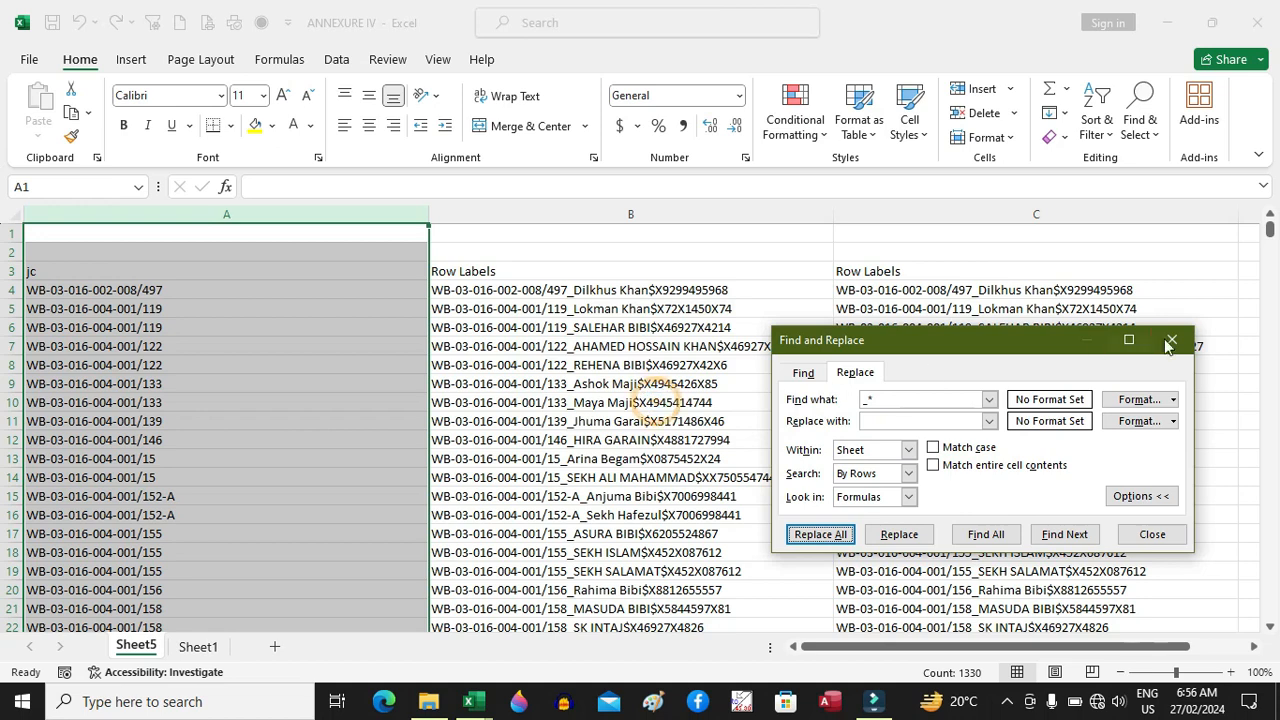
{"action": "double_click", "coordinate": [430, 214]}
Change the header in B3 to "Name".
{"action": "left_click", "coordinate": [380, 210]}
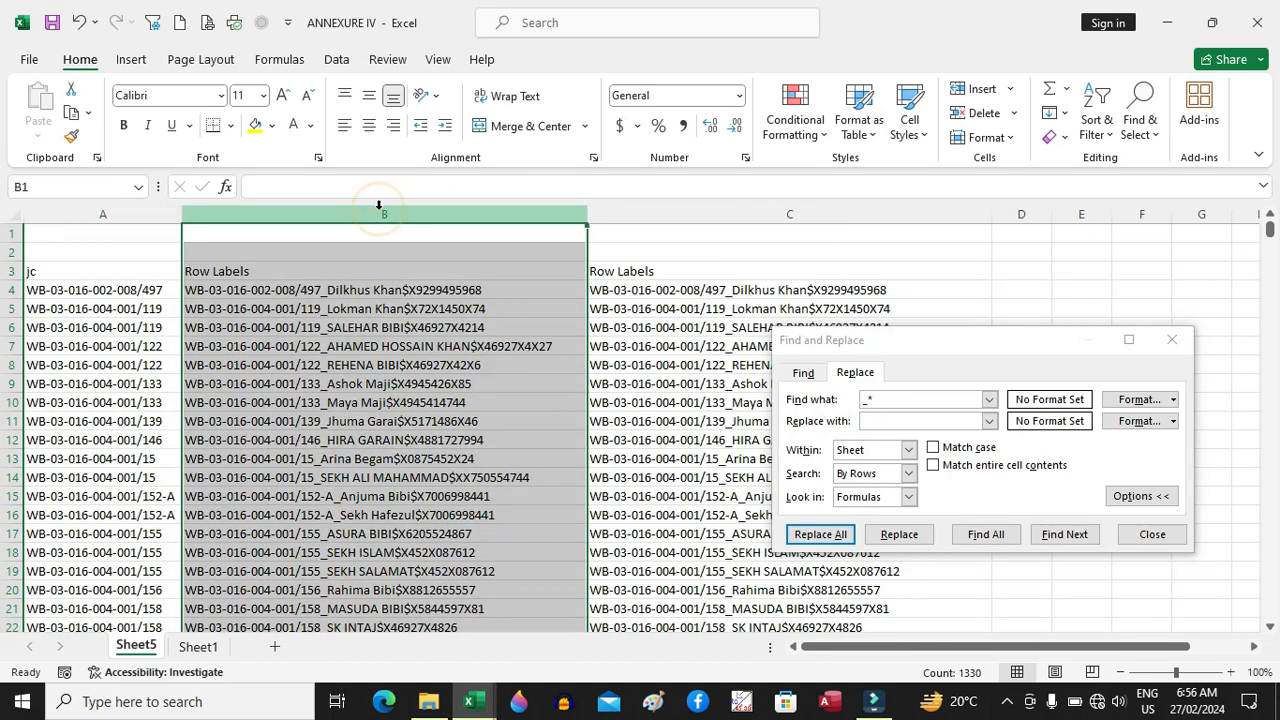
{"action": "left_click", "coordinate": [379, 271]}
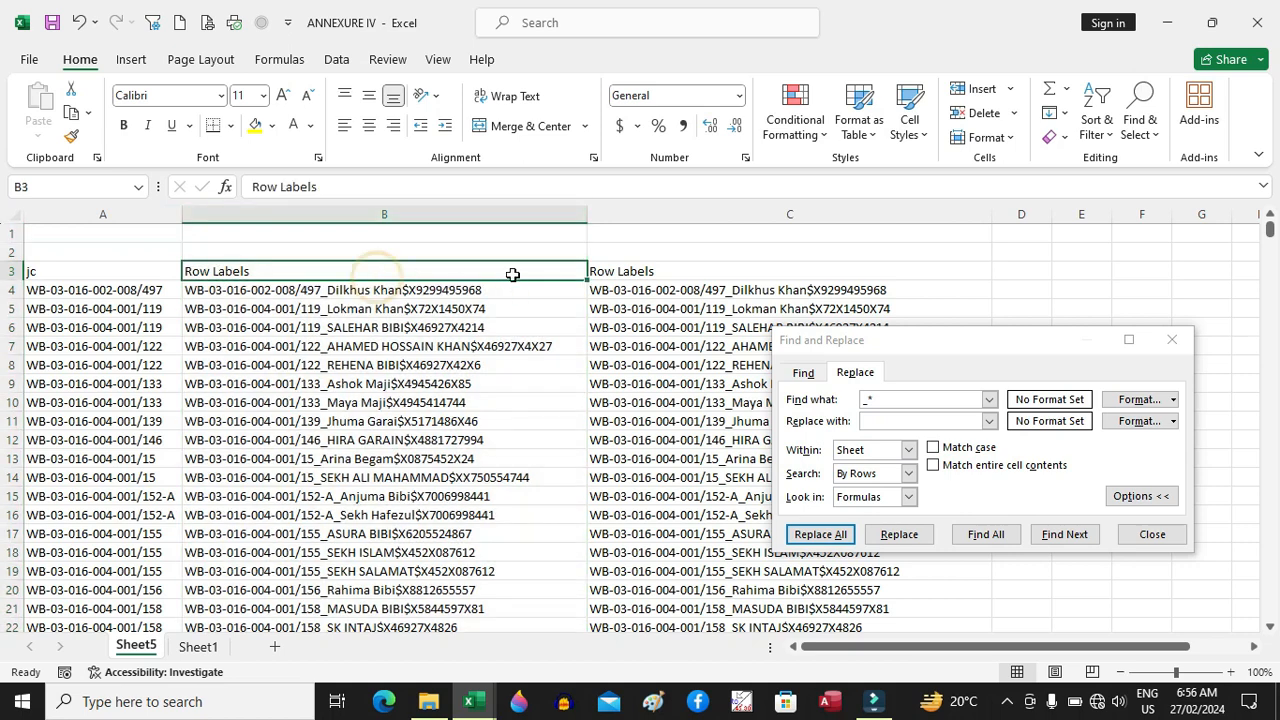
{"action": "type", "text": "N"}
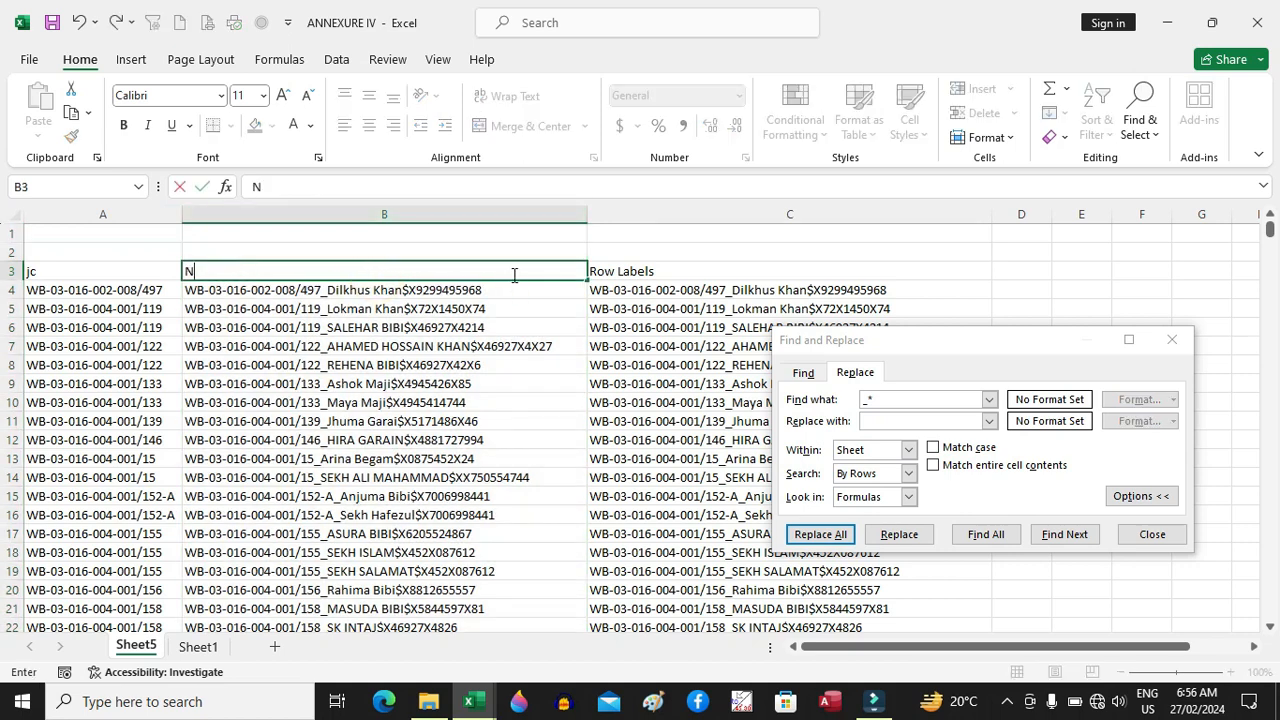
{"action": "key", "text": "Tab"}
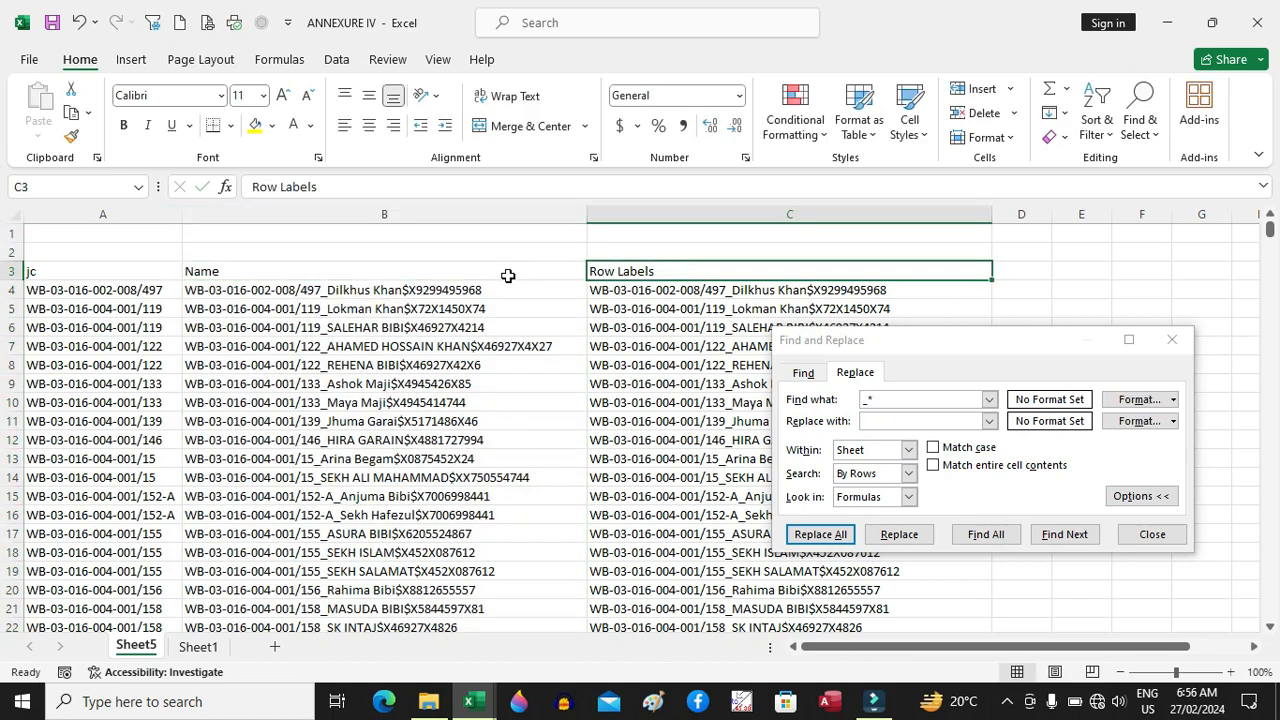
Replace all "*_" matches in column B with nothing.
{"action": "left_click", "coordinate": [469, 214]}
{"action": "left_click_drag", "start_coordinate": [922, 348], "coordinate": [815, 248]}
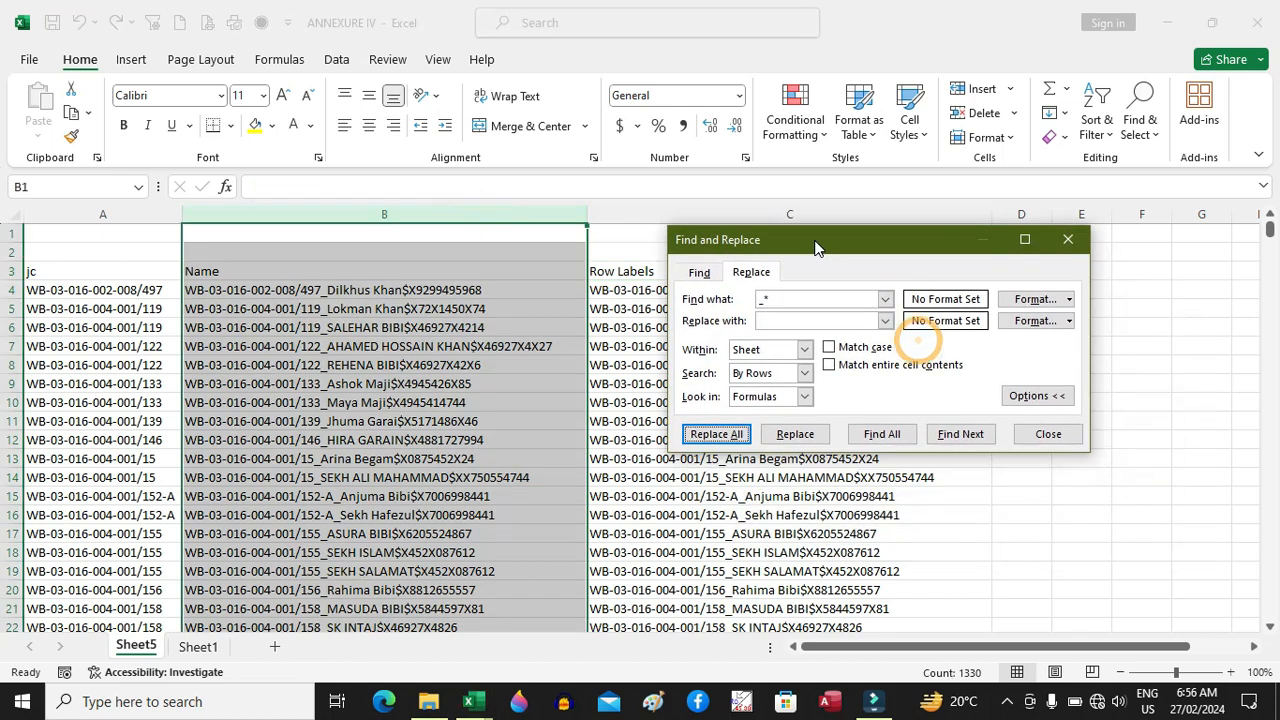
{"action": "left_click", "coordinate": [782, 300]}
{"action": "key", "text": "BackSpace"}
{"action": "key", "text": "BackSpace"}
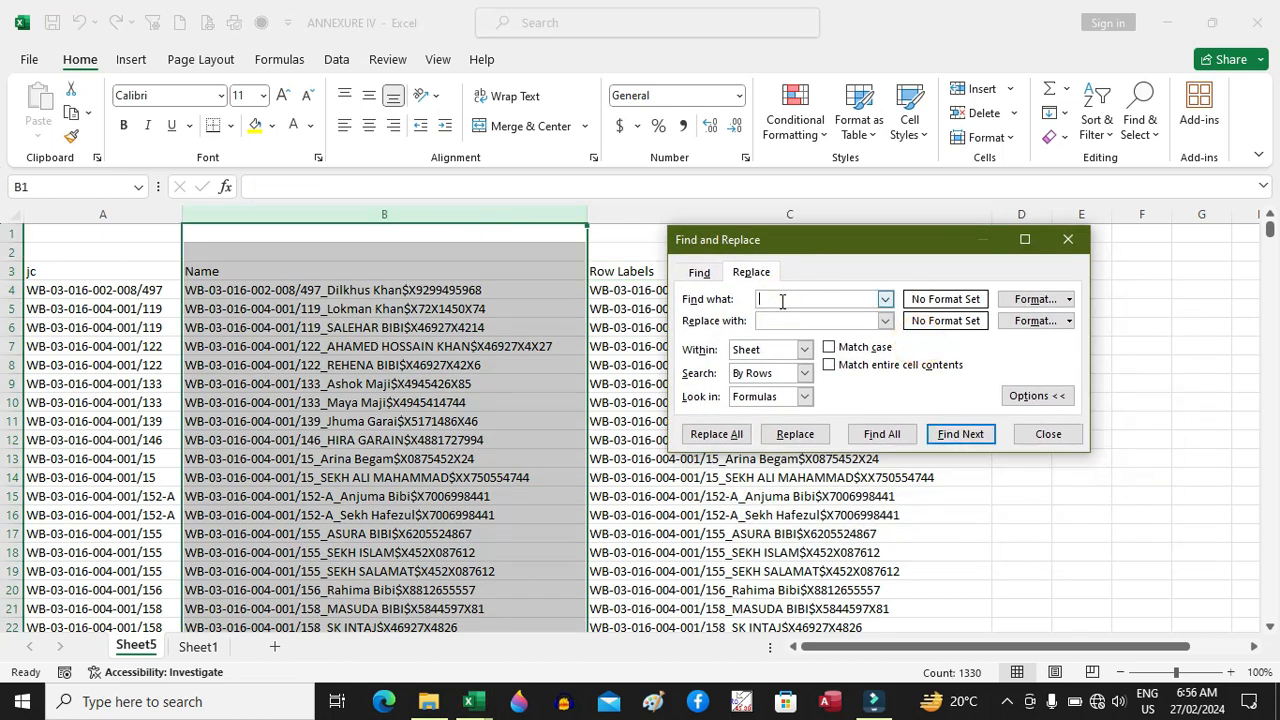
{"action": "type", "text": "*"}
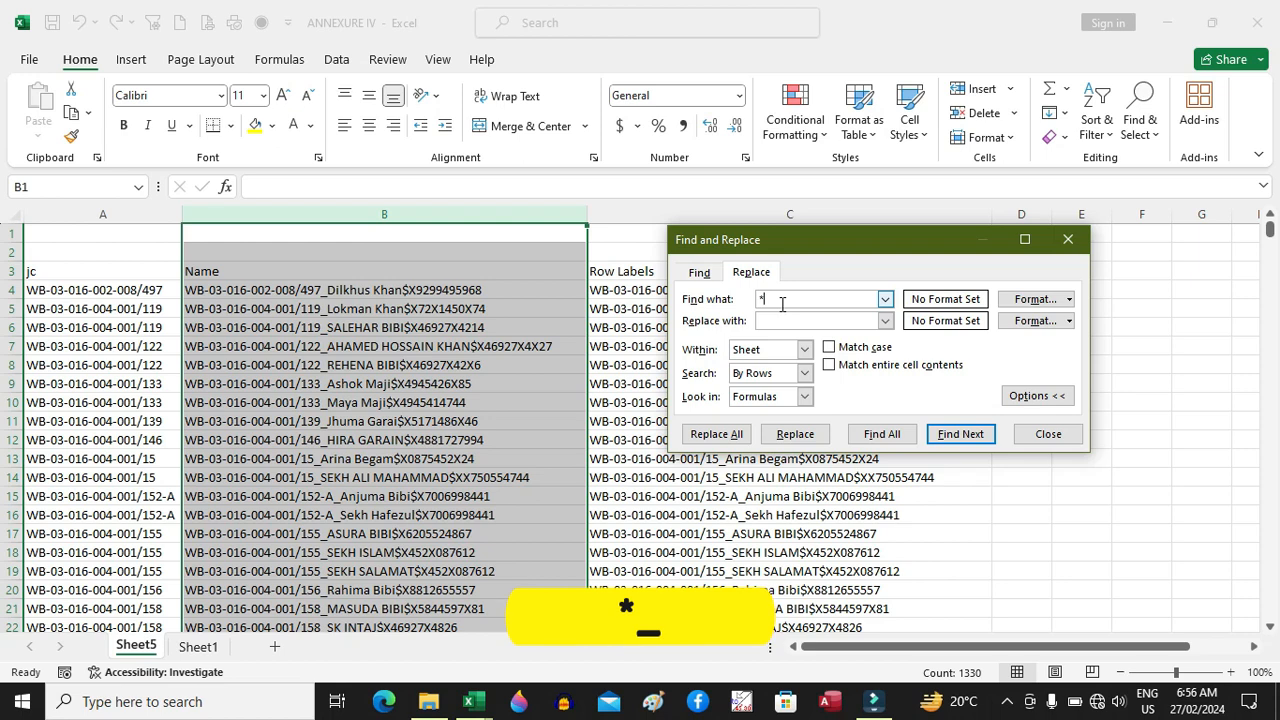
{"action": "left_click", "coordinate": [716, 433]}
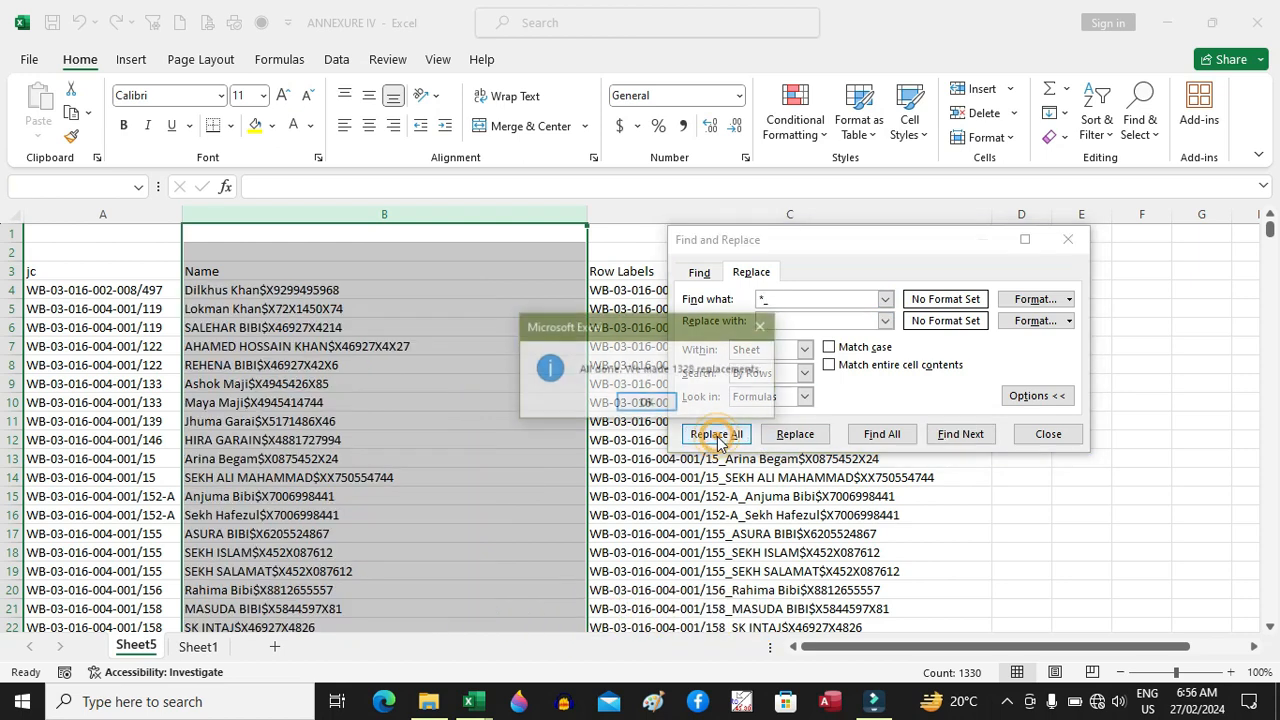
{"action": "left_click", "coordinate": [661, 402]}
Replace all "$*" matches in column B with nothing and autofit the column's width.
{"action": "left_click_drag", "start_coordinate": [784, 298], "coordinate": [712, 304]}
{"action": "type", "text": "$*"}
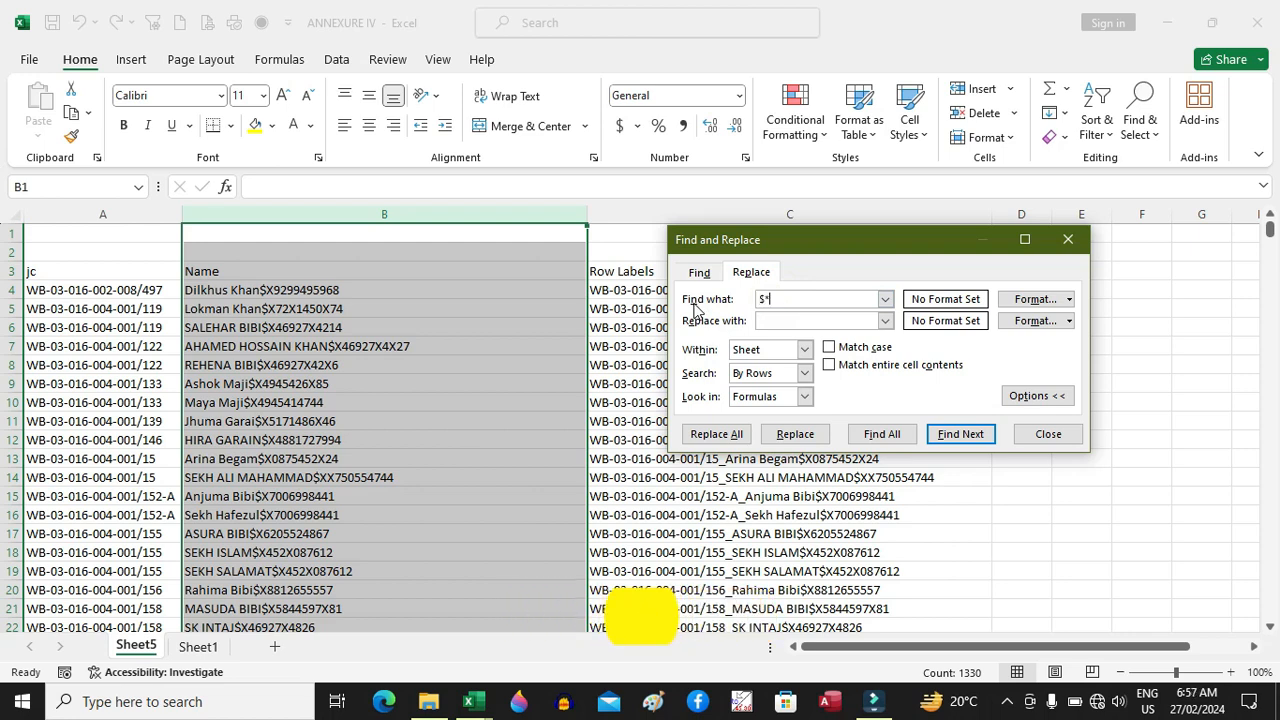
{"action": "left_click", "coordinate": [735, 438]}
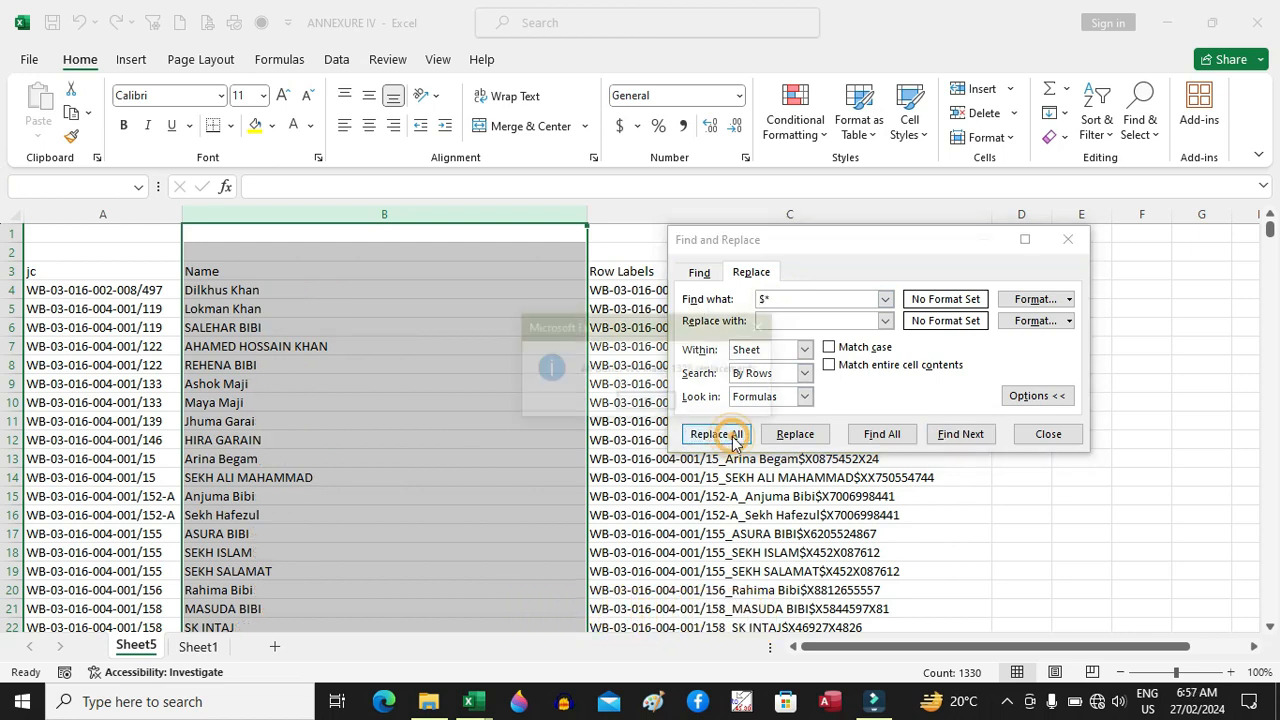
{"action": "left_click", "coordinate": [652, 403]}
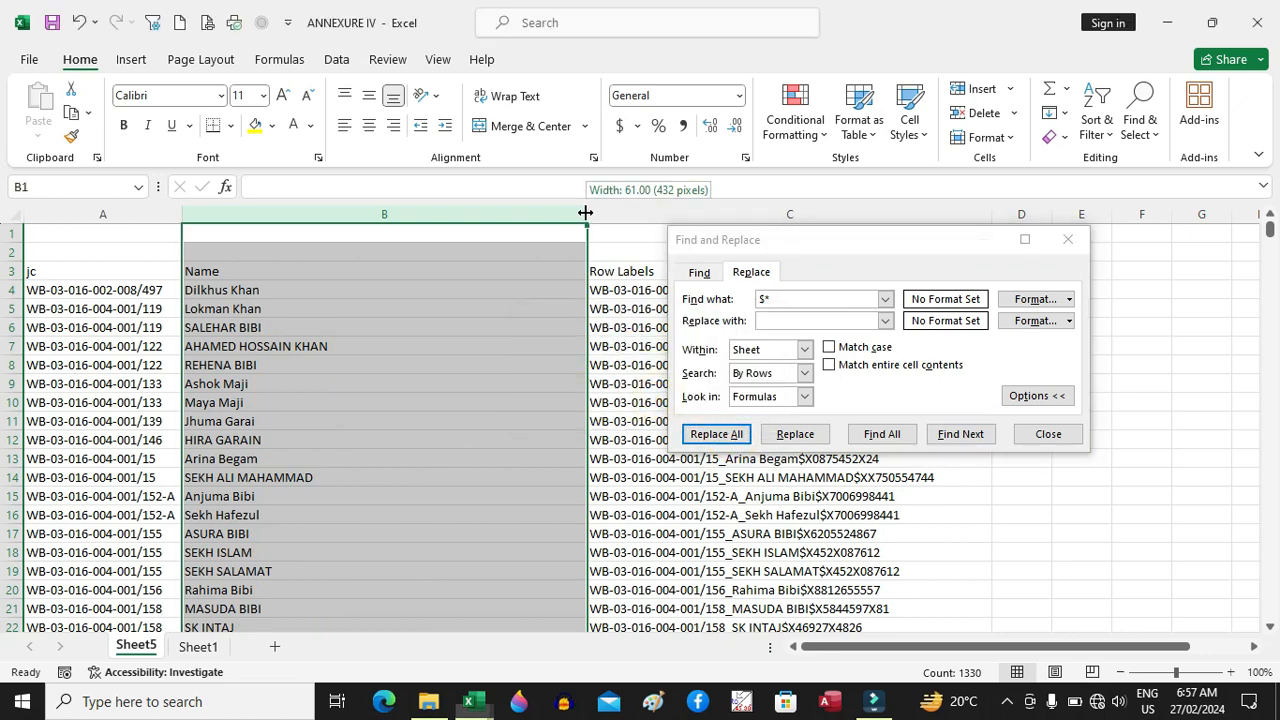
{"action": "double_click", "coordinate": [587, 214]}
Change the header in C3 to "Account".
{"action": "left_click", "coordinate": [521, 270]}
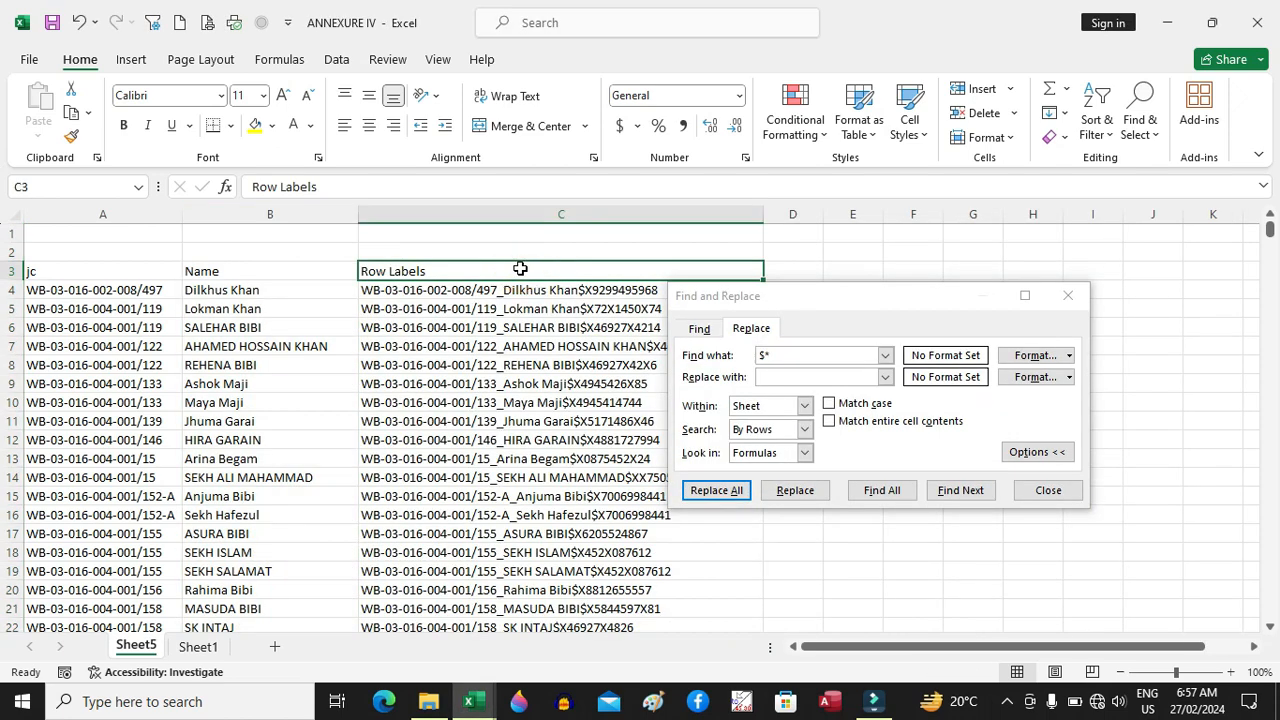
{"action": "type", "text": "Account"}
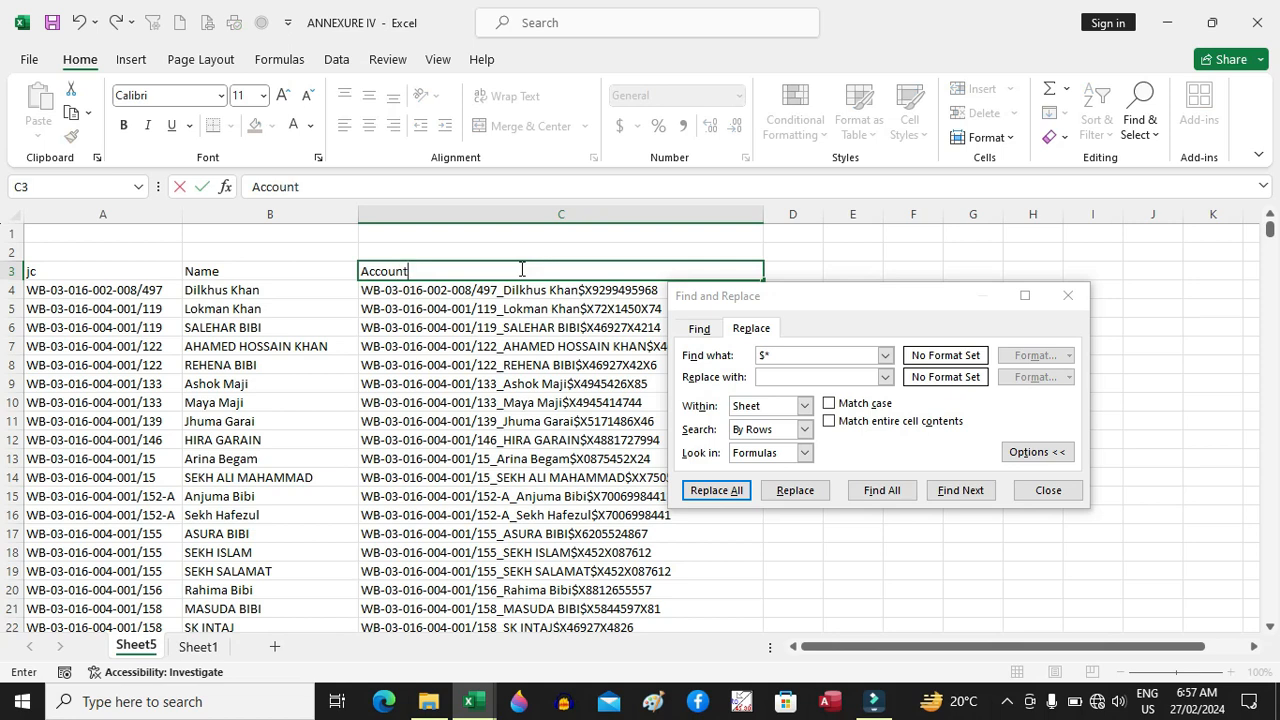
Replace all "*$" matches with nothing to leave only accounts in column C, and autofit that column's width.
{"action": "left_click", "coordinate": [800, 357]}
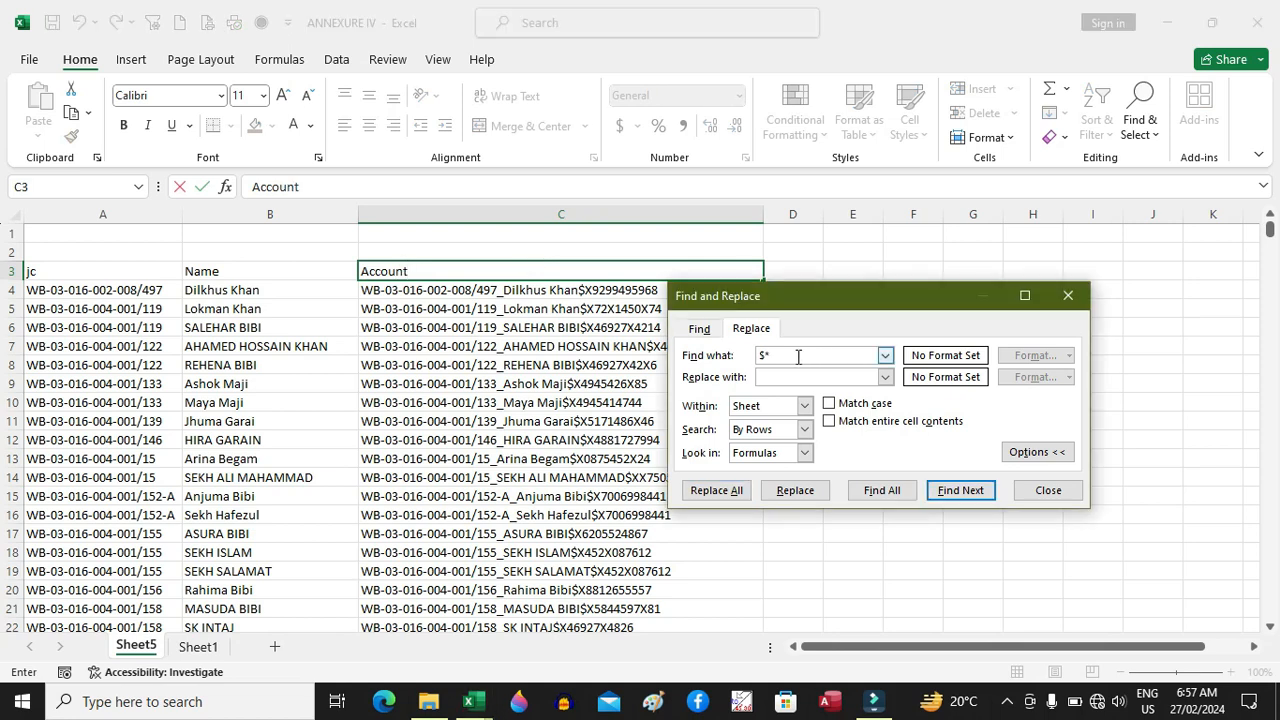
{"action": "type", "text": "*"}
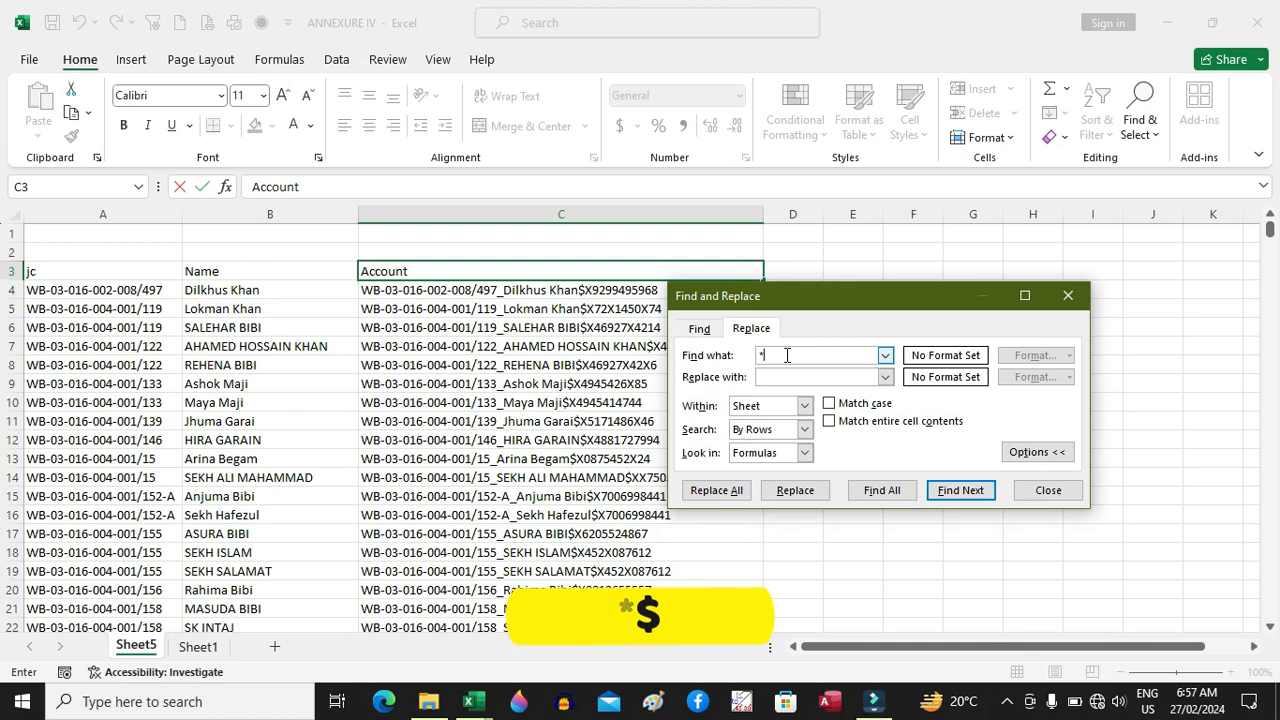
{"action": "type", "text": "$"}
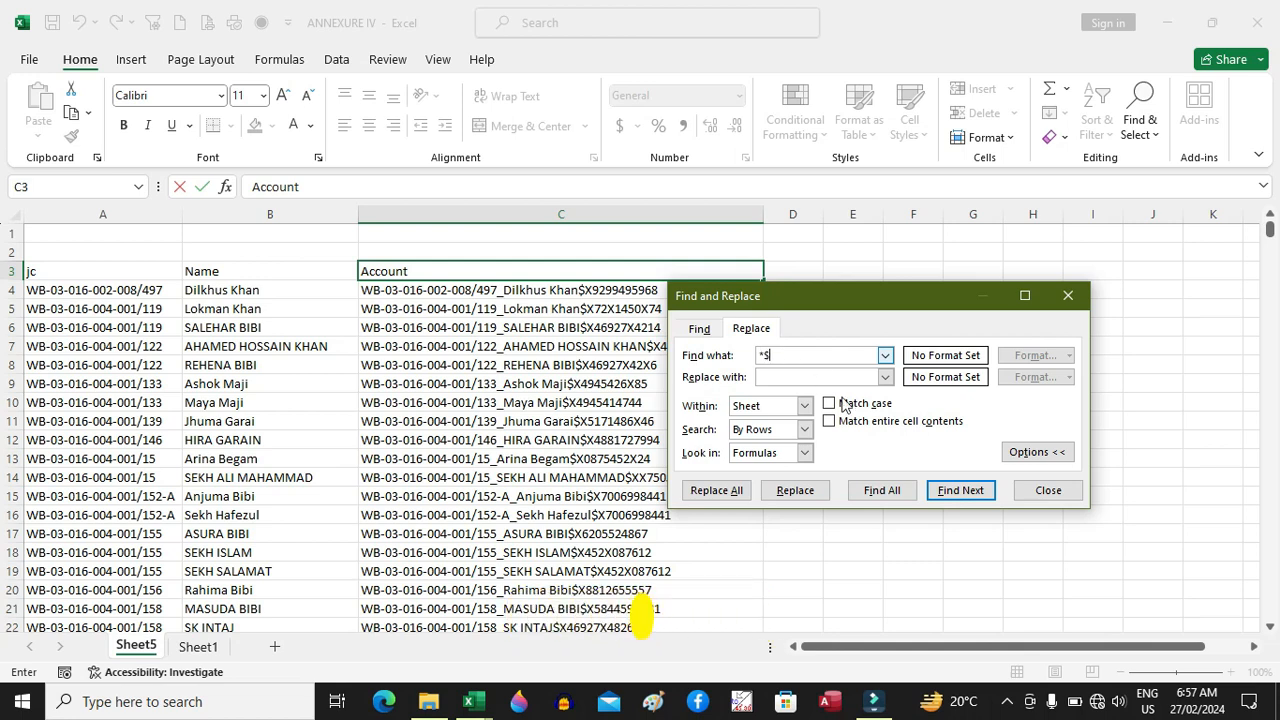
{"action": "left_click", "coordinate": [717, 490]}
{"action": "left_click", "coordinate": [660, 395]}
{"action": "double_click", "coordinate": [764, 214]}
{"action": "left_click", "coordinate": [1068, 295]}
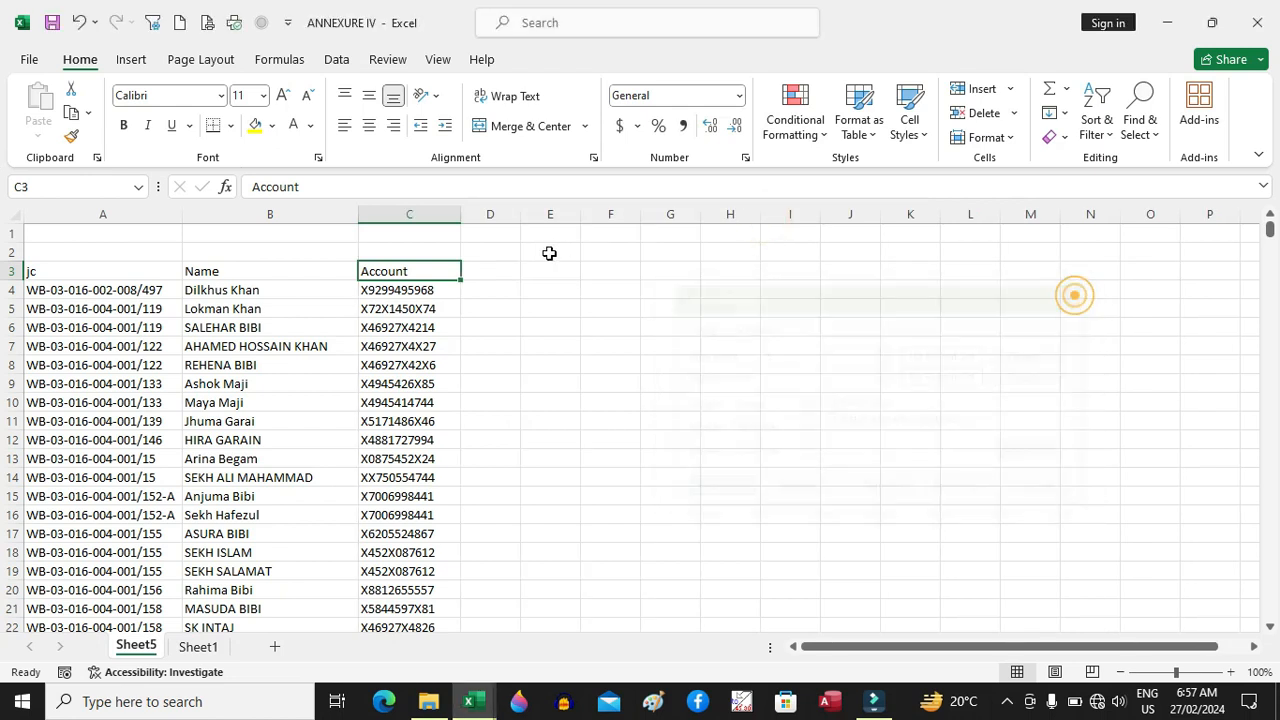
Widen column D and enter the header "Different Applicant same Account" in D3.
{"action": "left_click", "coordinate": [574, 271]}
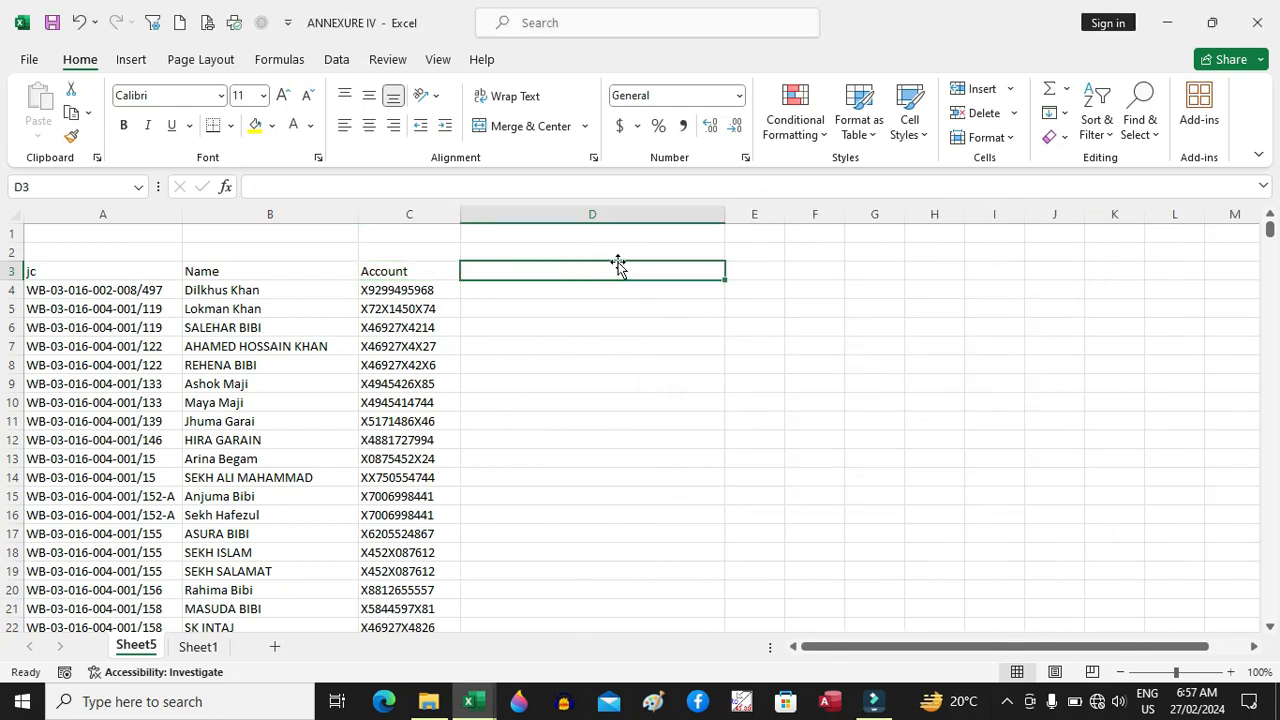
{"action": "type", "text": "Different Applicant same A"}
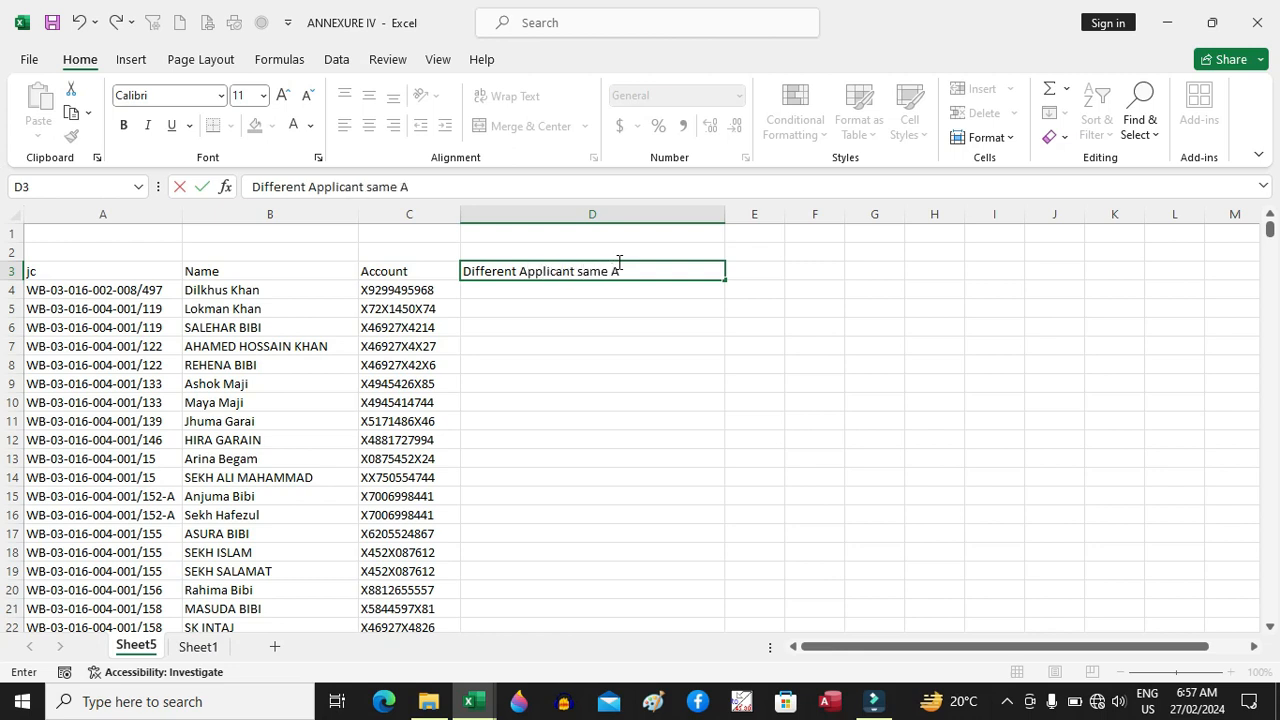
{"action": "type", "text": "ccount"}
{"action": "key", "text": "Return"}
Count each account's occurrences with =COUNTIF($C$4:$C$1332,C4) in D4 and fill the formula down column D.
{"action": "type", "text": "=c"}
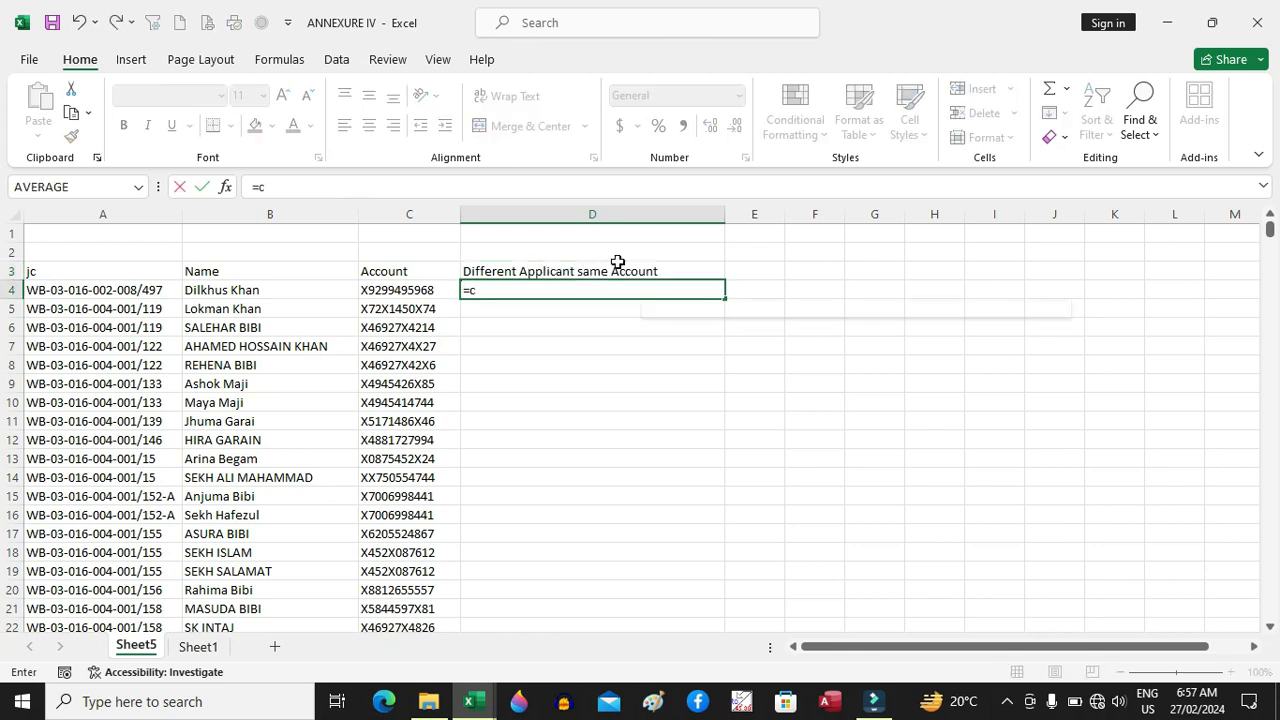
{"action": "type", "text": "ountif"}
{"action": "key", "text": "Tab"}
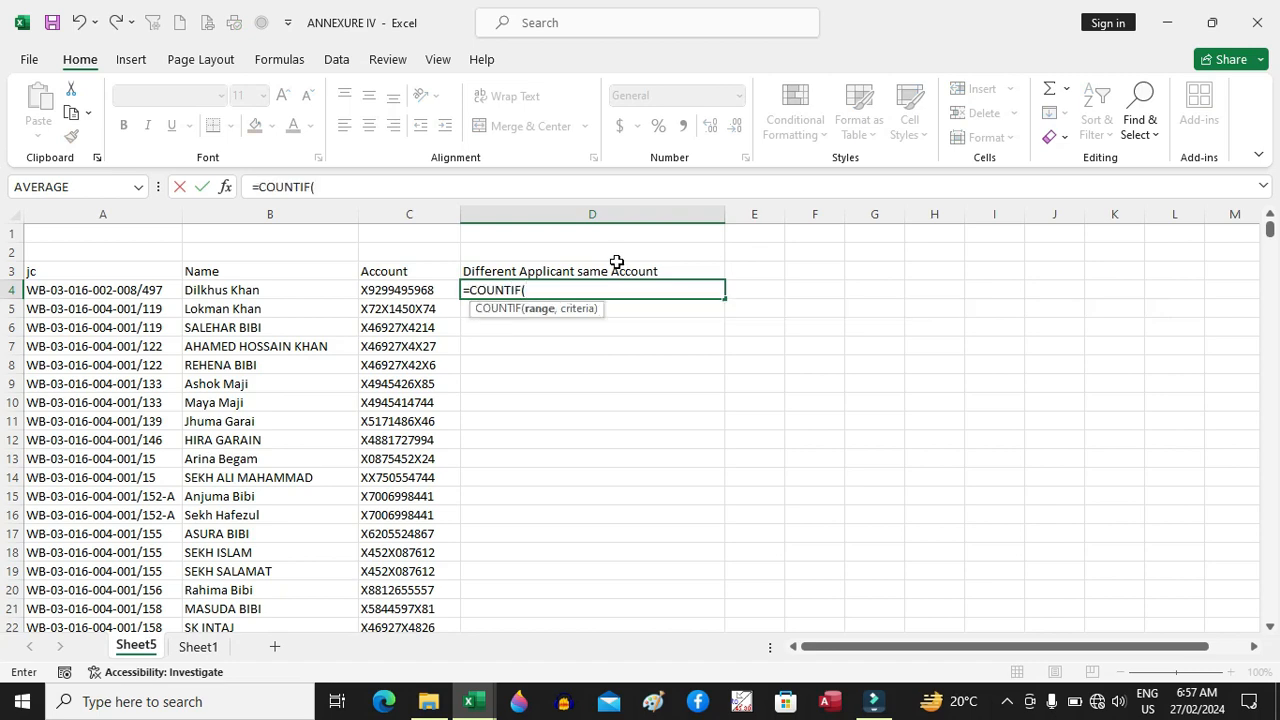
{"action": "left_click", "coordinate": [425, 298]}
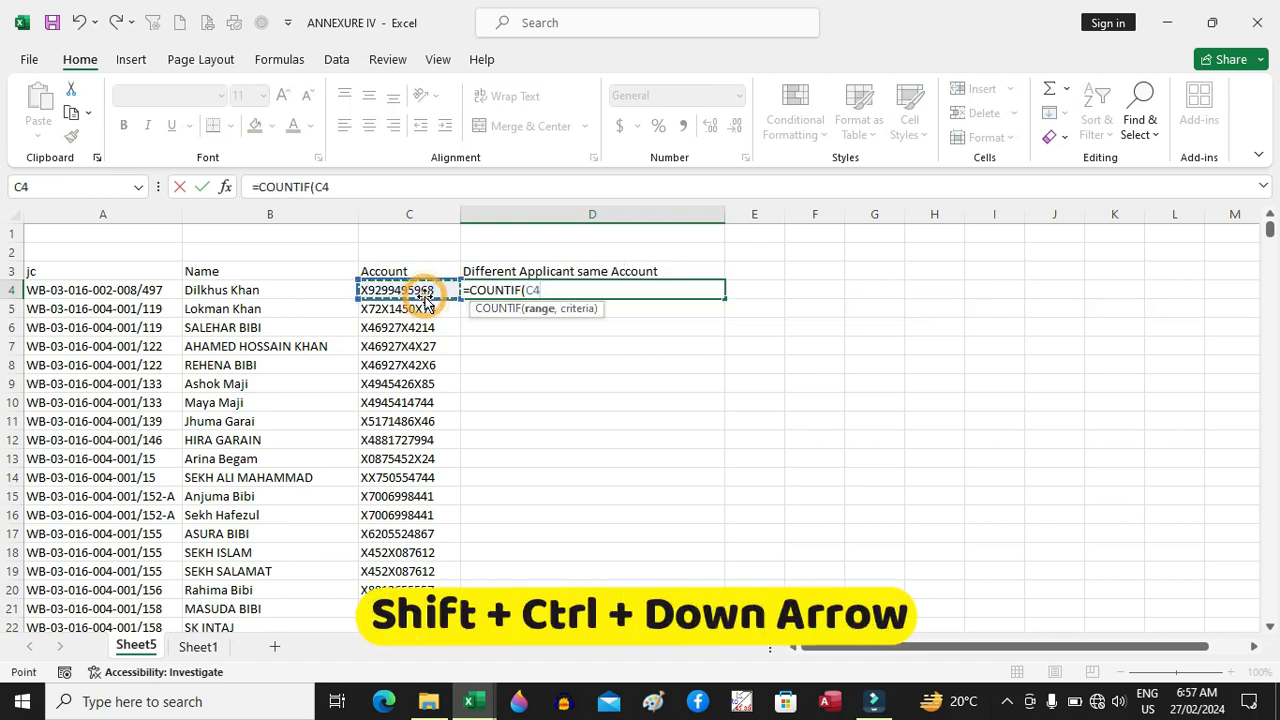
{"action": "key", "text": "ctrl+shift+Down"}
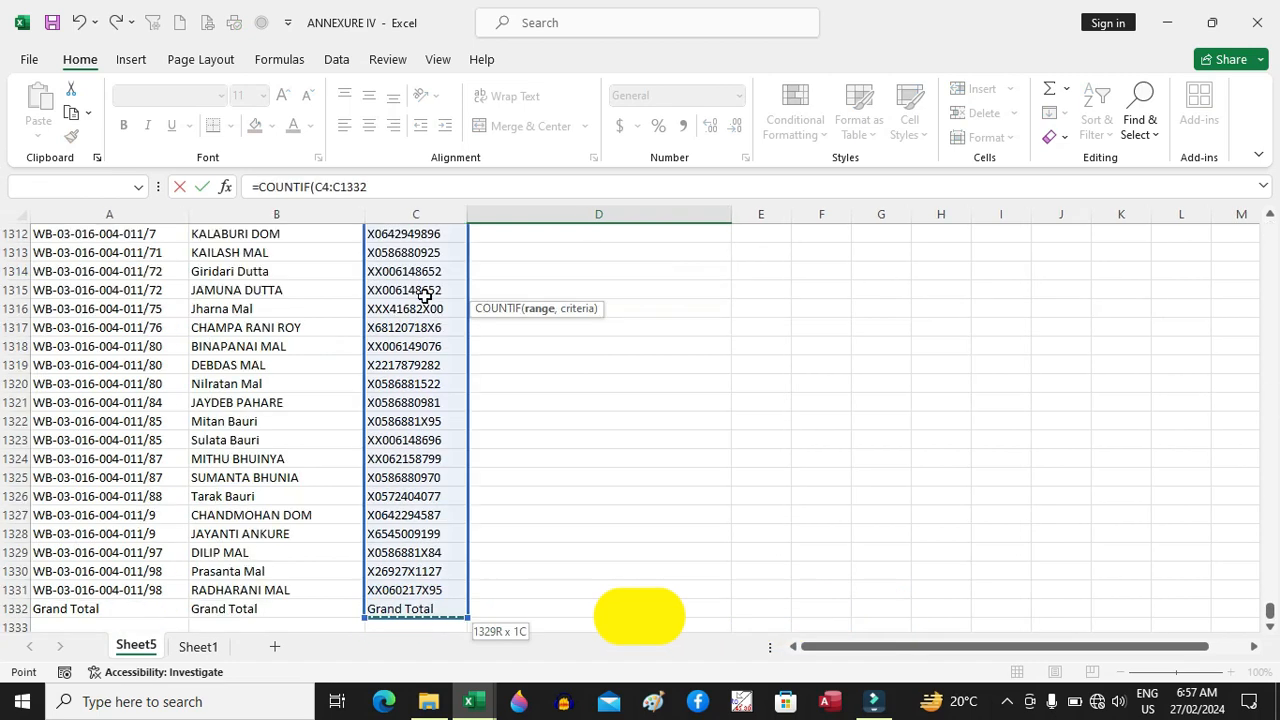
{"action": "left_click", "coordinate": [325, 188]}
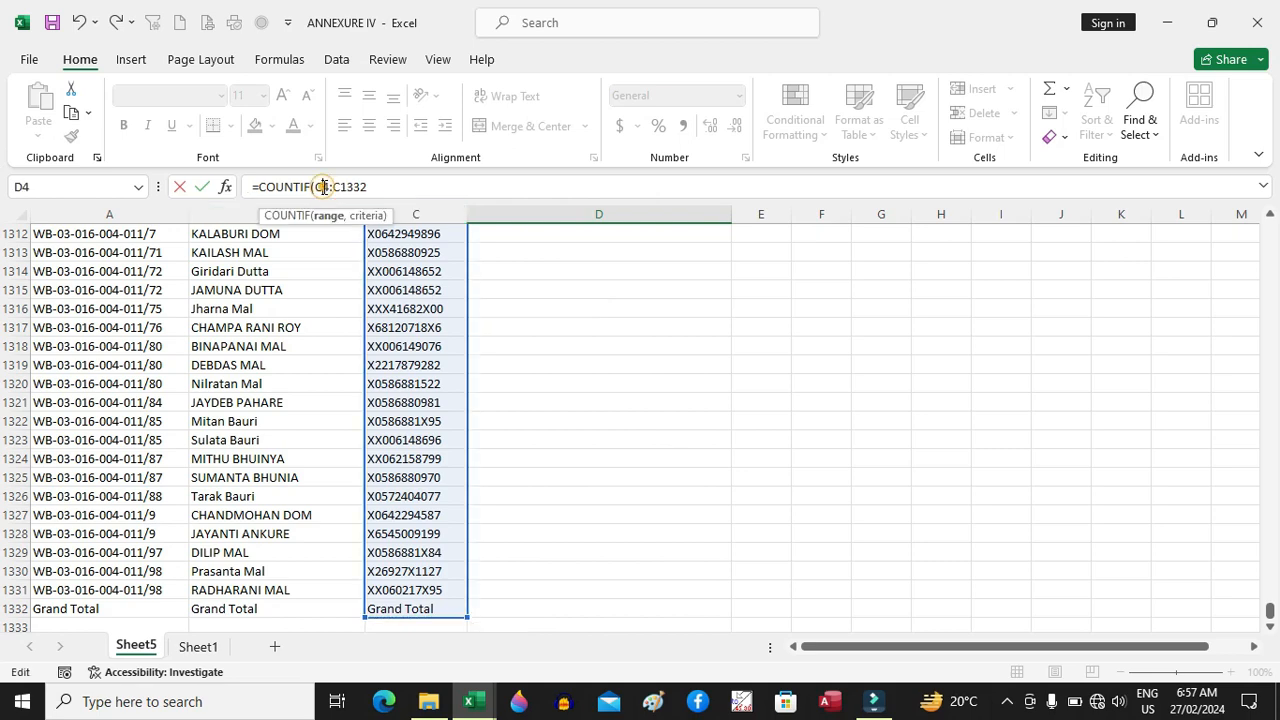
{"action": "key", "text": "F4"}
{"action": "left_click", "coordinate": [365, 188]}
{"action": "key", "text": "F4"}
{"action": "left_click", "coordinate": [422, 192]}
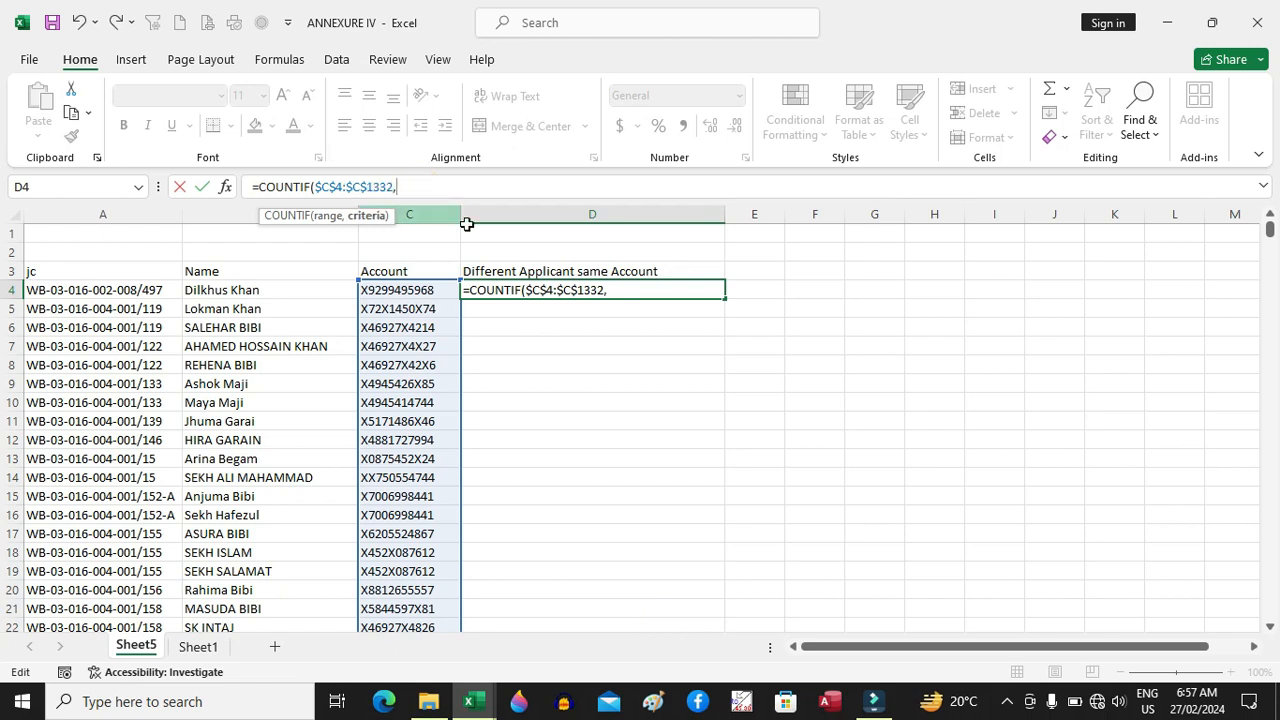
{"action": "left_click", "coordinate": [431, 291]}
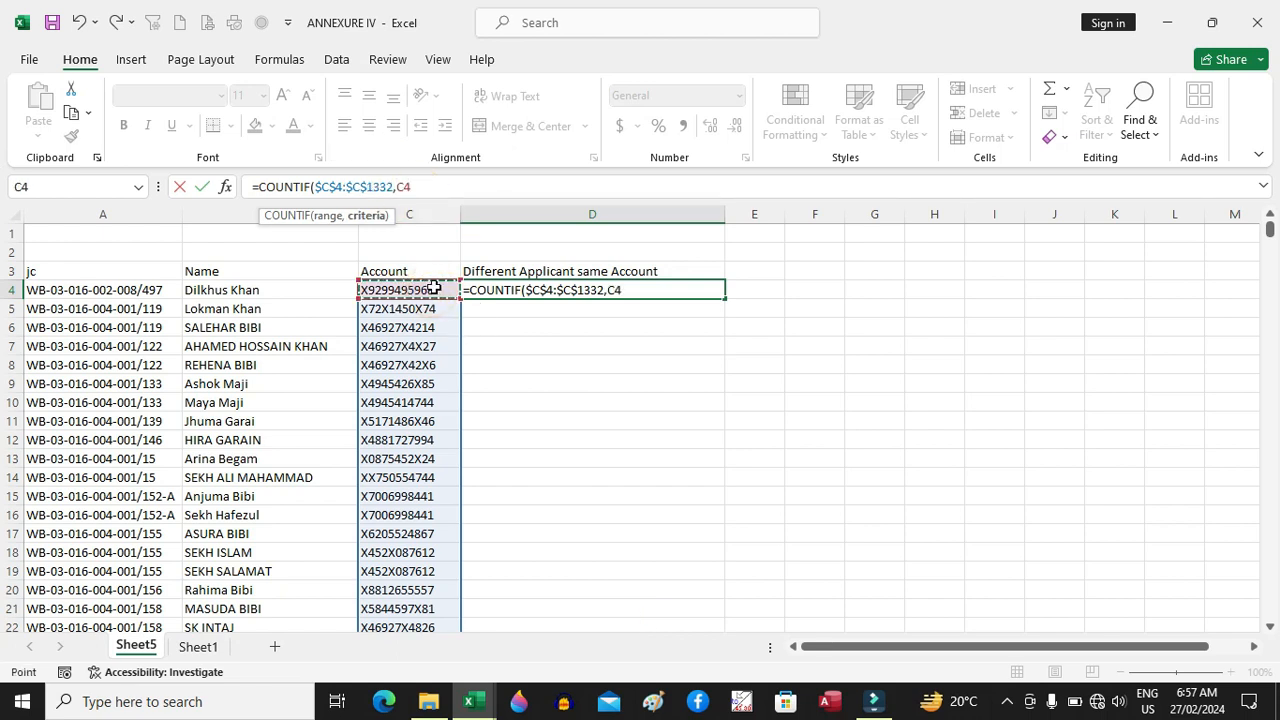
{"action": "type", "text": ")"}
{"action": "key", "text": "Return"}
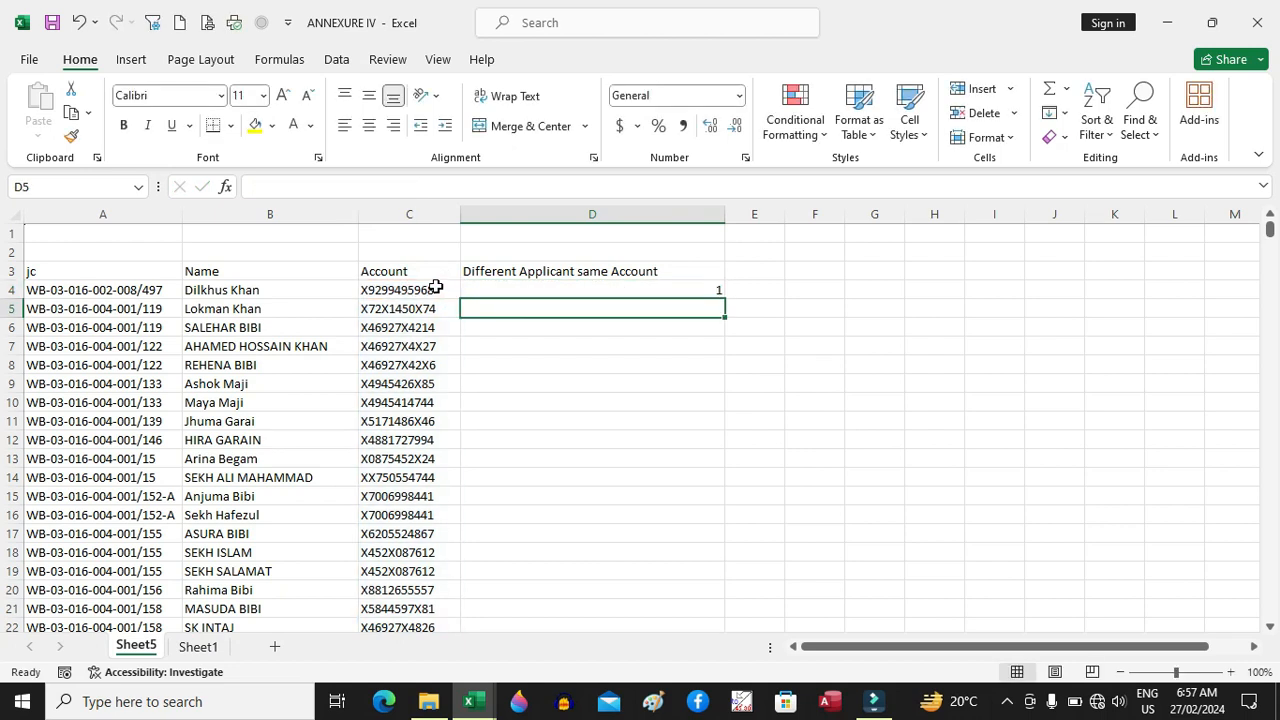
{"action": "left_click", "coordinate": [523, 282]}
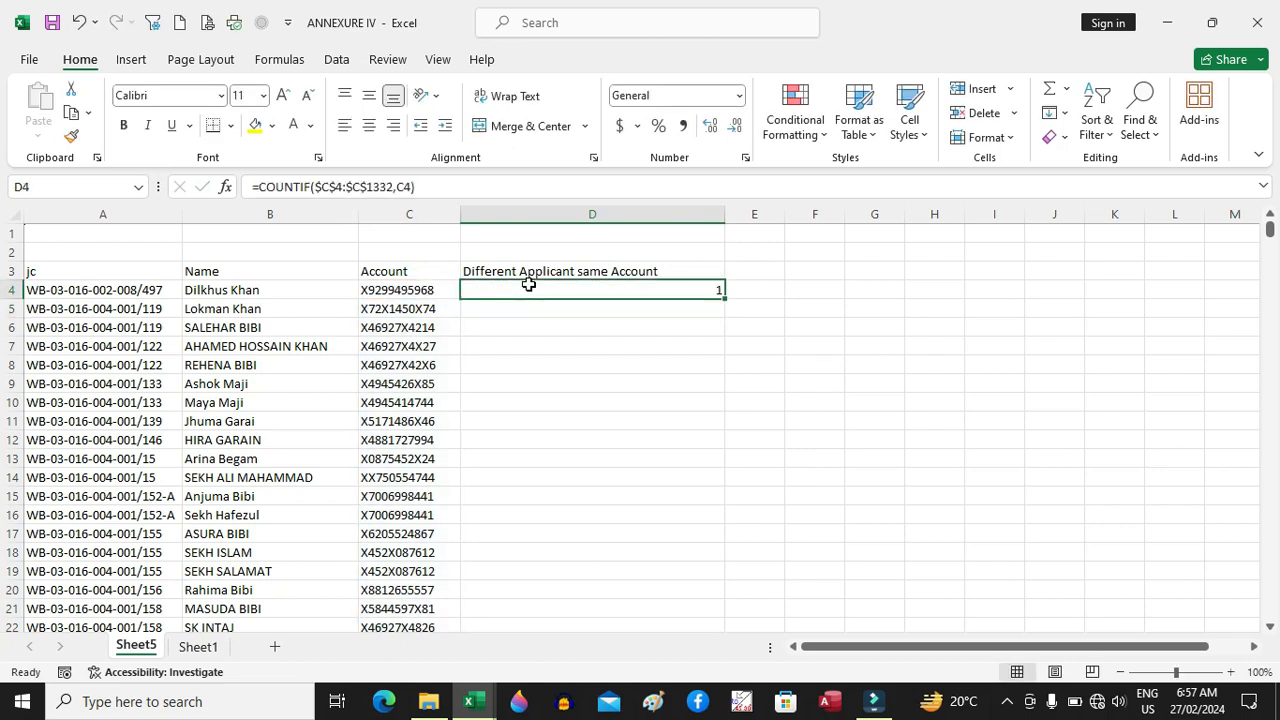
{"action": "double_click", "coordinate": [725, 298]}
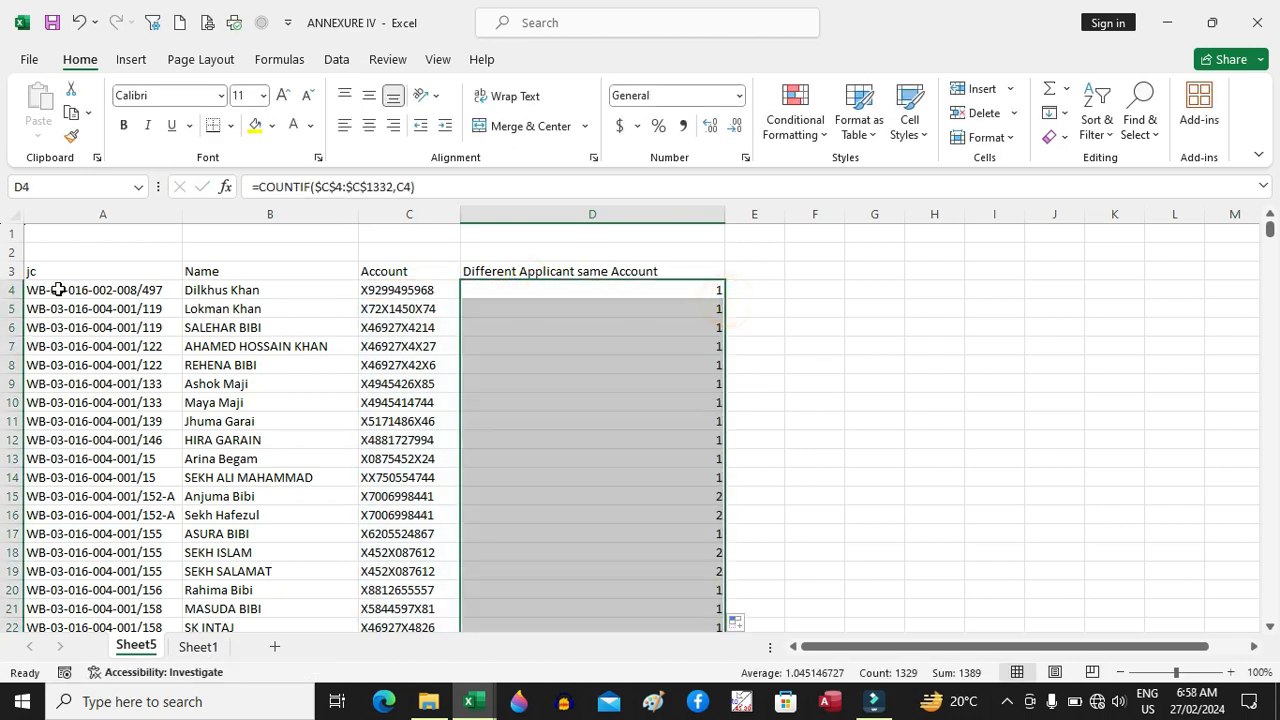
Add filters to header row 3 and filter "Different Applicant same Account" to show only the value 2.
{"action": "left_click", "coordinate": [10, 274]}
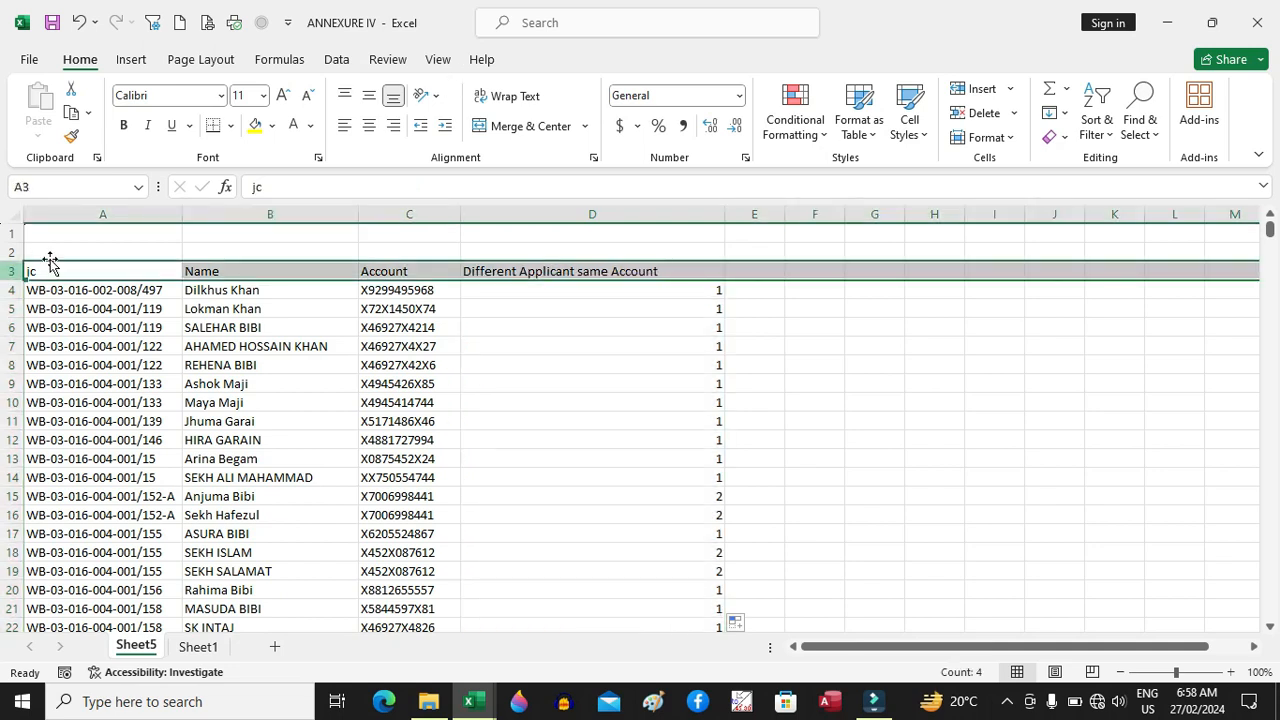
{"action": "left_click", "coordinate": [337, 60]}
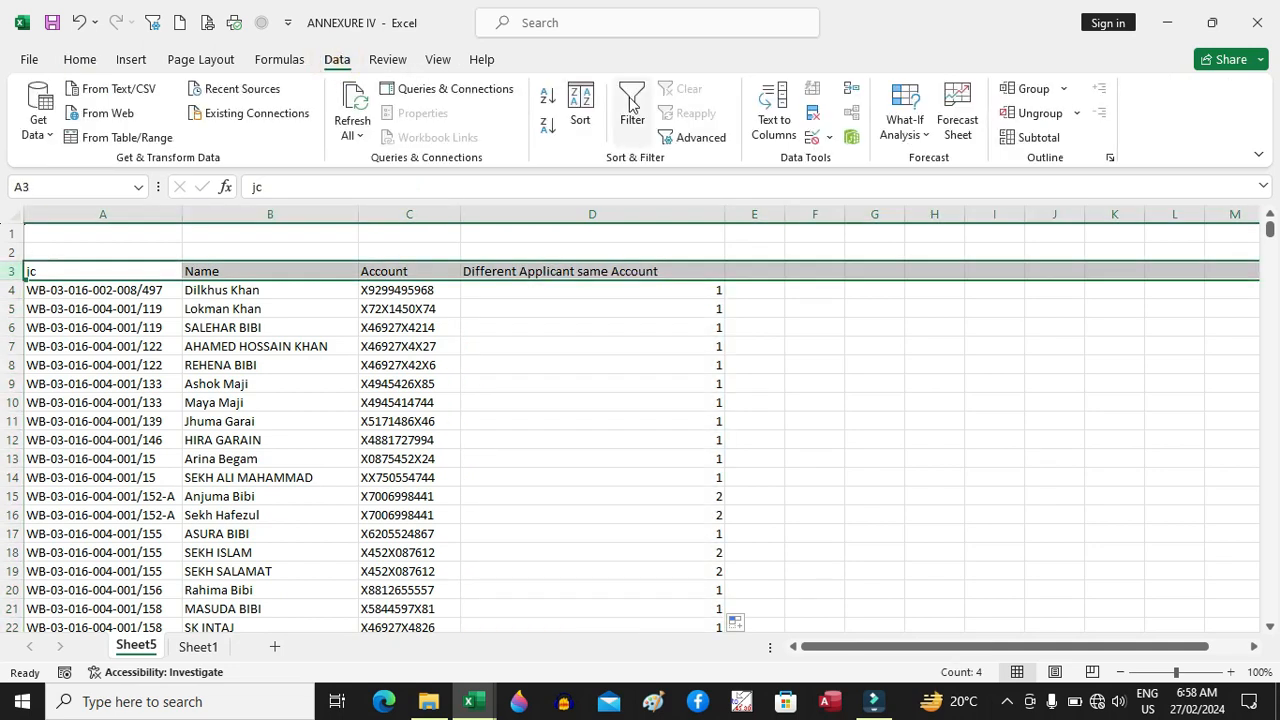
{"action": "left_click", "coordinate": [632, 105]}
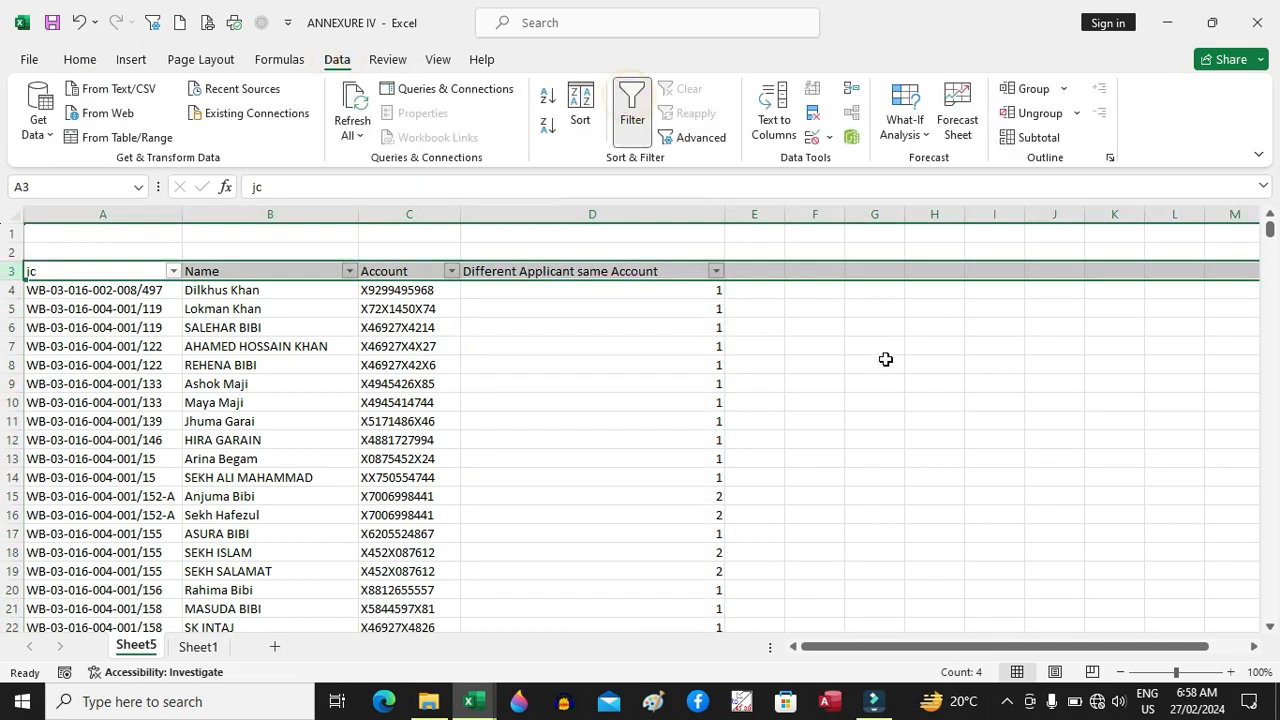
{"action": "left_click", "coordinate": [716, 272]}
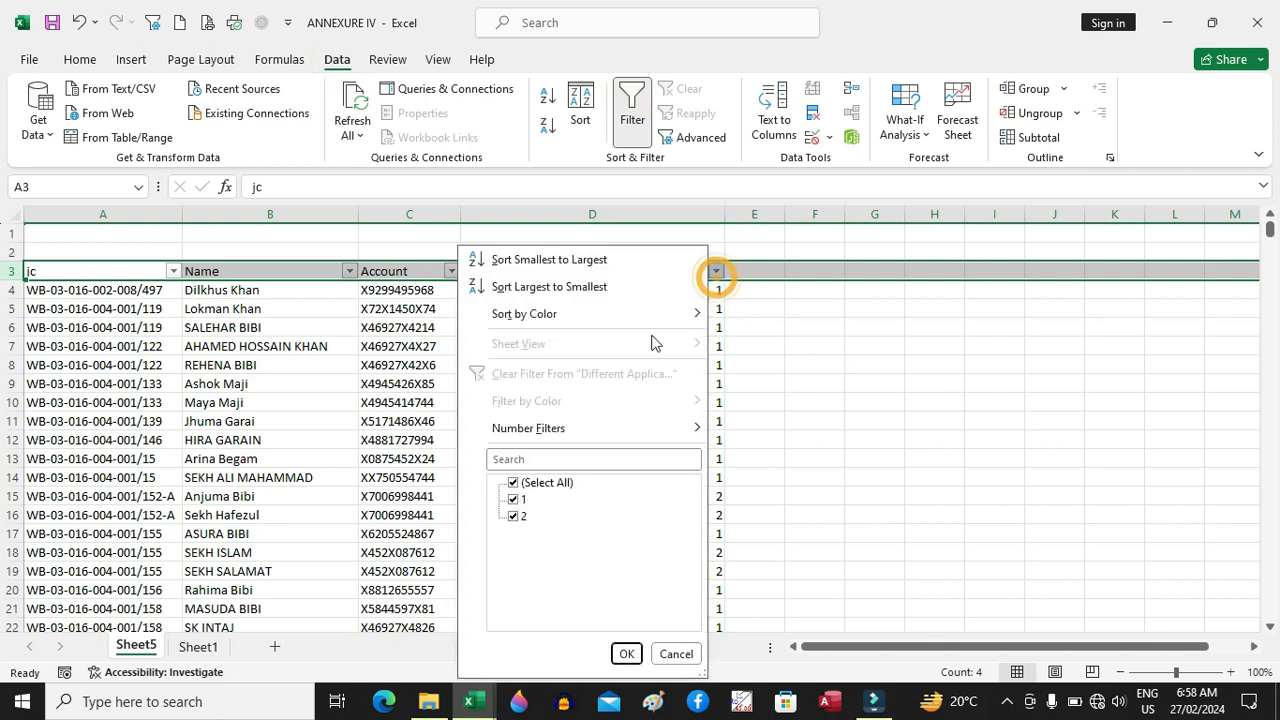
{"action": "left_click", "coordinate": [521, 501]}
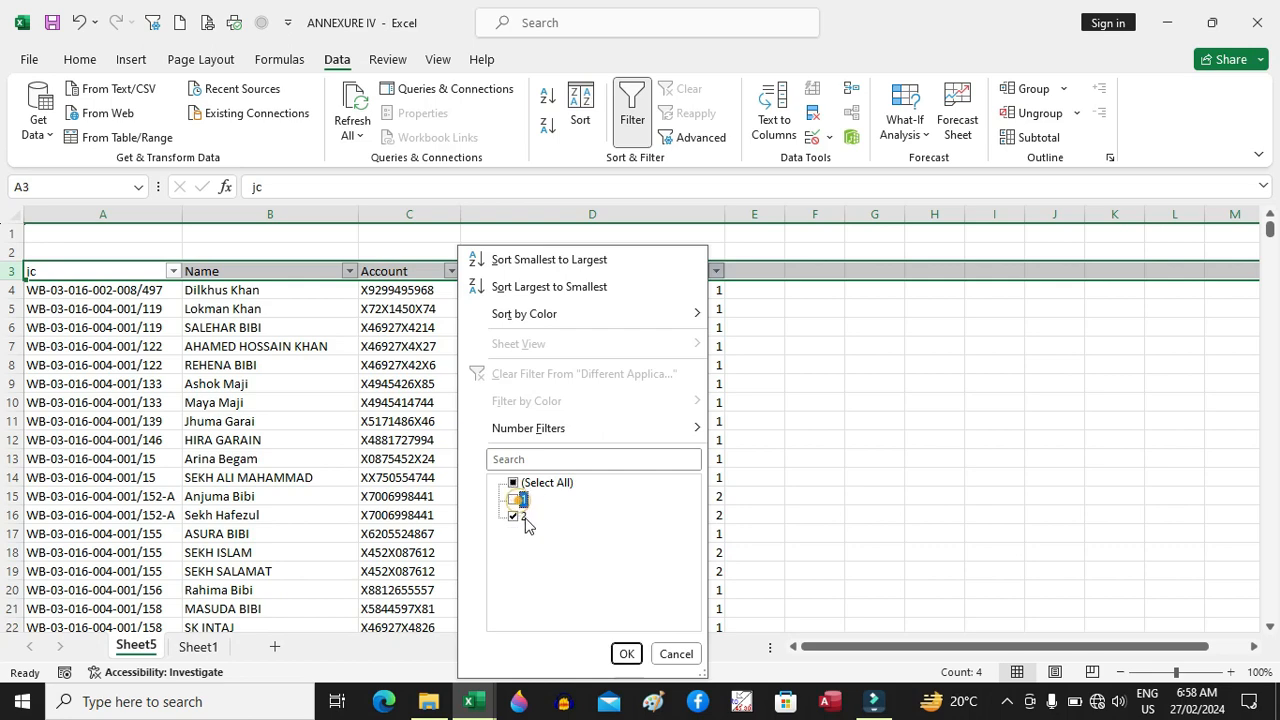
{"action": "left_click", "coordinate": [627, 654]}
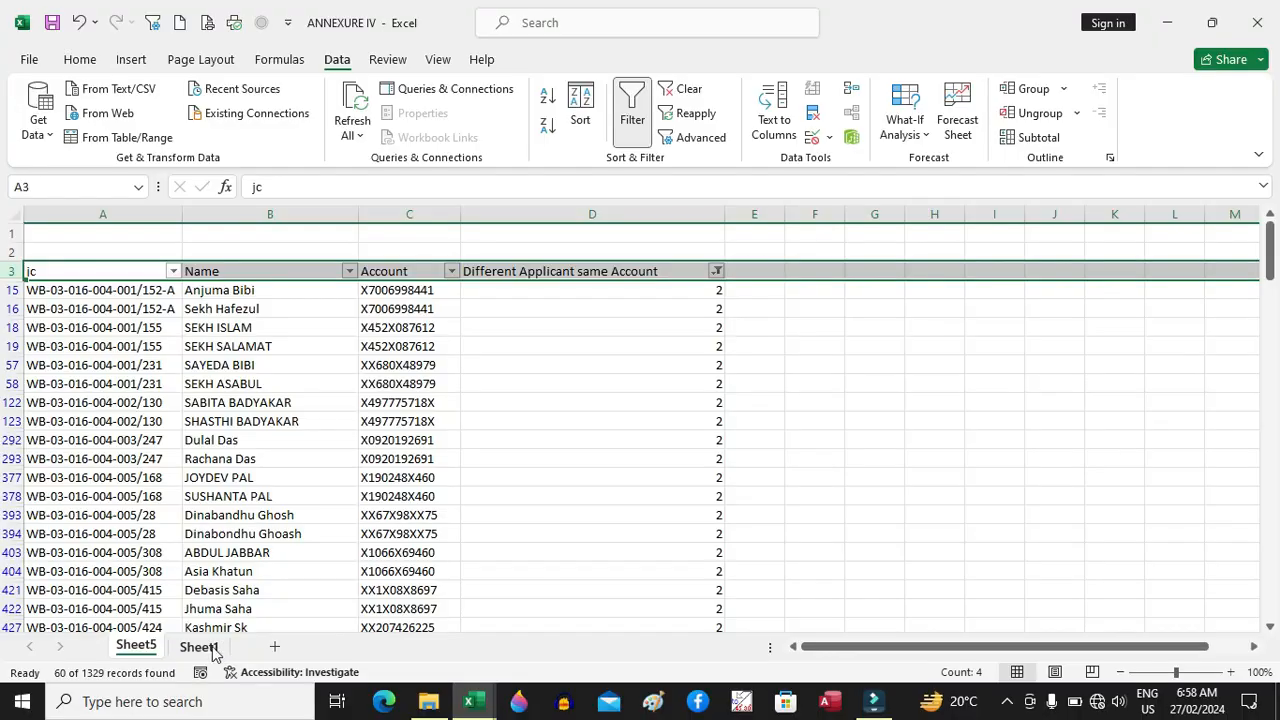
Clear column F on Sheet1 and enter the header "jc and account" in F1.
{"action": "left_click", "coordinate": [198, 646]}
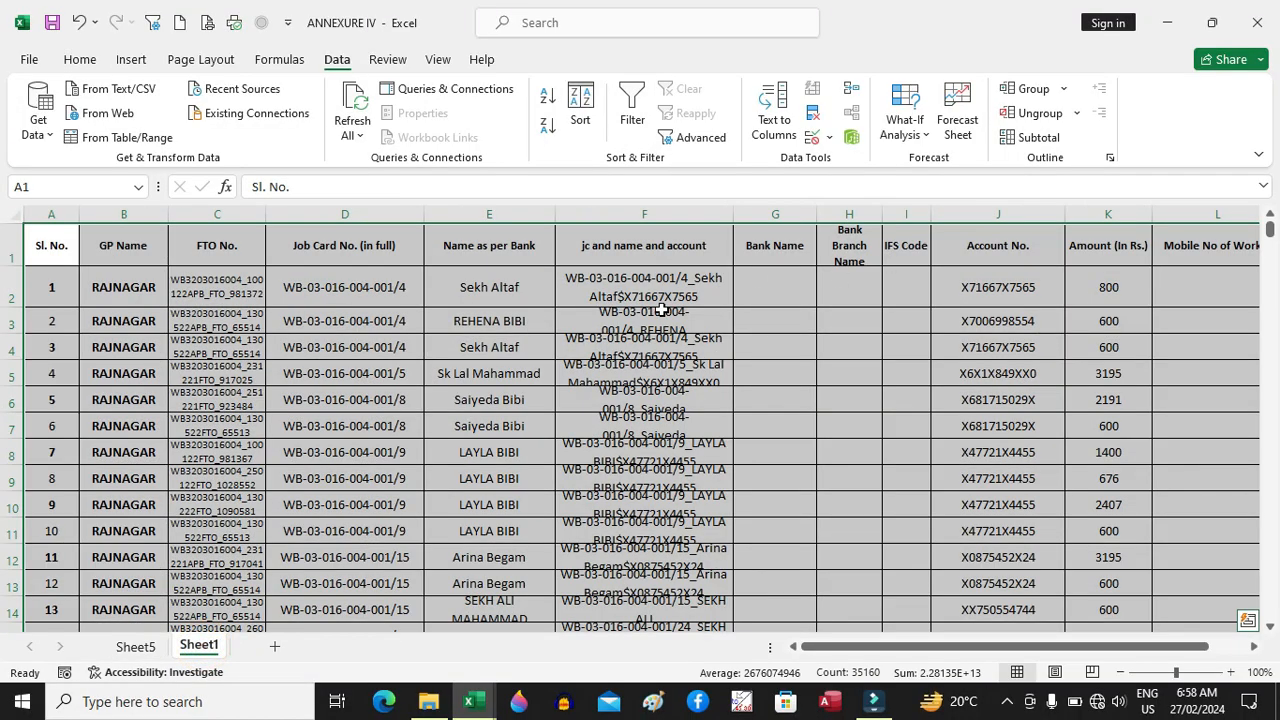
{"action": "left_click", "coordinate": [661, 311]}
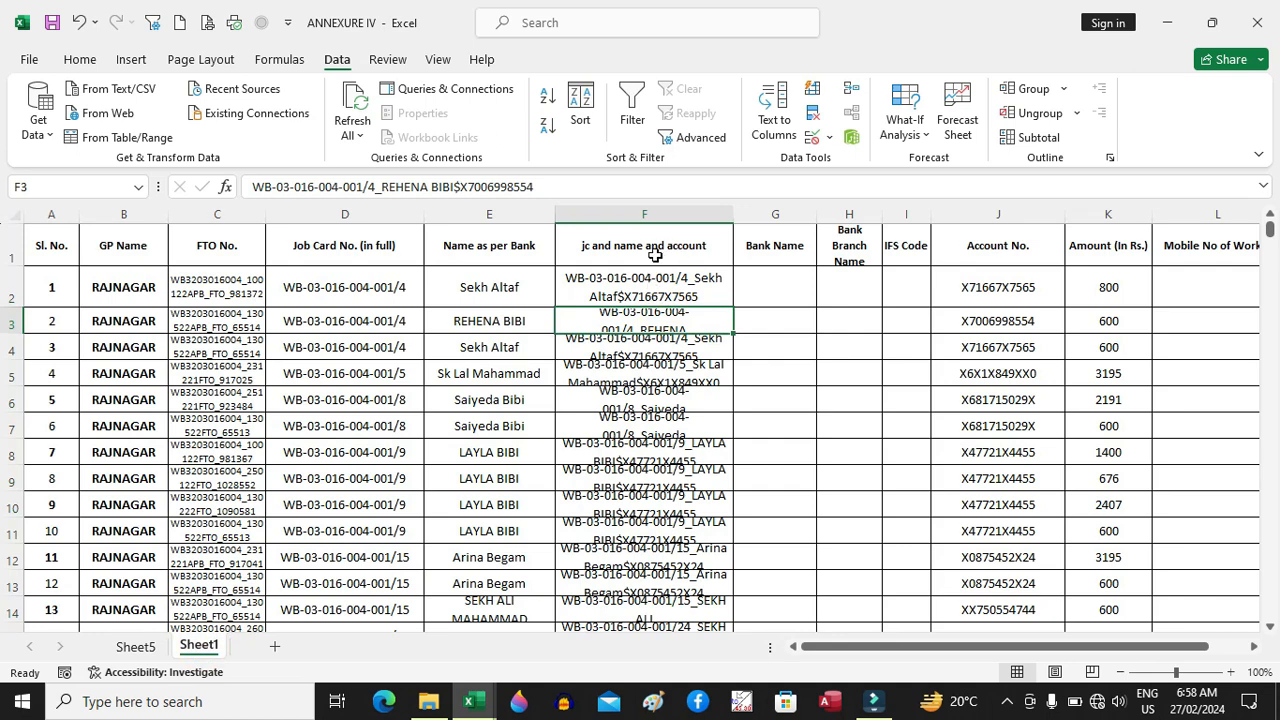
{"action": "left_click", "coordinate": [658, 215]}
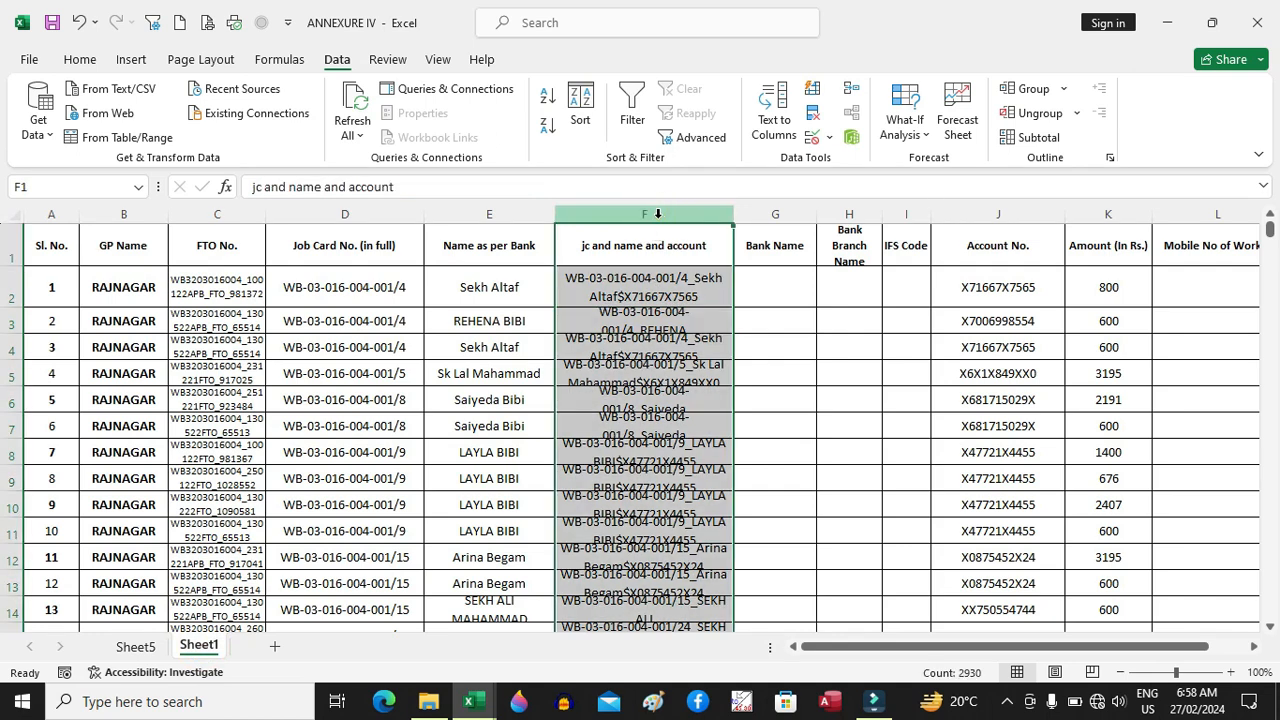
{"action": "key", "text": "Delete"}
{"action": "left_click", "coordinate": [639, 248]}
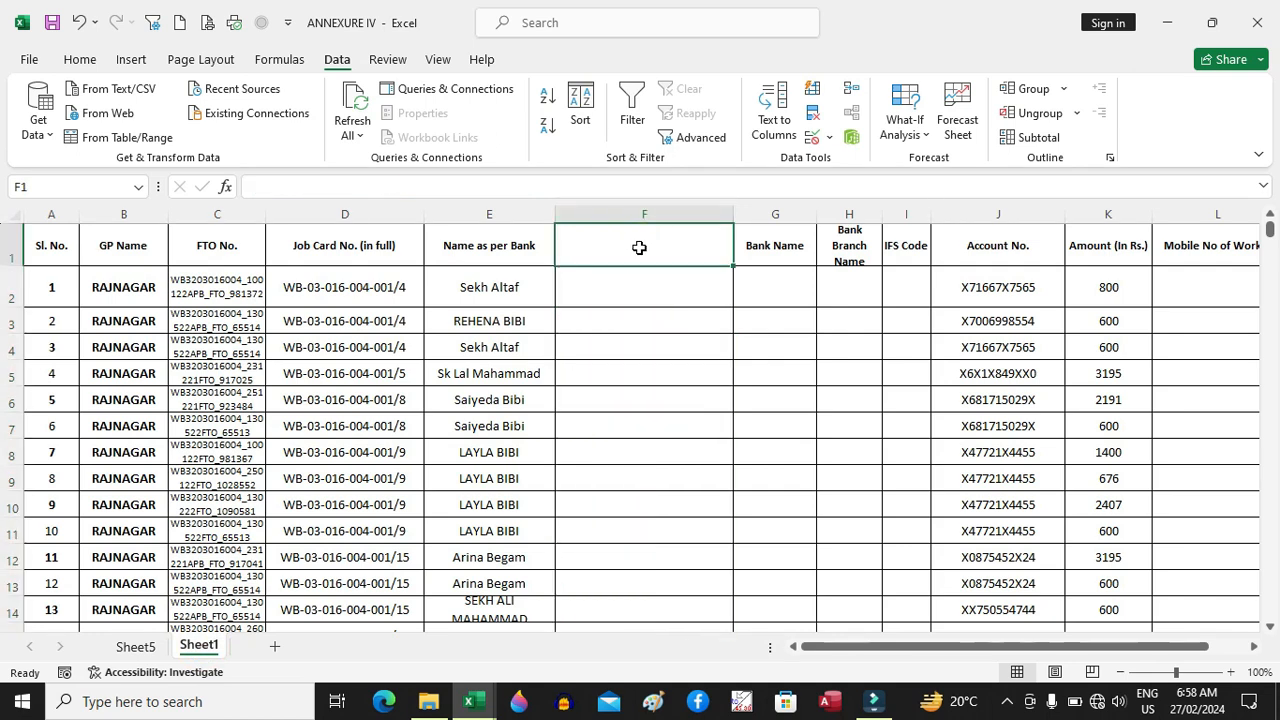
{"action": "type", "text": "jc and account"}
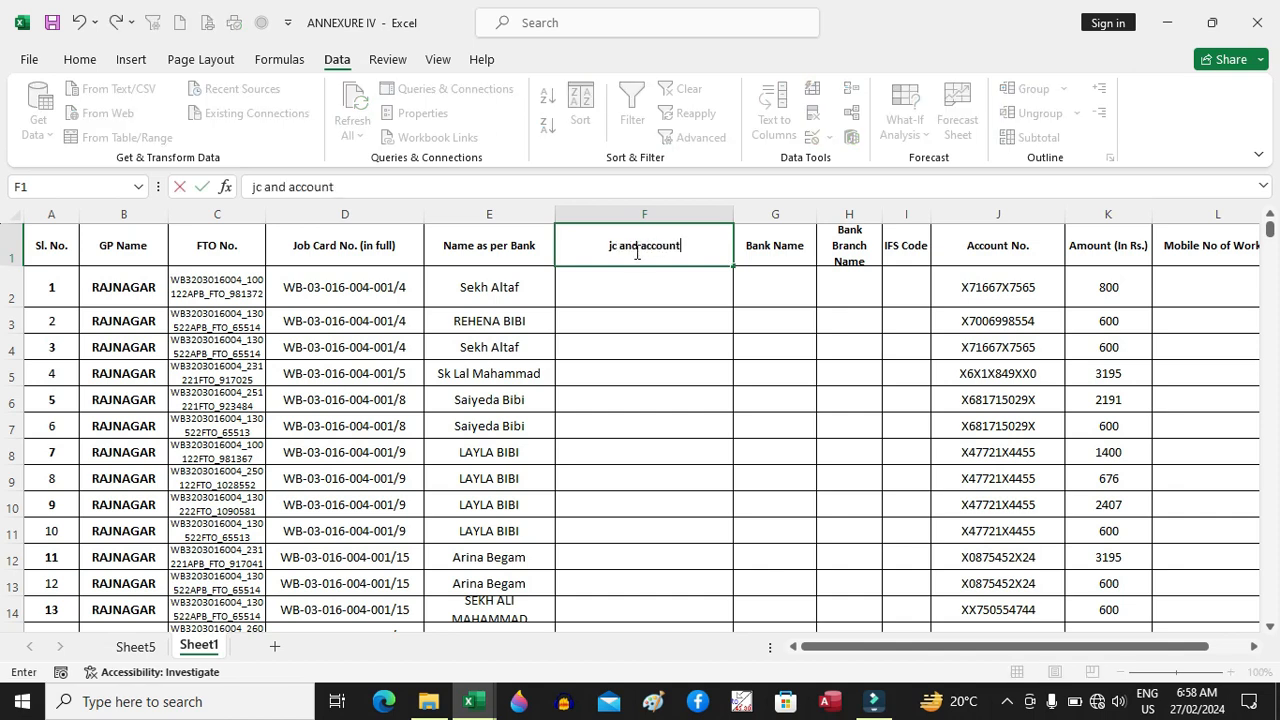
Join job card number and account with =D2&"_"&J2 in F2 and fill the formula down column F.
{"action": "left_click", "coordinate": [624, 285]}
{"action": "type", "text": "="}
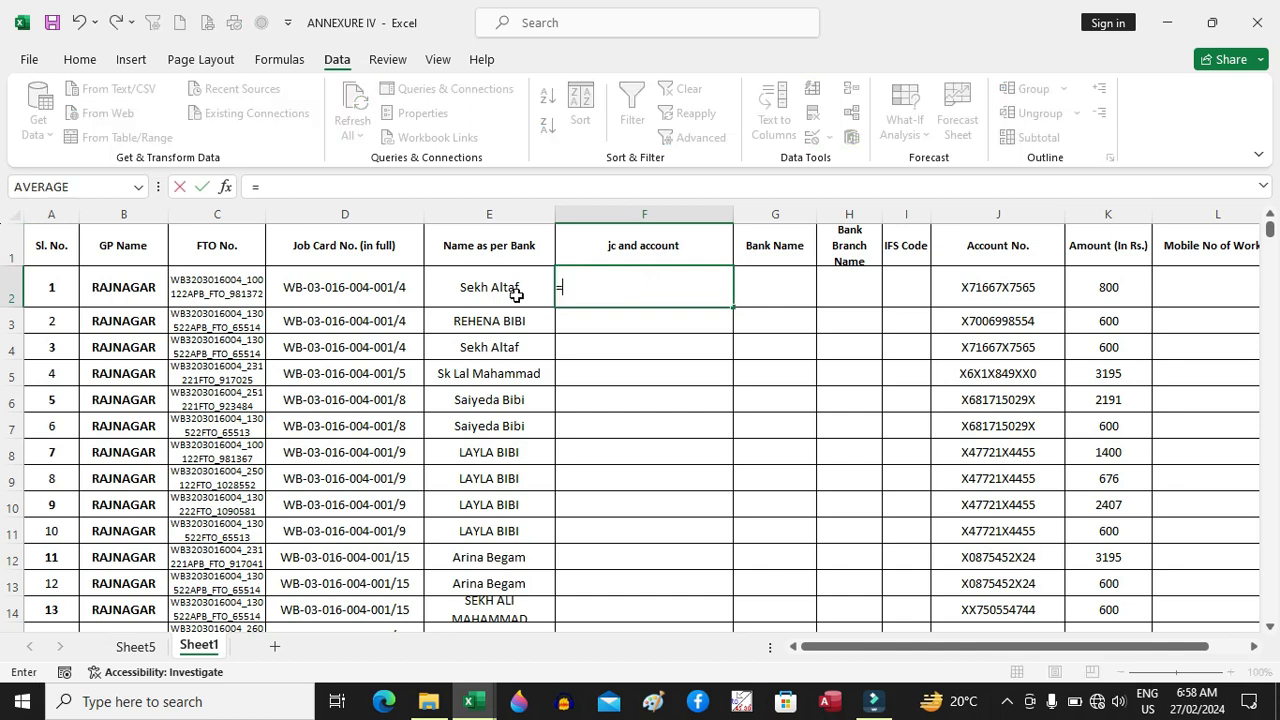
{"action": "left_click", "coordinate": [380, 287]}
{"action": "type", "text": "&\"_\""}
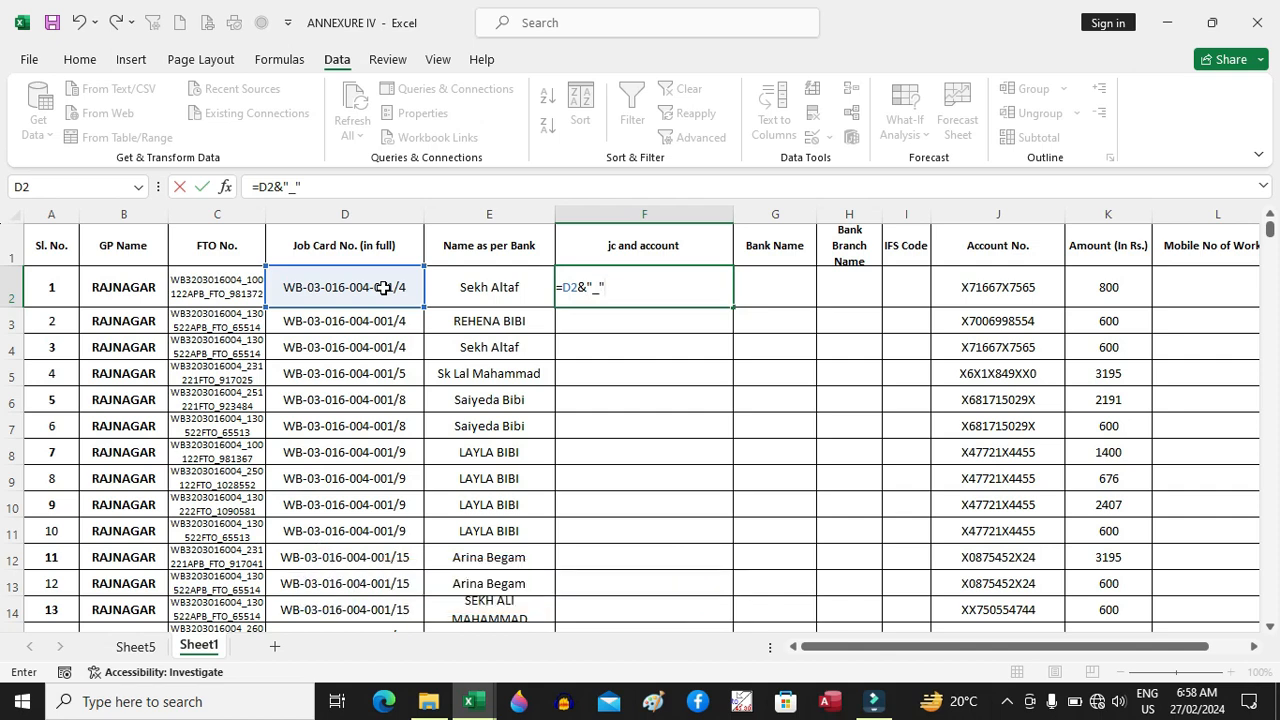
{"action": "type", "text": "&"}
{"action": "left_click", "coordinate": [1010, 286]}
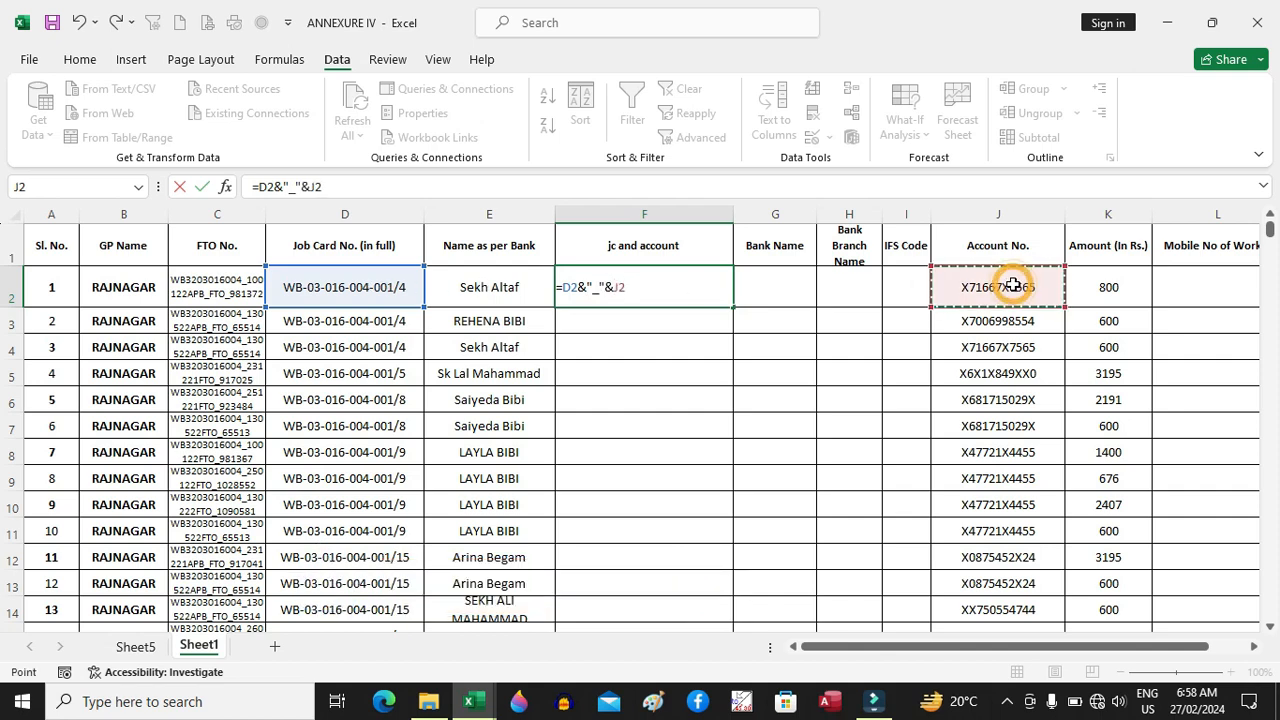
{"action": "key", "text": "Return"}
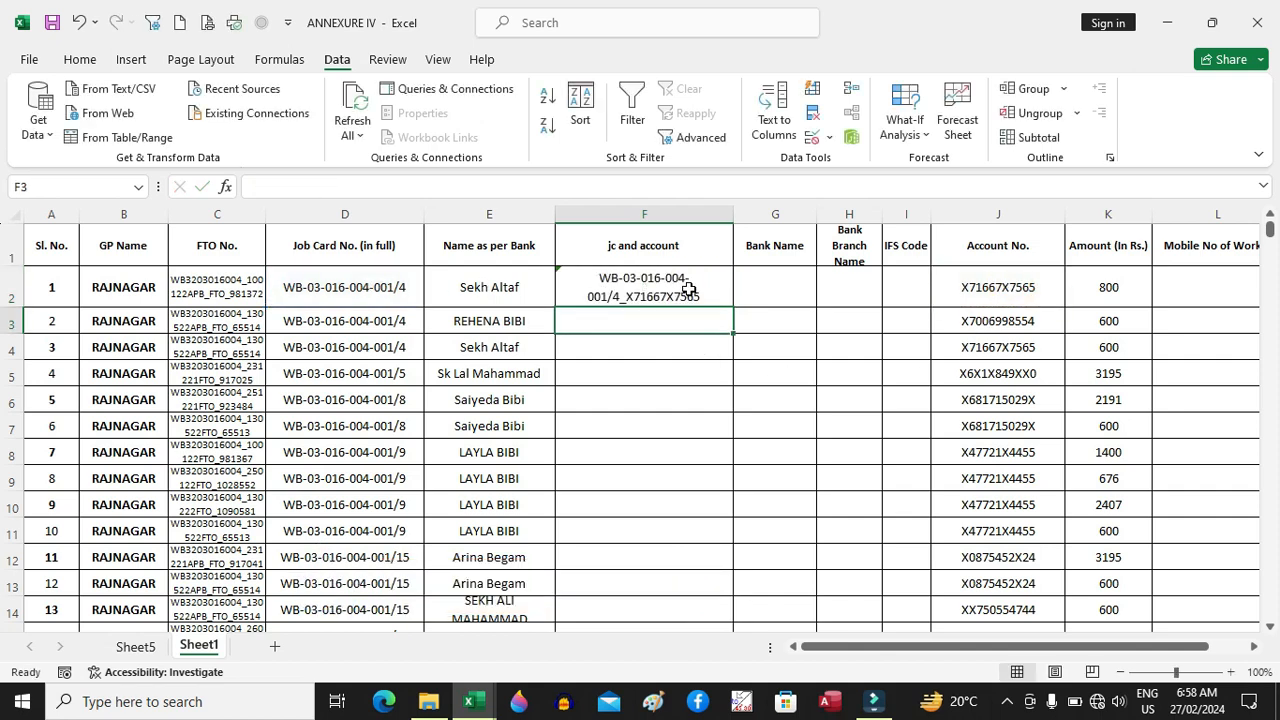
{"action": "left_click", "coordinate": [689, 289]}
{"action": "double_click", "coordinate": [737, 309]}
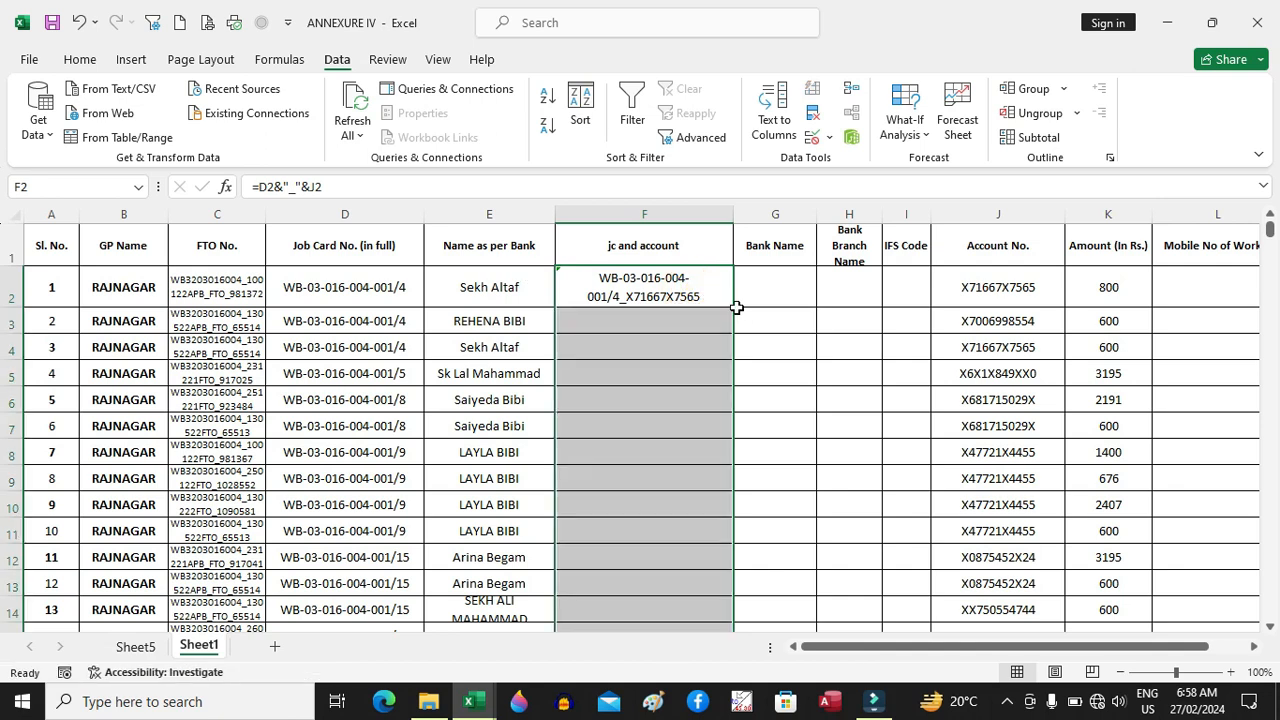
Convert the filled "jc and account" formulas in column F to plain values.
{"action": "left_click", "coordinate": [80, 59]}
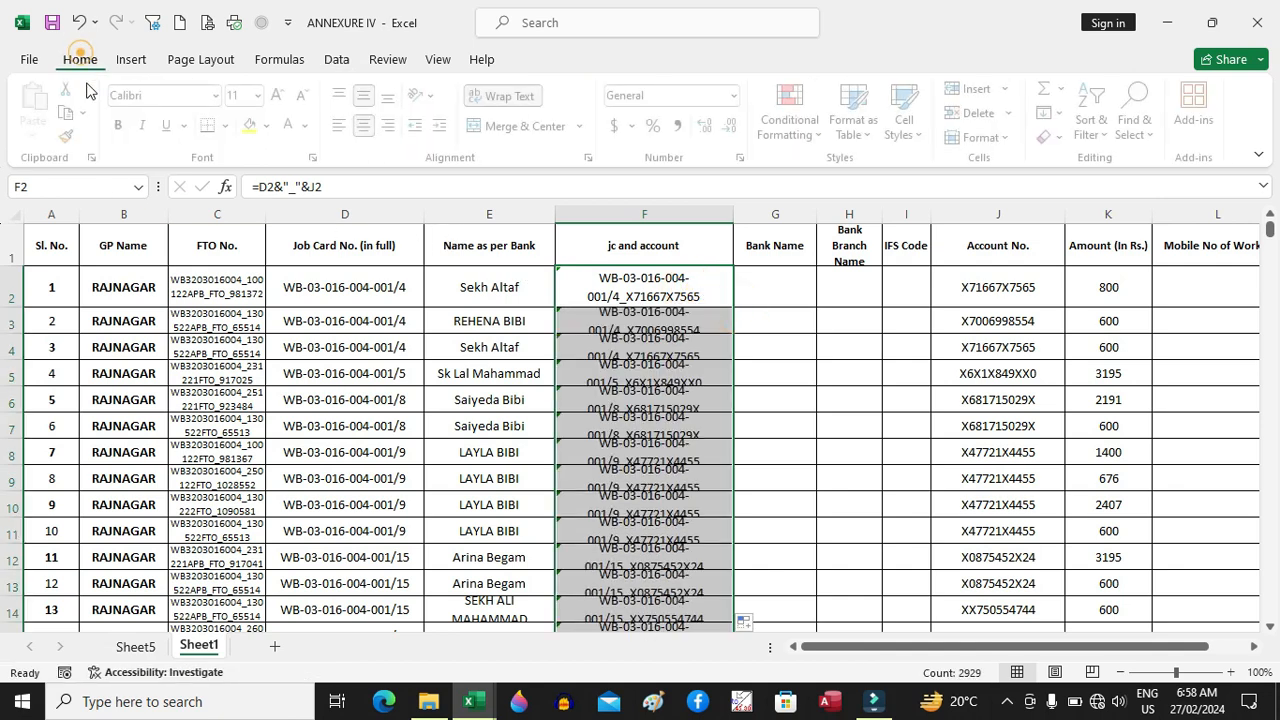
{"action": "left_click", "coordinate": [71, 112]}
{"action": "left_click", "coordinate": [38, 140]}
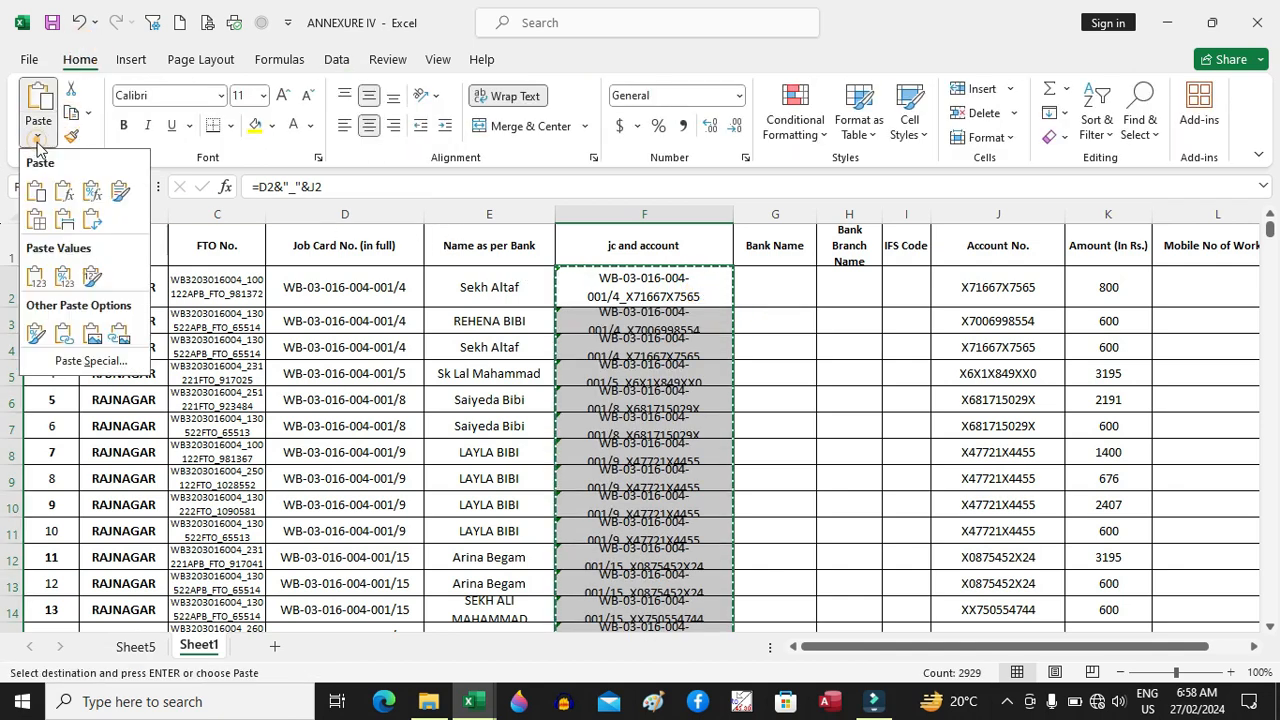
{"action": "left_click", "coordinate": [35, 276]}
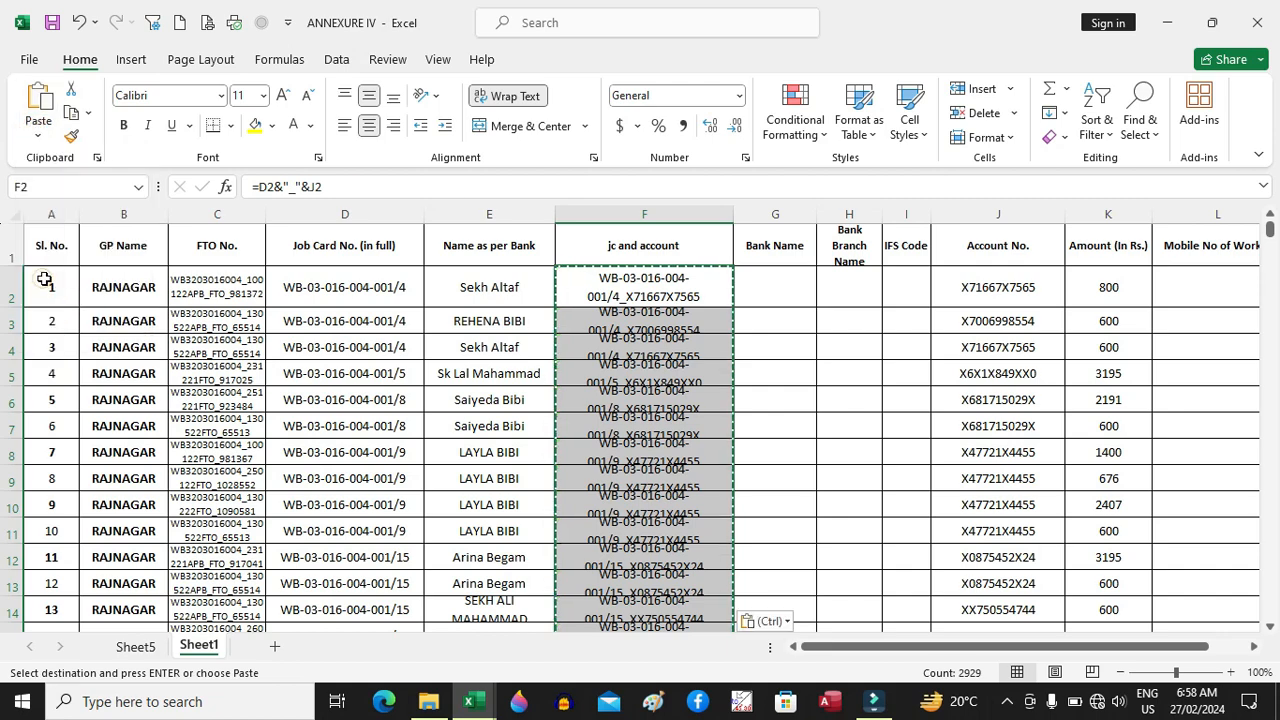
Create a PivotTable on a new sheet from the entire Sheet1 table, with "jc and account" as its row field.
{"action": "left_click", "coordinate": [133, 273]}
{"action": "key", "text": "ctrl+a"}
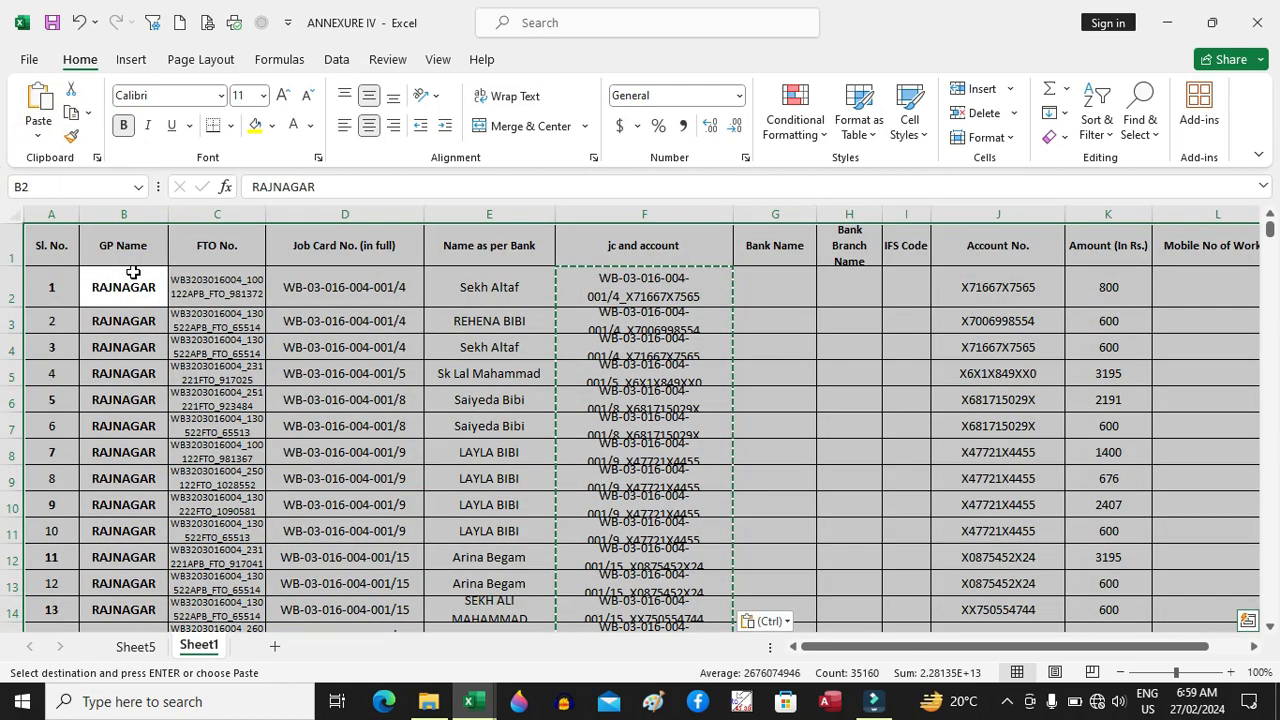
{"action": "left_click", "coordinate": [133, 59]}
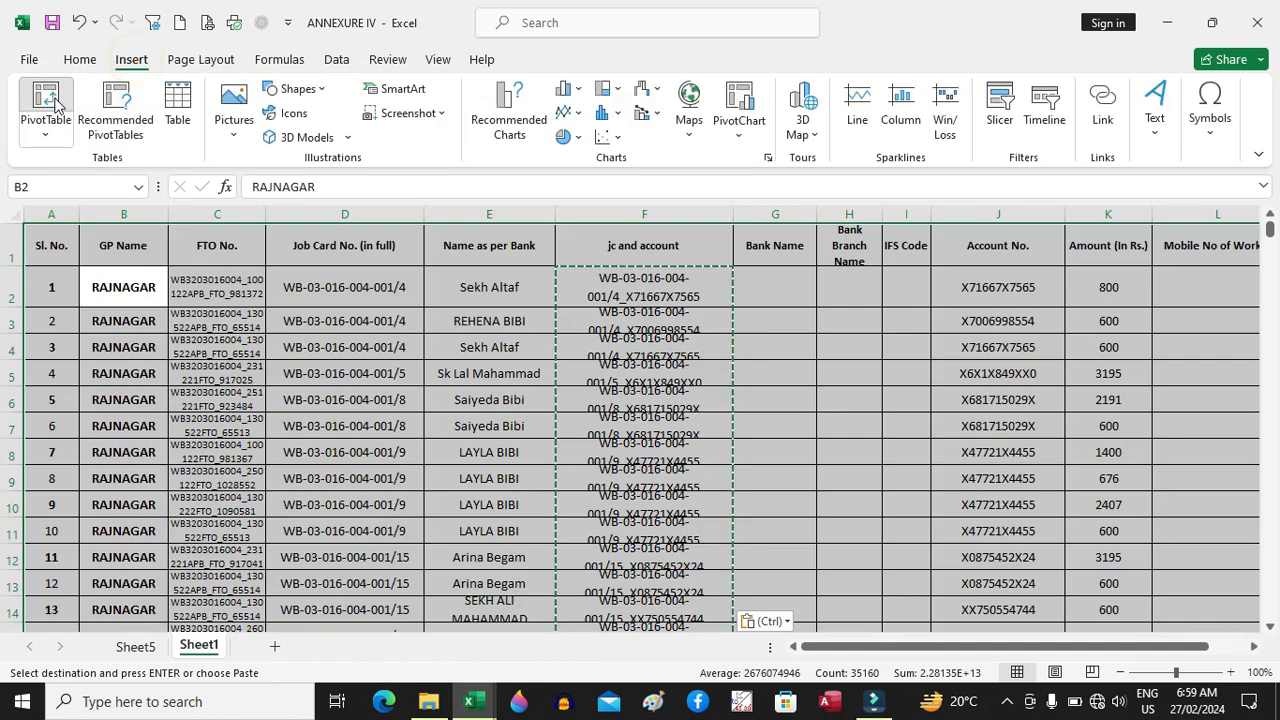
{"action": "left_click", "coordinate": [46, 100]}
{"action": "left_click", "coordinate": [903, 597]}
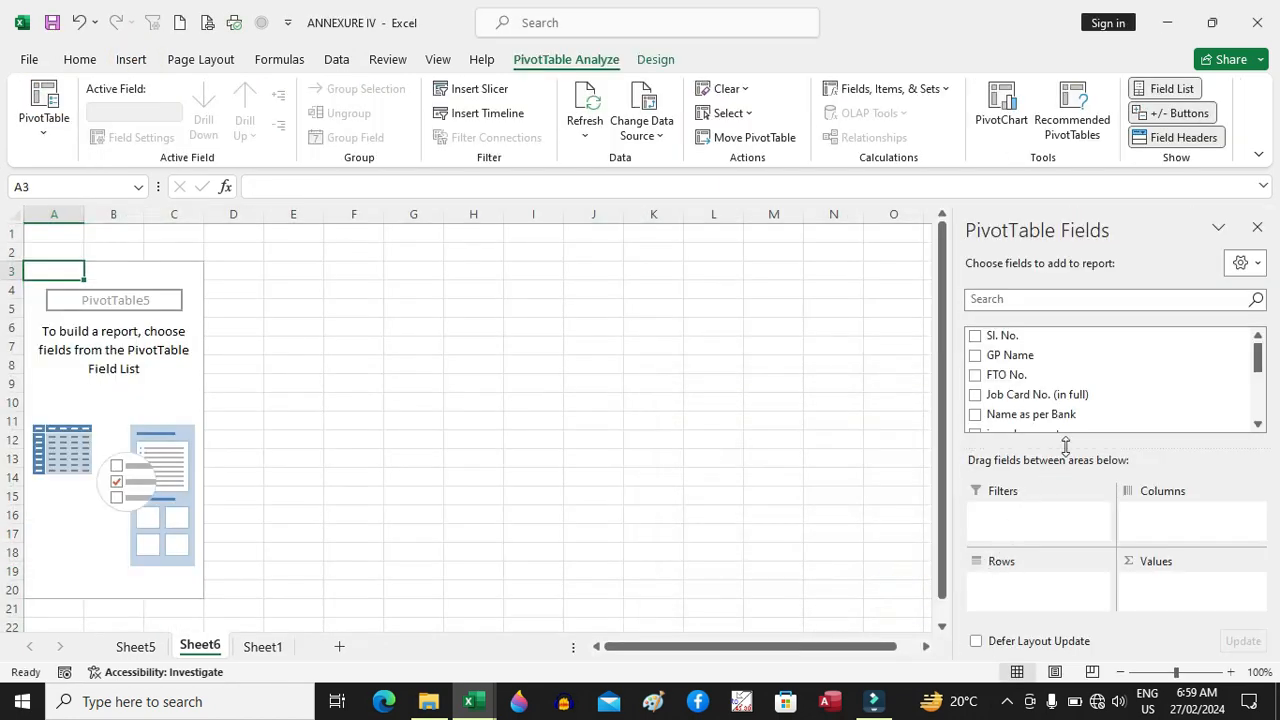
{"action": "left_click", "coordinate": [1258, 424]}
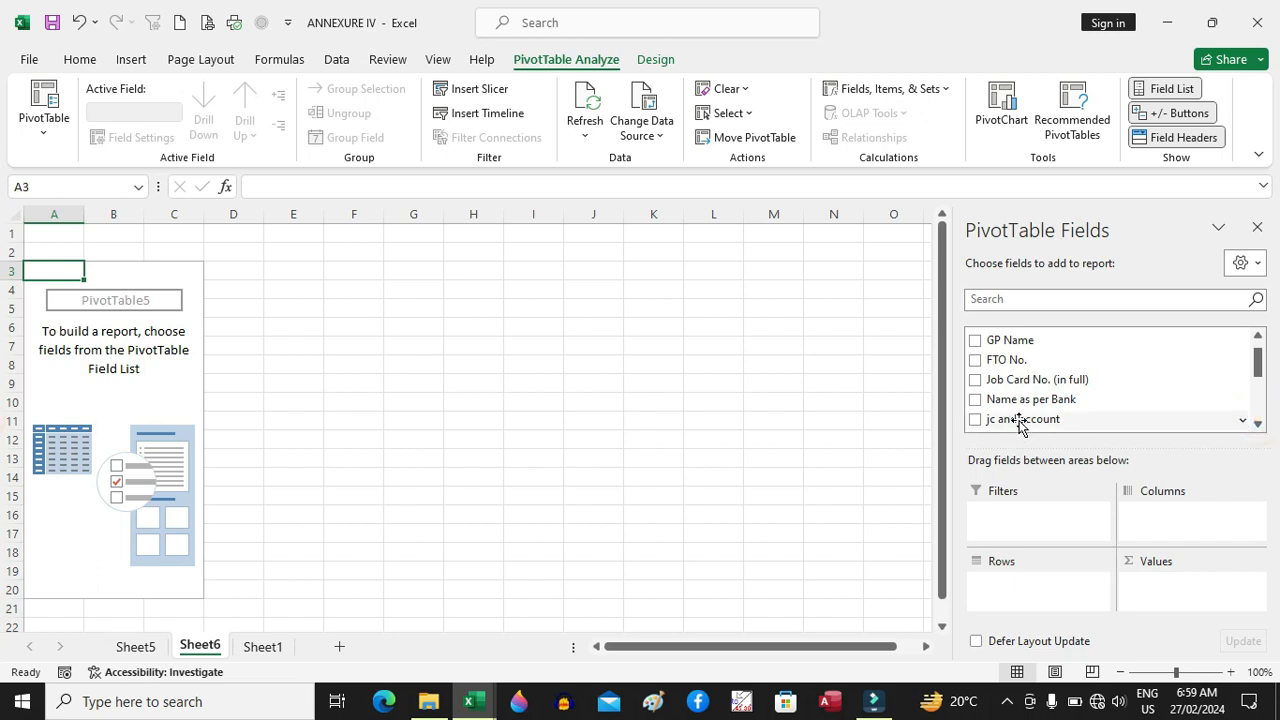
{"action": "left_click_drag", "start_coordinate": [1048, 460], "coordinate": [1053, 580]}
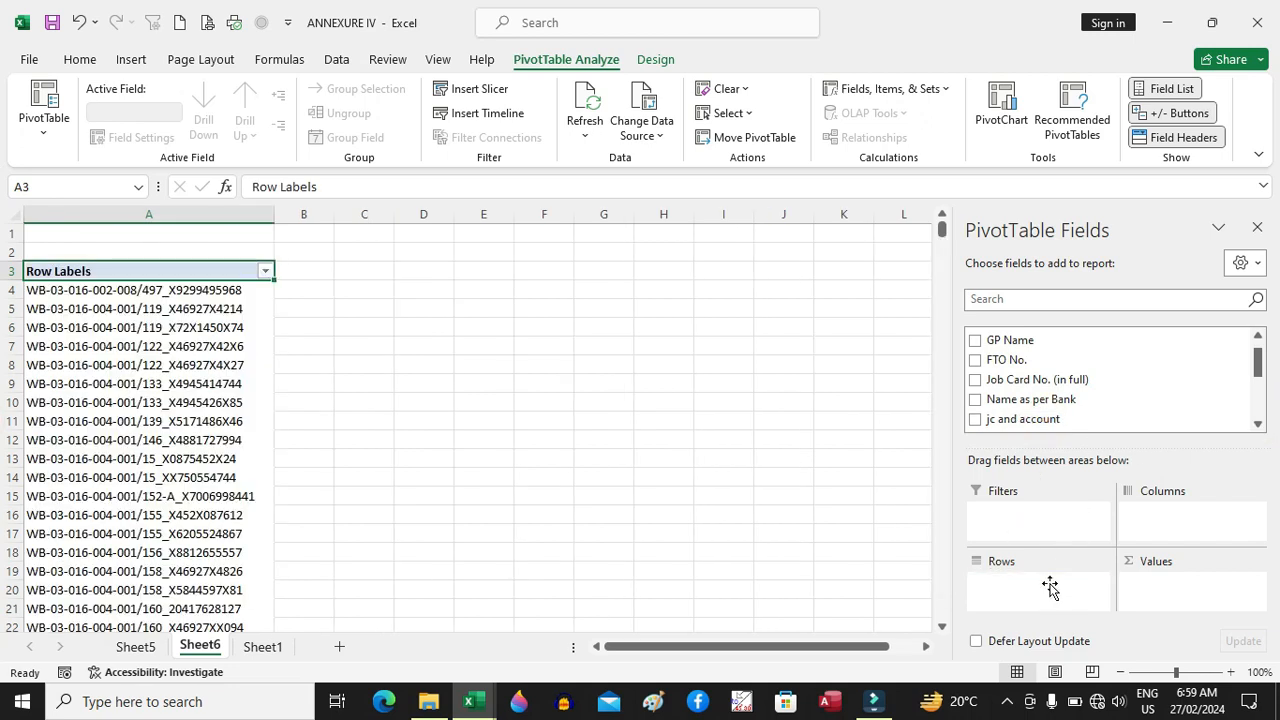
Replace the whole PivotTable with its plain values in place.
{"action": "left_click", "coordinate": [195, 368]}
{"action": "key", "text": "ctrl+a"}
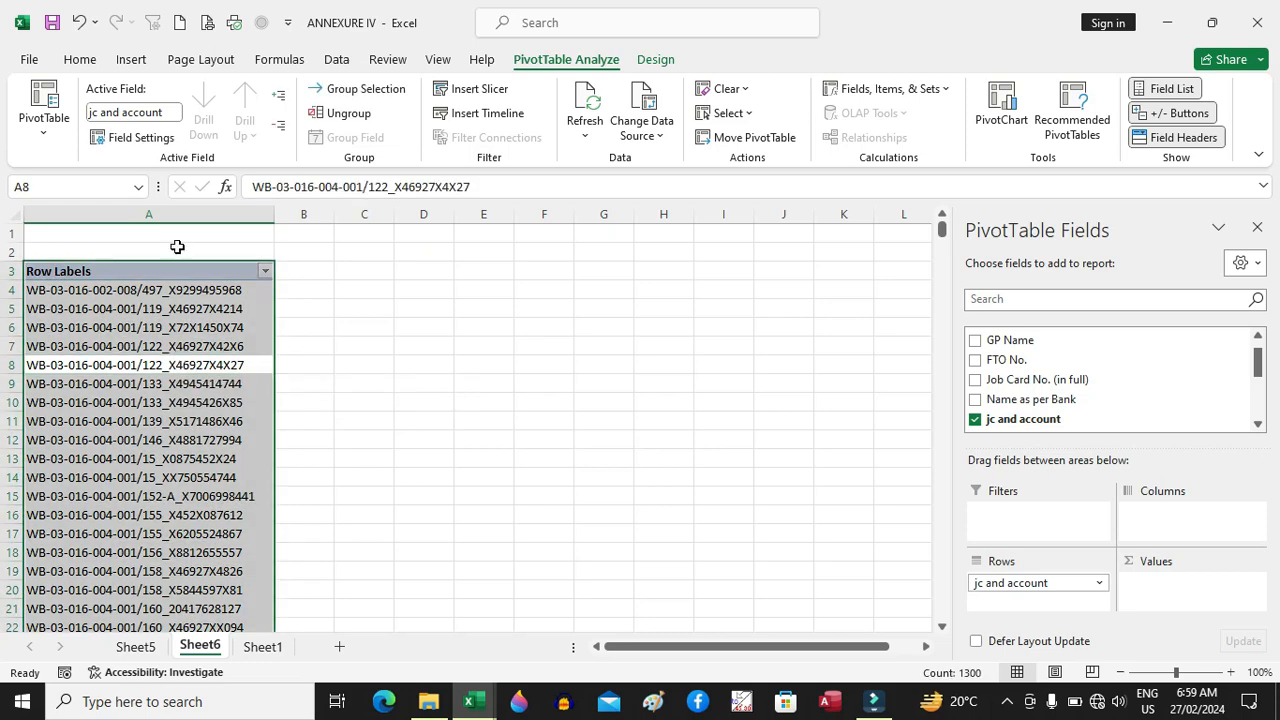
{"action": "left_click", "coordinate": [80, 60]}
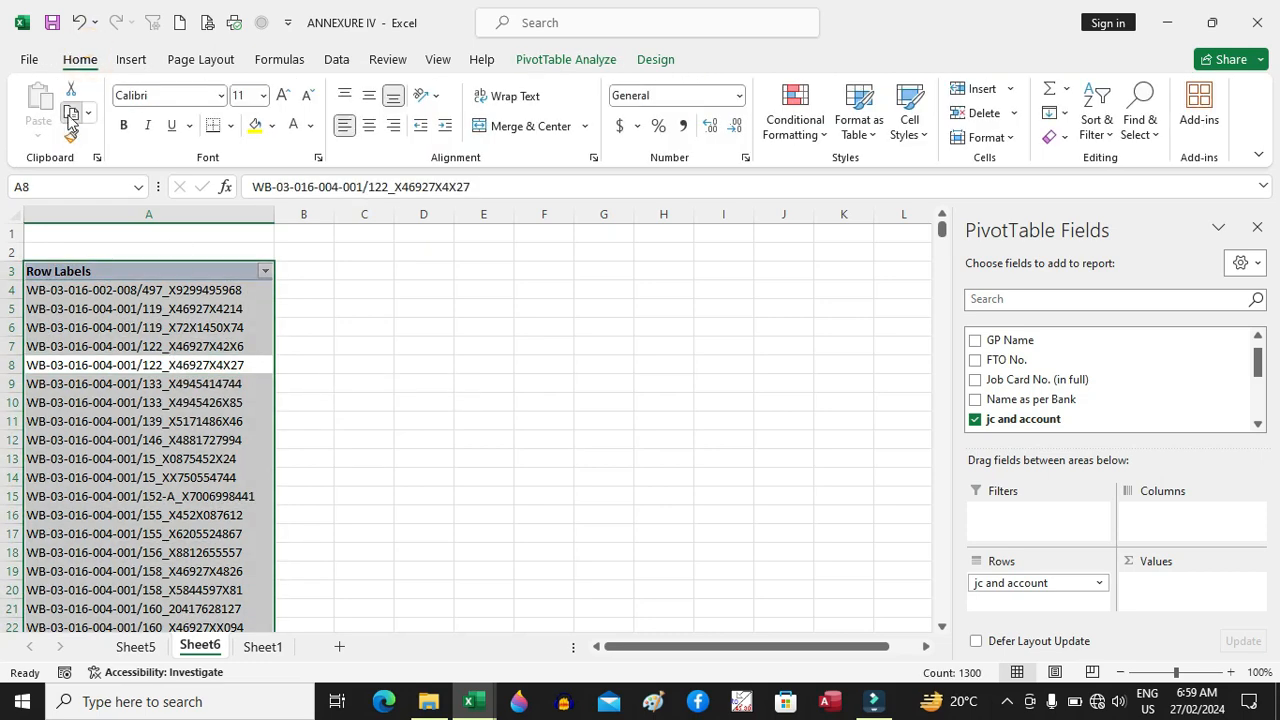
{"action": "left_click", "coordinate": [71, 112]}
{"action": "left_click", "coordinate": [38, 139]}
{"action": "left_click", "coordinate": [35, 275]}
Duplicate column A's contents into column B and enter the headers "jc" in A3 and "account" in B3.
{"action": "left_click", "coordinate": [310, 213]}
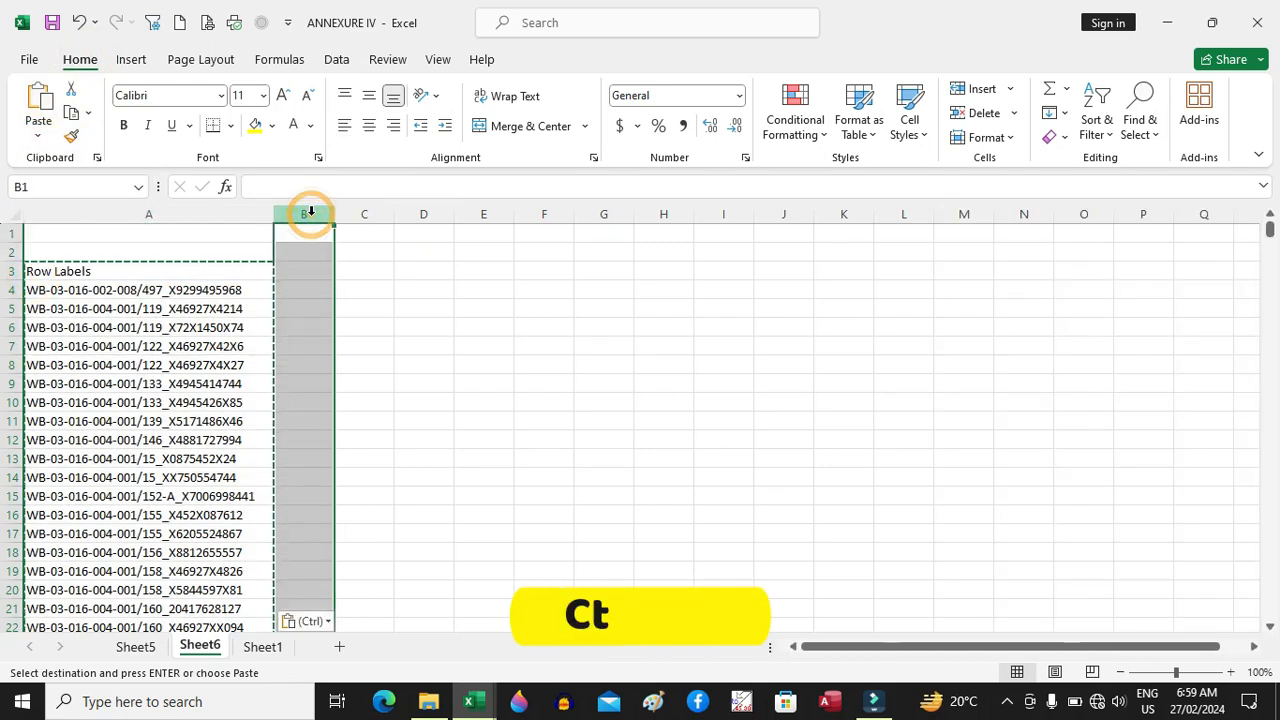
{"action": "key", "text": "ctrl+r"}
{"action": "left_click", "coordinate": [175, 270]}
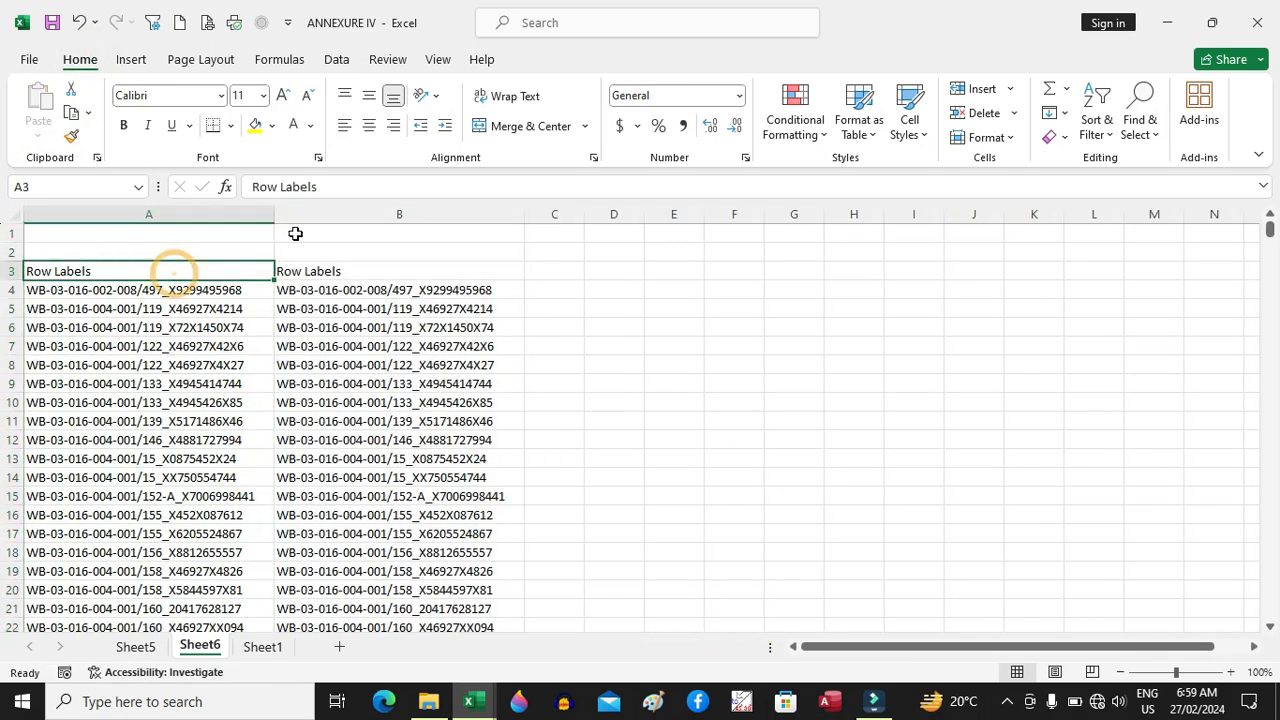
{"action": "type", "text": "jc"}
{"action": "key", "text": "Tab"}
{"action": "type", "text": "ac"}
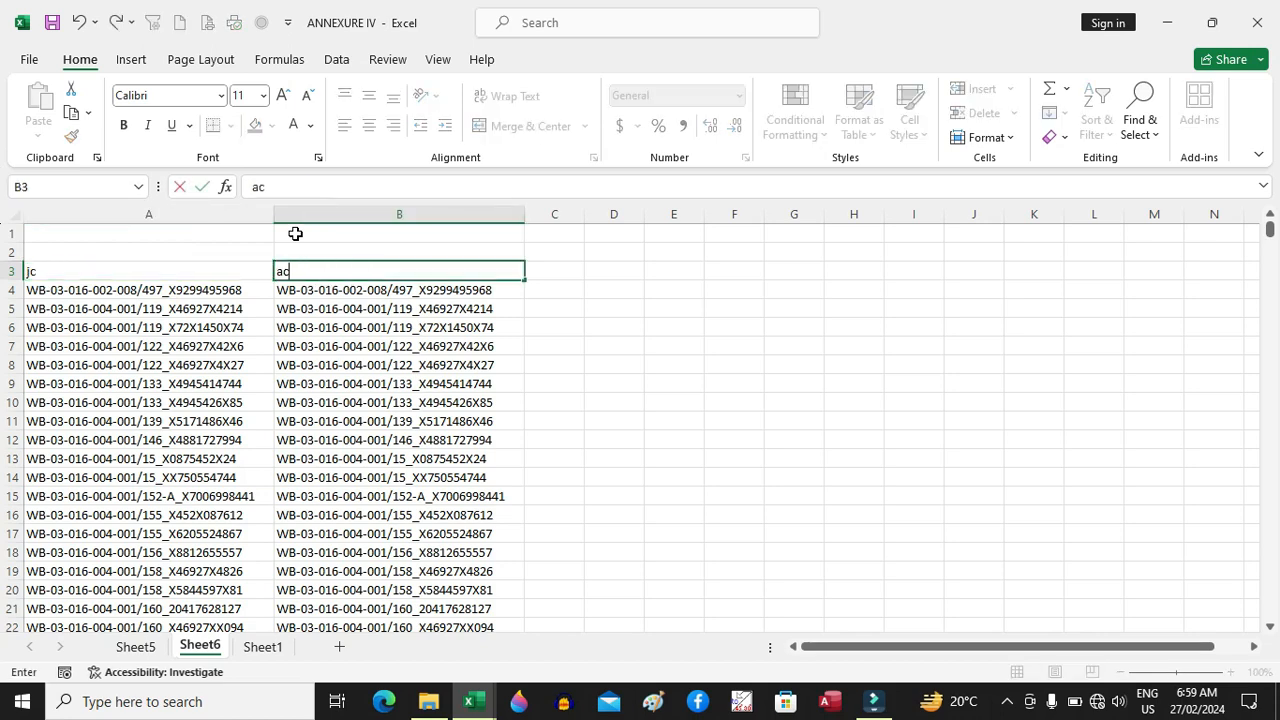
{"action": "key", "text": "Tab"}
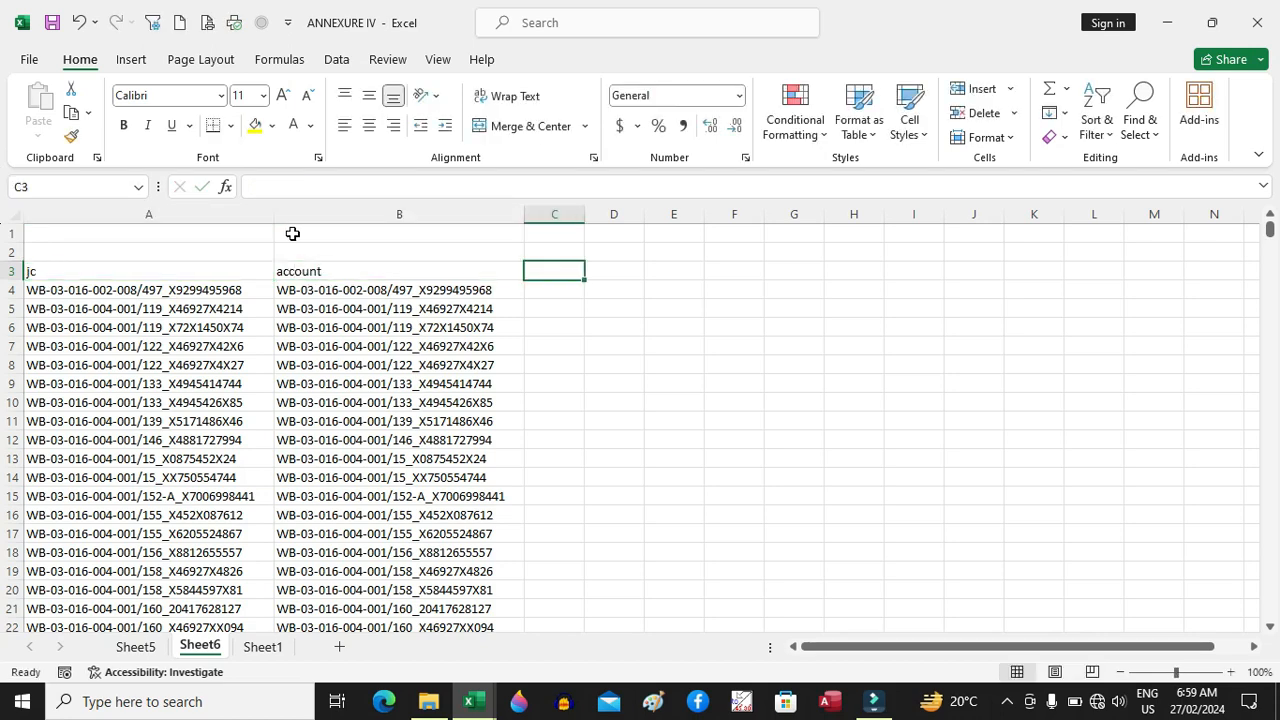
Replace all "_*" matches in column A with nothing to leave only the job card numbers.
{"action": "left_click", "coordinate": [205, 214]}
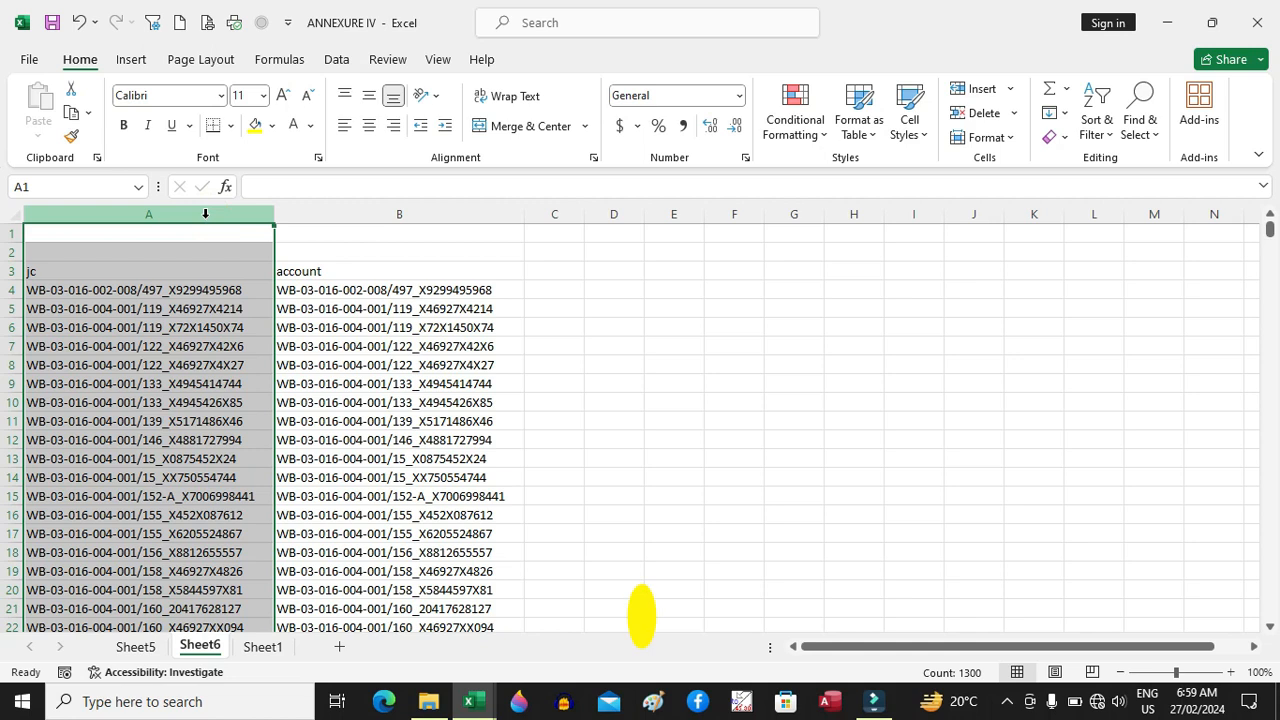
{"action": "key", "text": "ctrl+h"}
{"action": "left_click", "coordinate": [785, 398]}
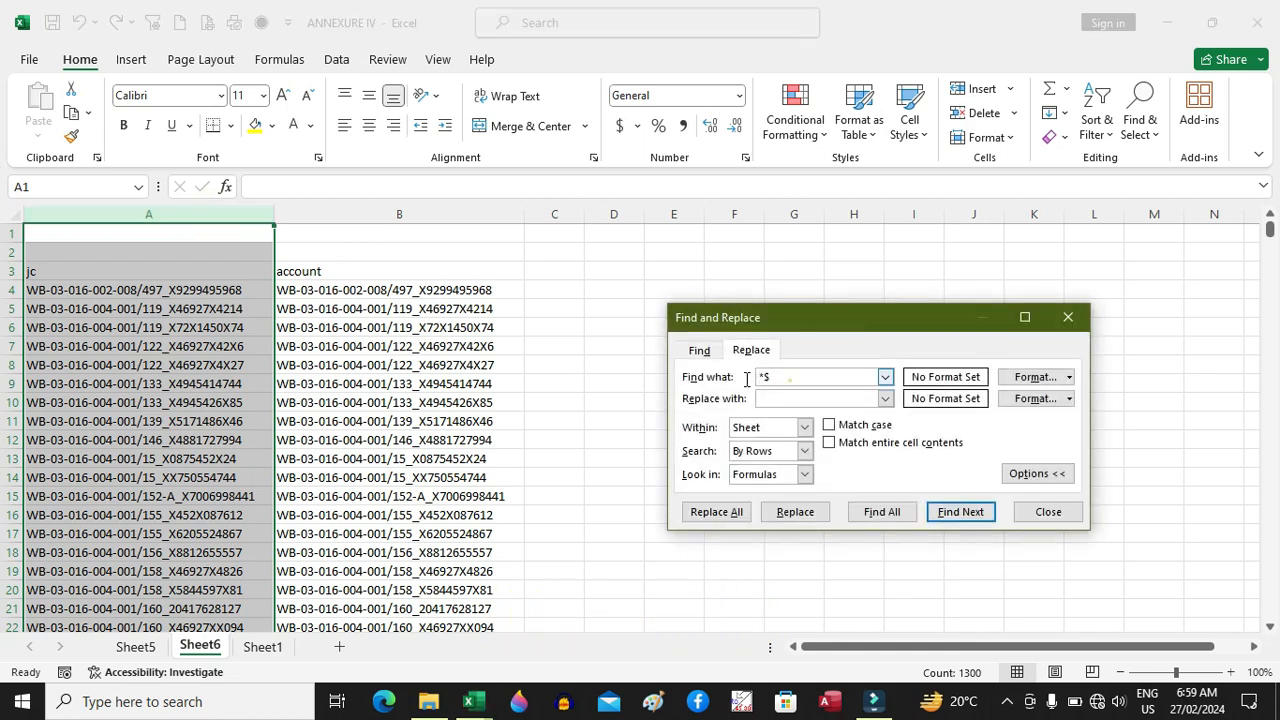
{"action": "type", "text": "_"}
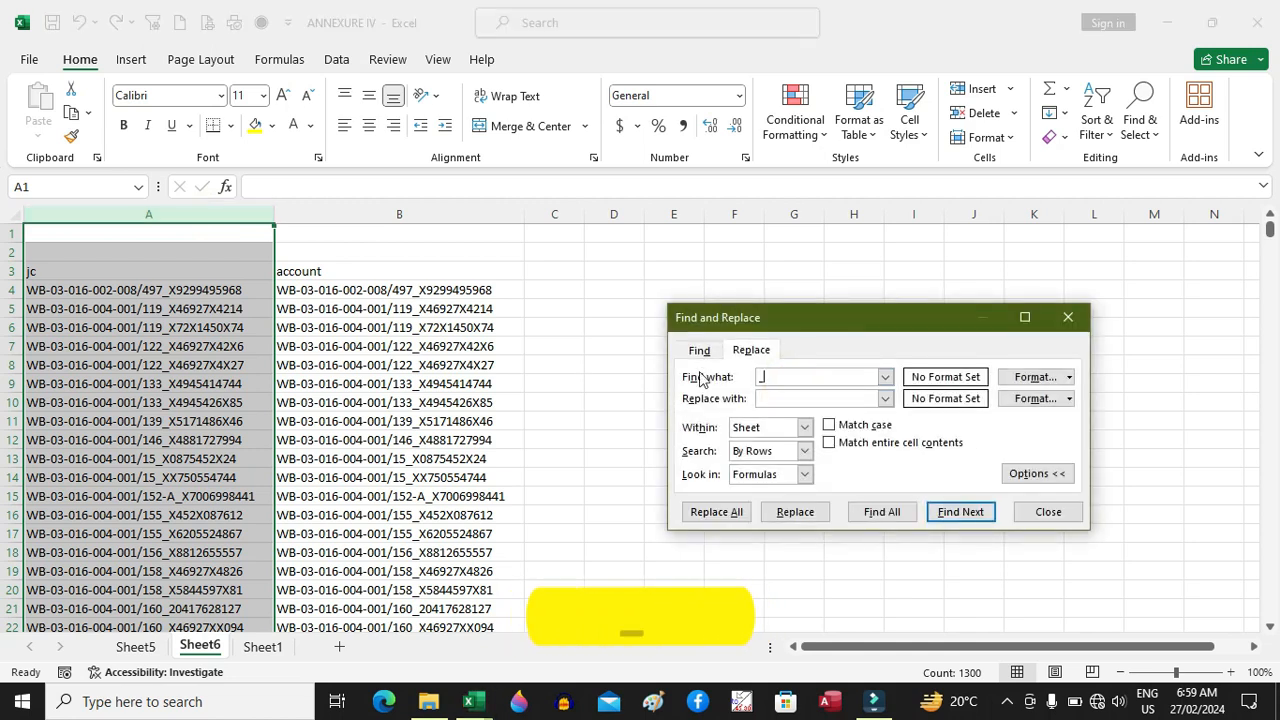
{"action": "left_click", "coordinate": [716, 511]}
{"action": "left_click", "coordinate": [648, 403]}
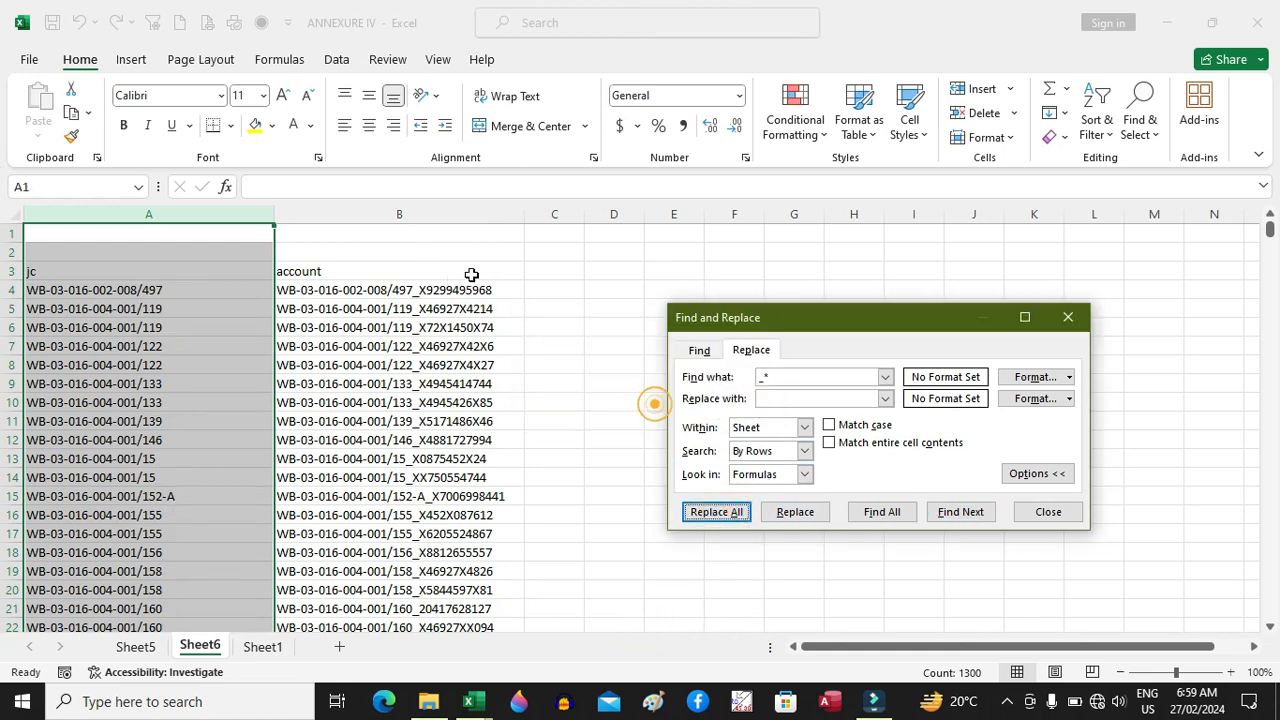
Replace all "*_" matches in column B with nothing to leave only accounts, and narrow and center that column.
{"action": "left_click", "coordinate": [403, 213]}
{"action": "left_click", "coordinate": [789, 379]}
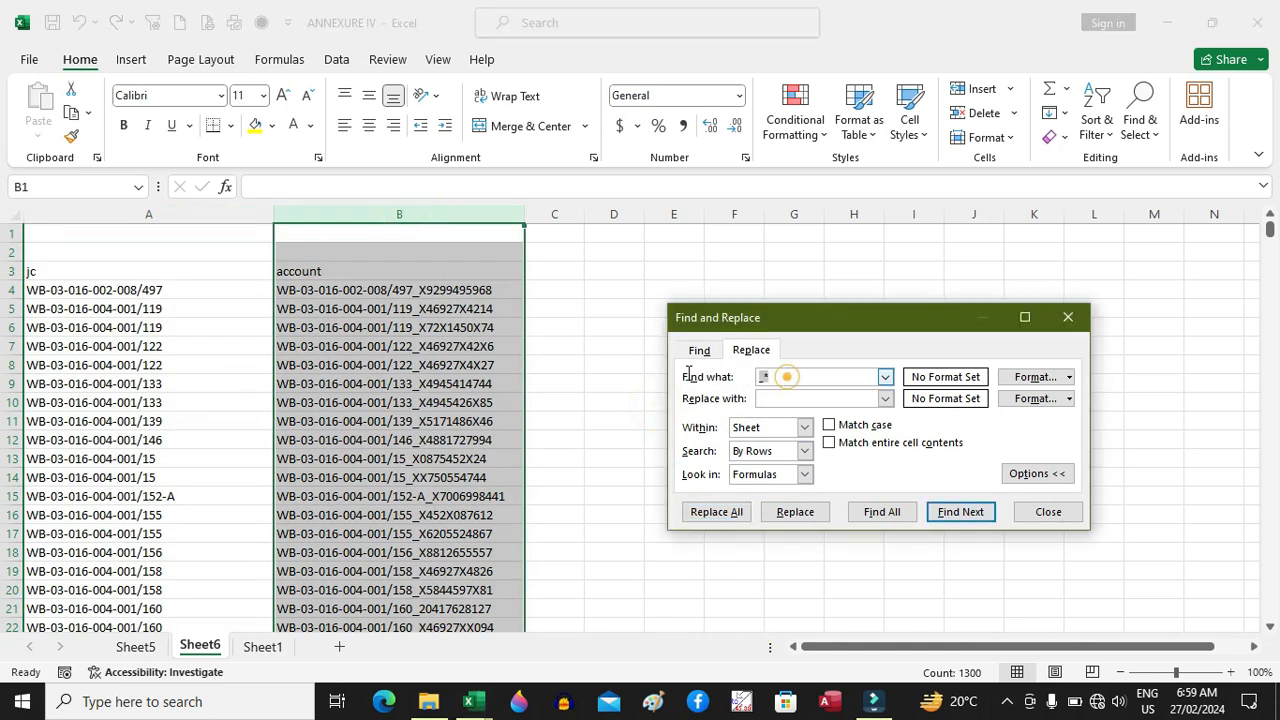
{"action": "type", "text": "*"}
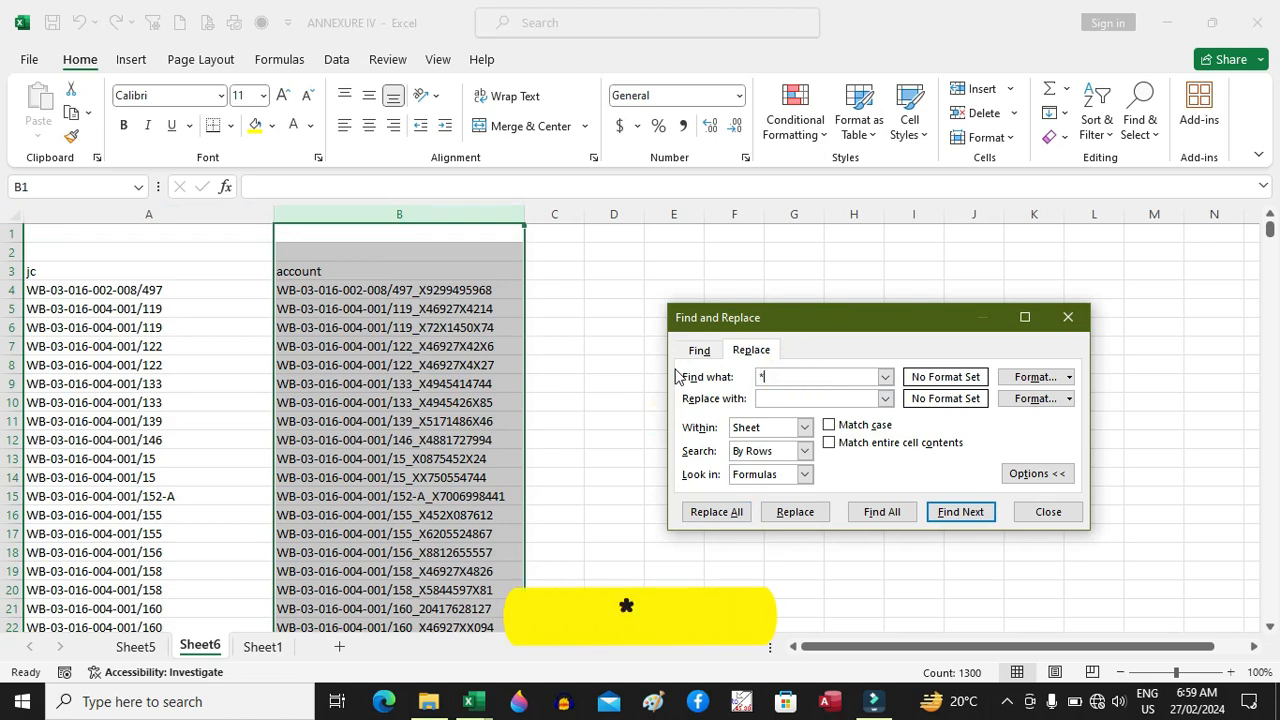
{"action": "type", "text": "_"}
{"action": "left_click", "coordinate": [716, 511]}
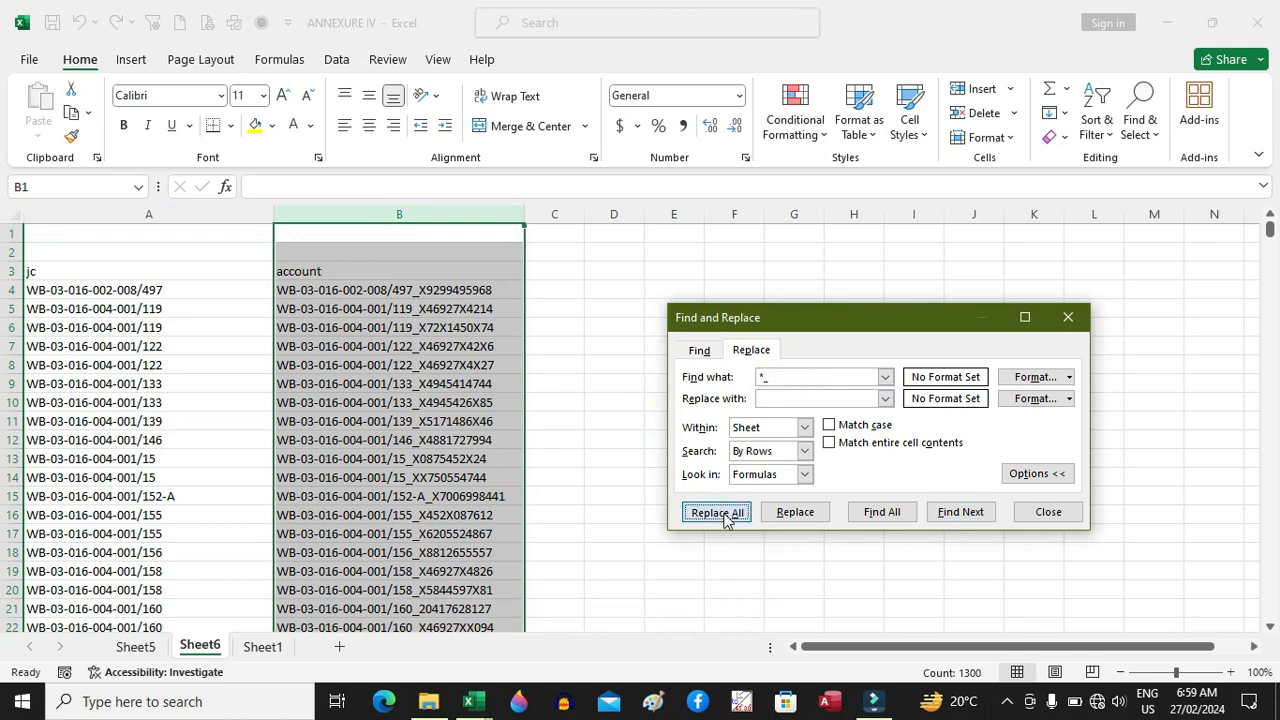
{"action": "left_click", "coordinate": [647, 402]}
{"action": "left_click", "coordinate": [1046, 511]}
{"action": "left_click_drag", "start_coordinate": [524, 214], "coordinate": [376, 214]}
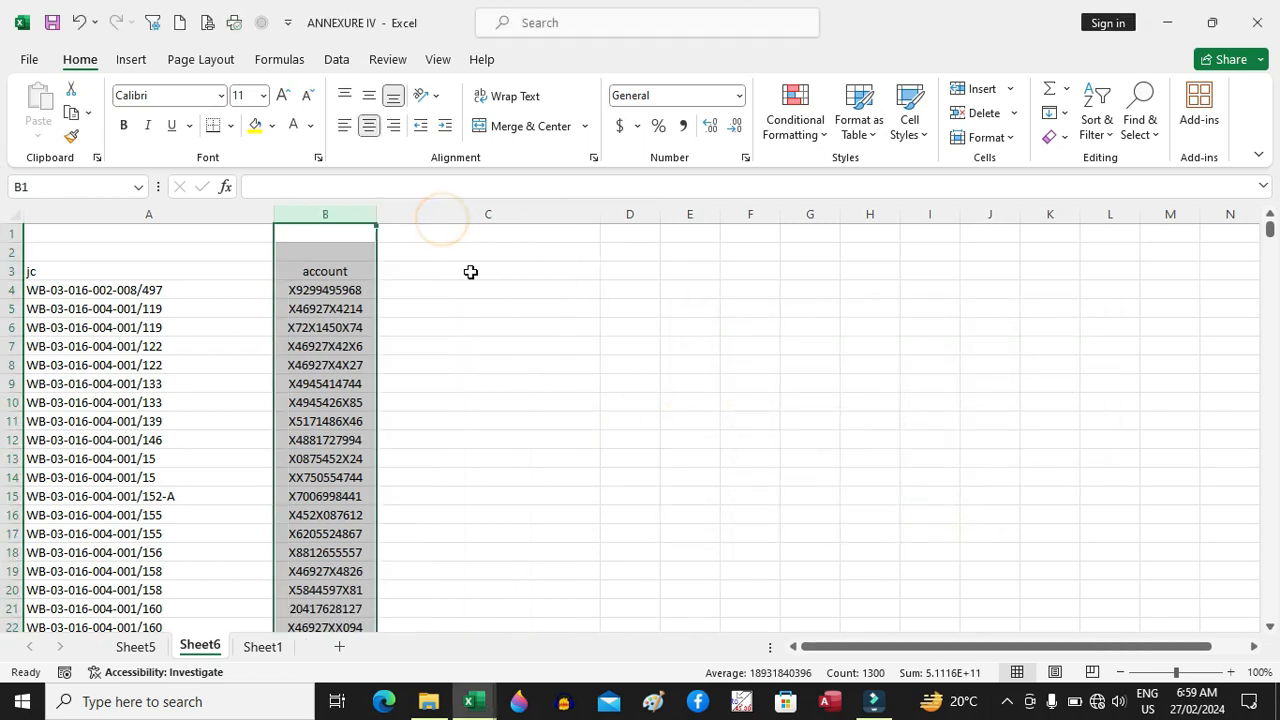
Enter the header "Different Jobcard Same Account" in C3 of the widened column C.
{"action": "left_click", "coordinate": [455, 271]}
{"action": "type", "text": "Different Jobca"}
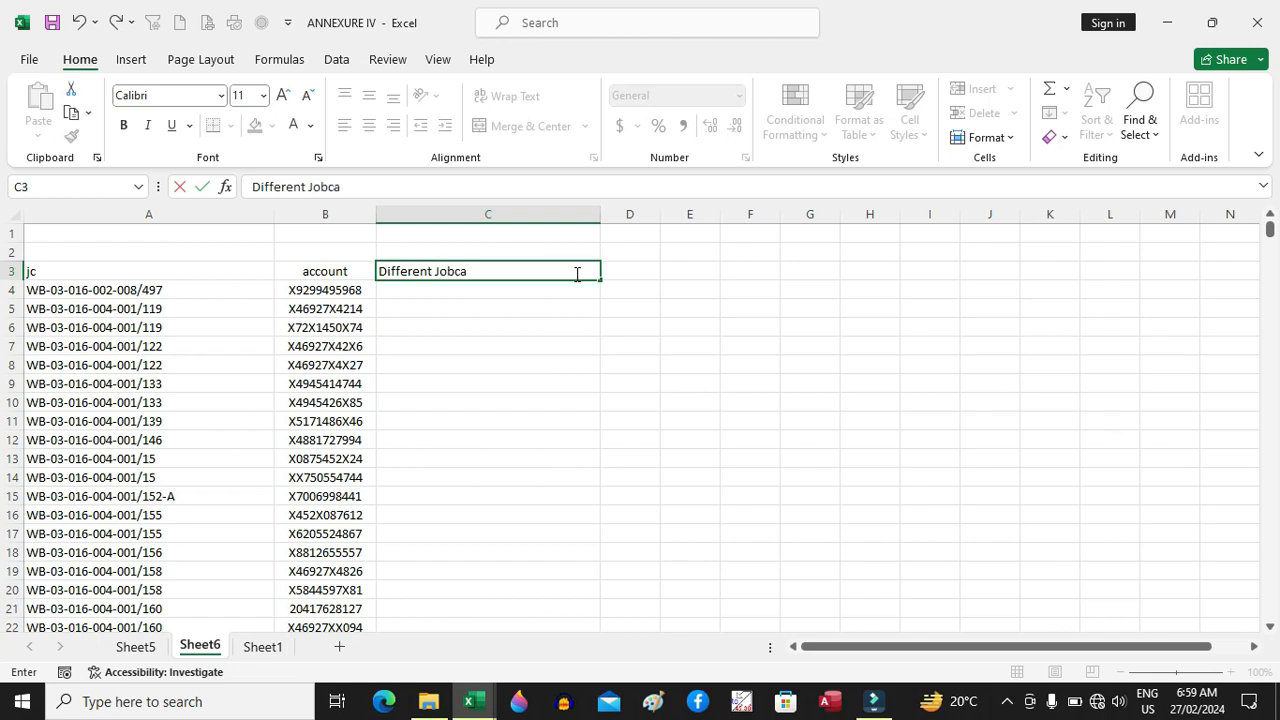
{"action": "type", "text": "rd Same Account"}
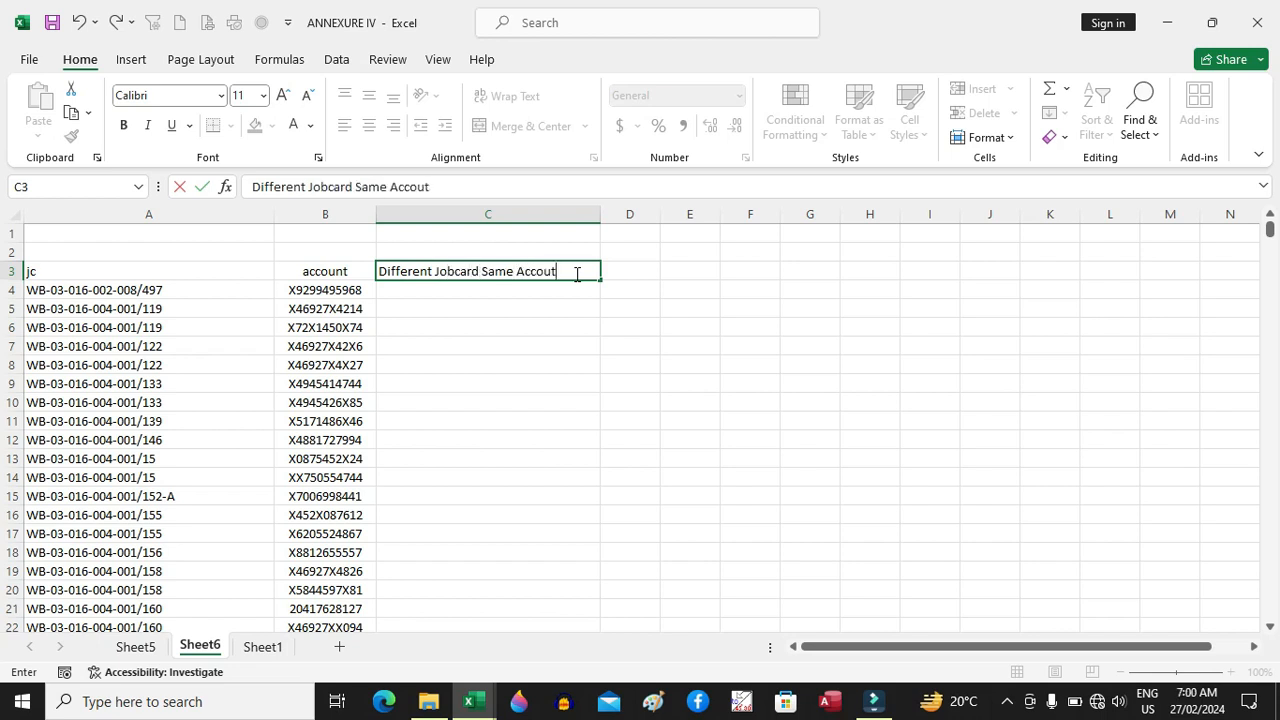
{"action": "key", "text": "Return"}
Enter the formula =COUNTIF($B$4:$B$1302,B4) in C4 to count each account's occurrences, with the range locked as absolute.
{"action": "type", "text": "=countif"}
{"action": "key", "text": "Tab"}
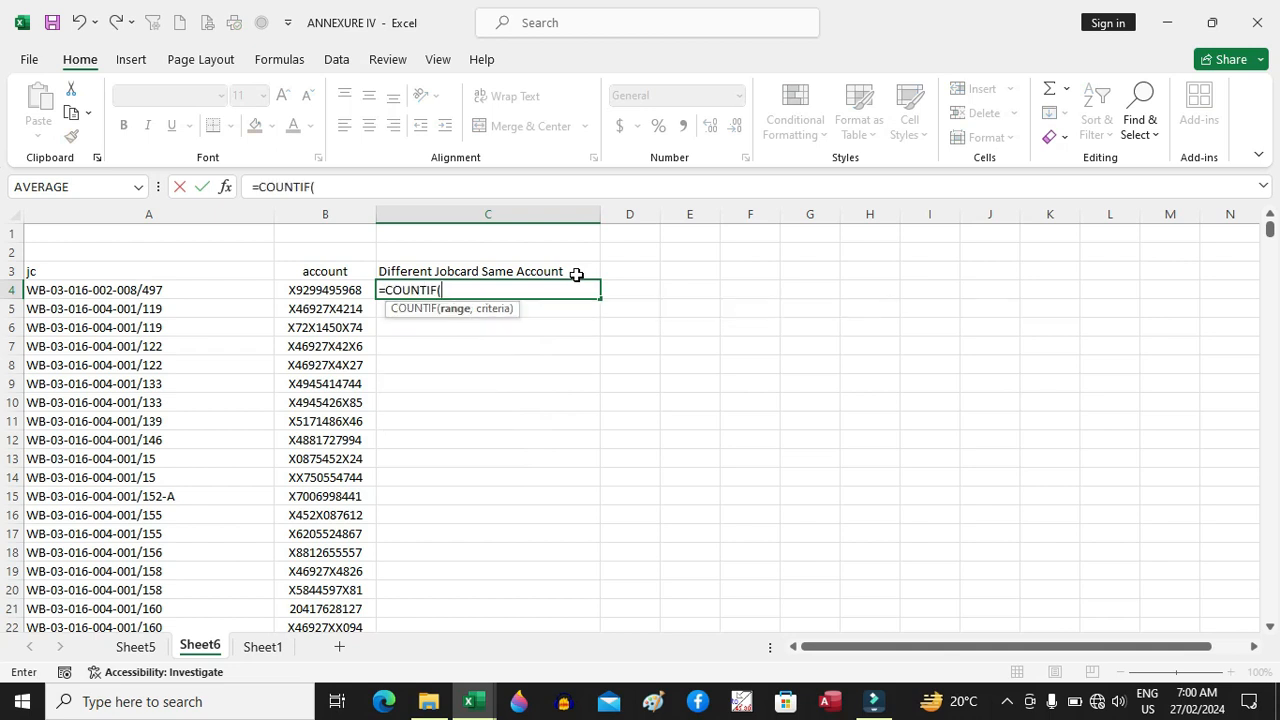
{"action": "left_click", "coordinate": [343, 297]}
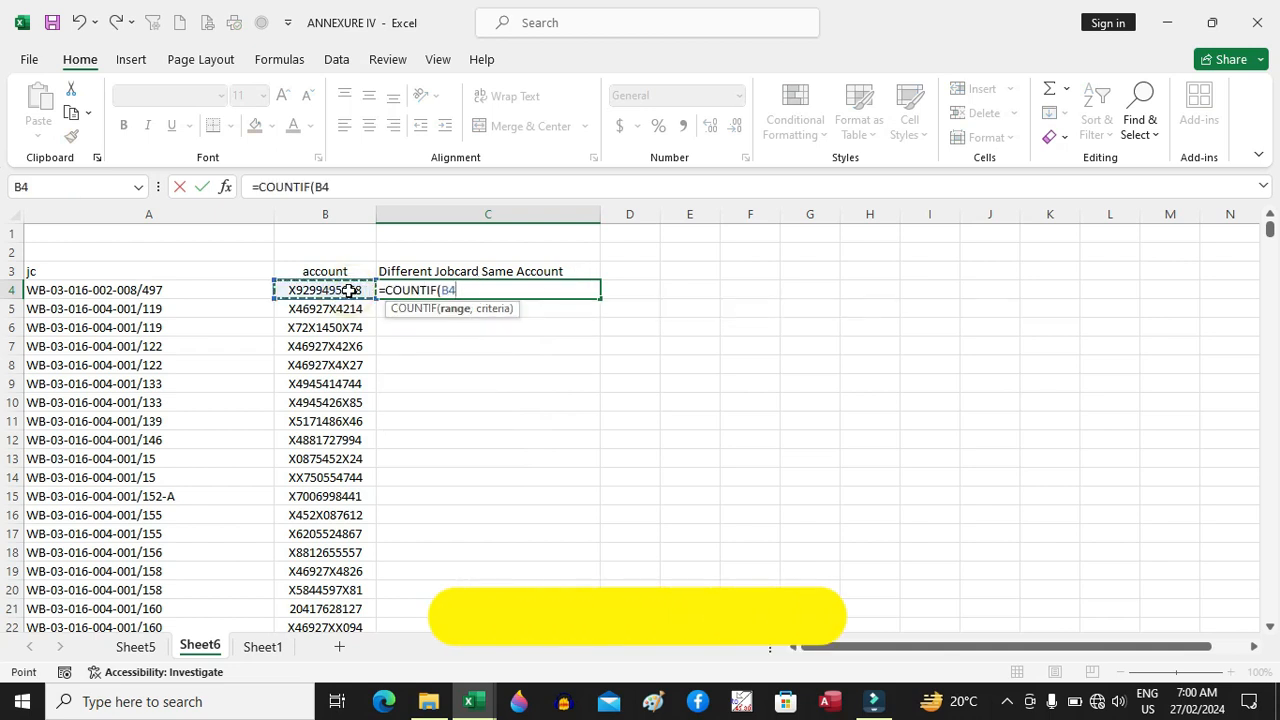
{"action": "key", "text": "ctrl+shift+Down"}
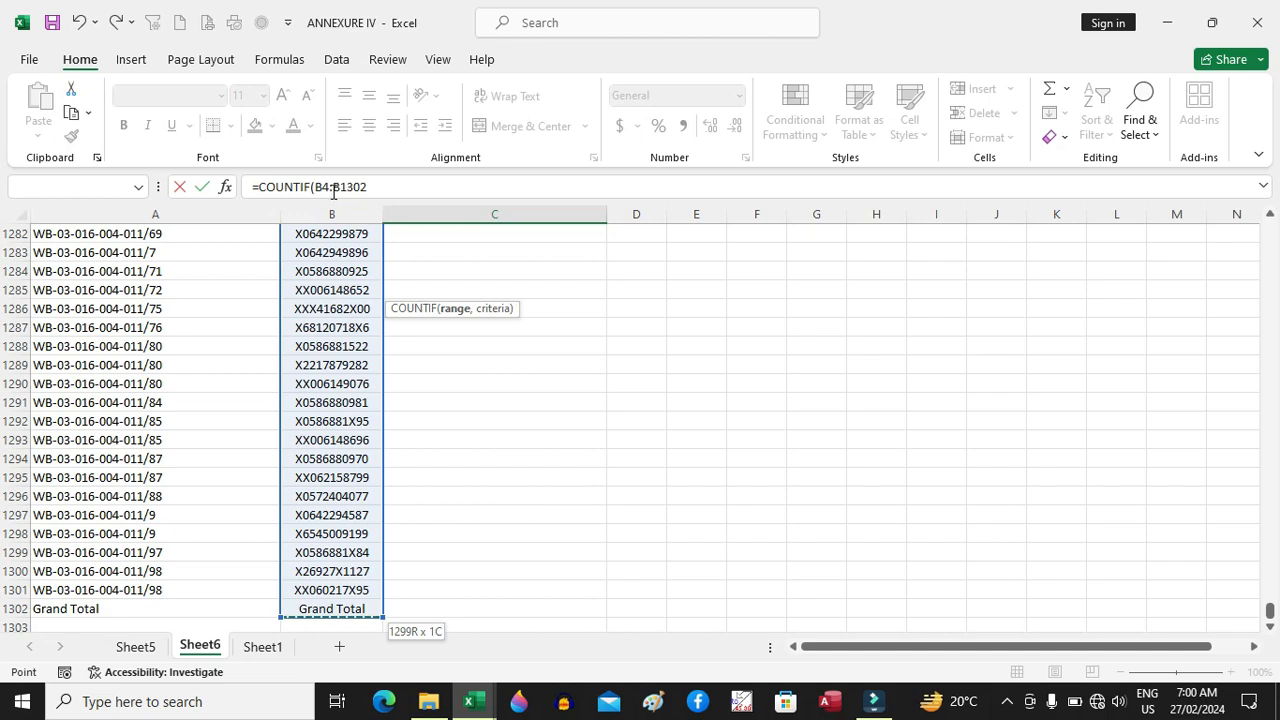
{"action": "left_click", "coordinate": [324, 187]}
{"action": "key", "text": "F4"}
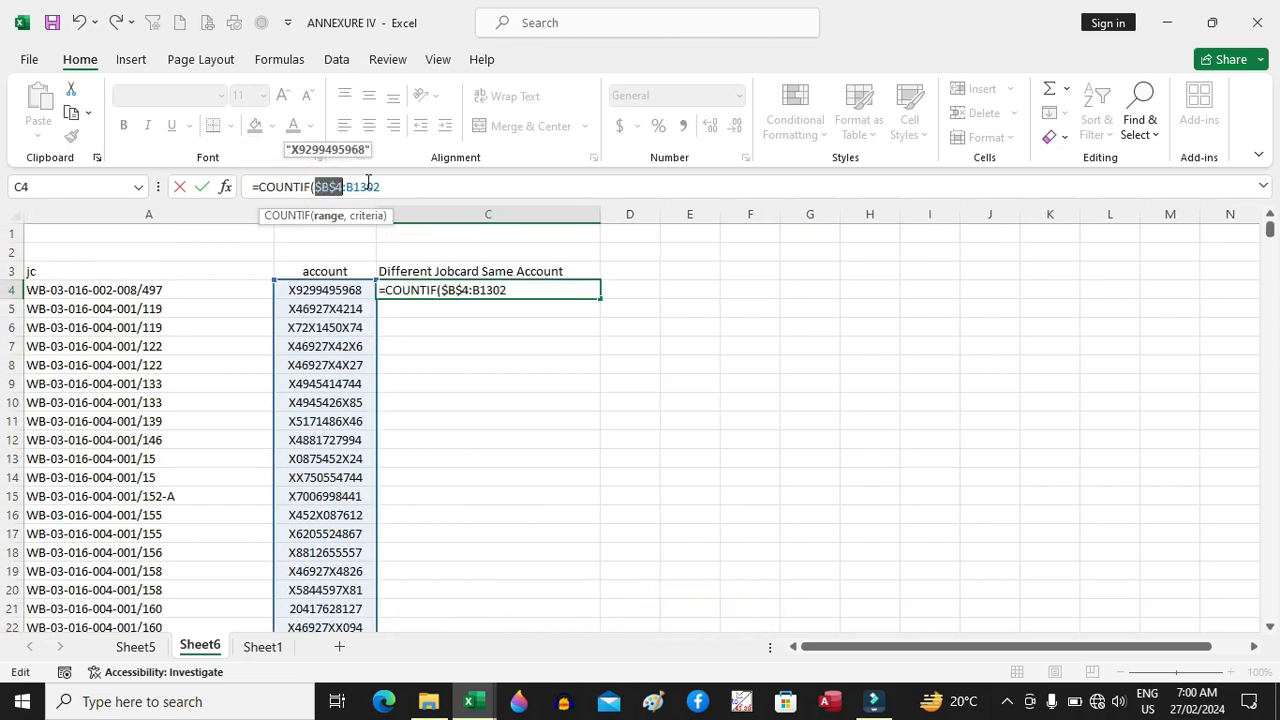
{"action": "left_click", "coordinate": [368, 187]}
{"action": "key", "text": "F4"}
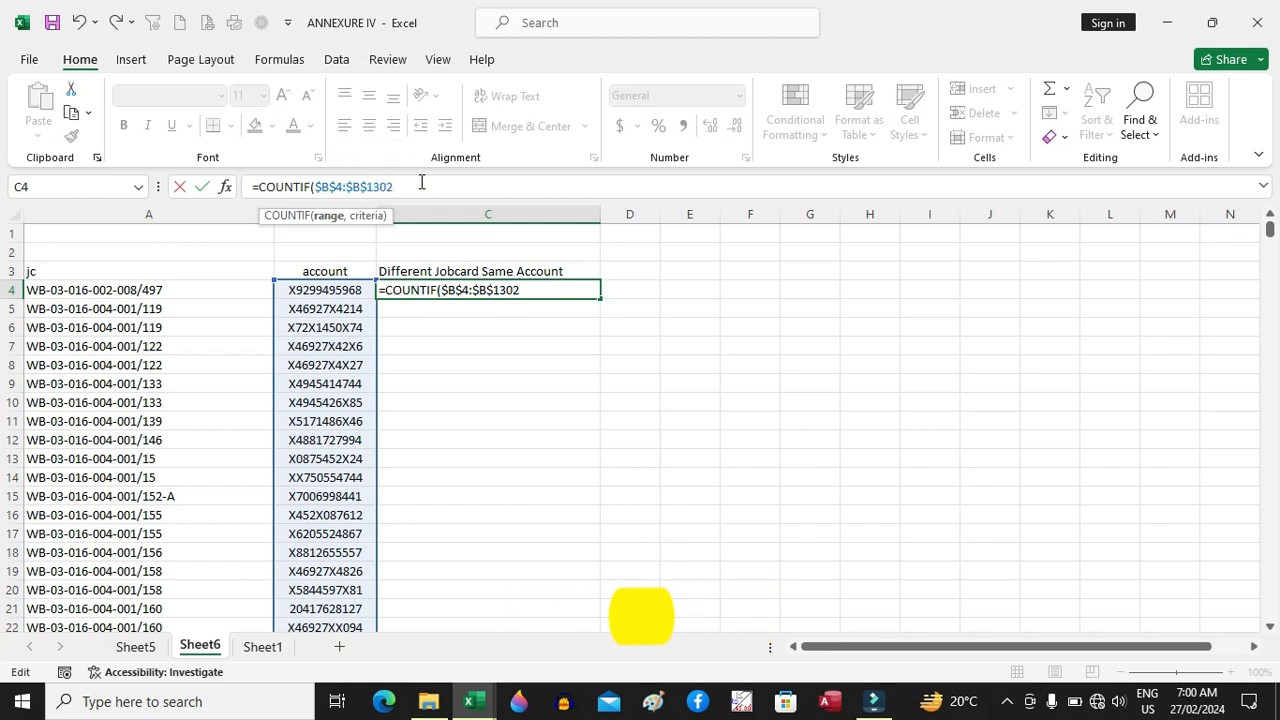
{"action": "left_click", "coordinate": [421, 182]}
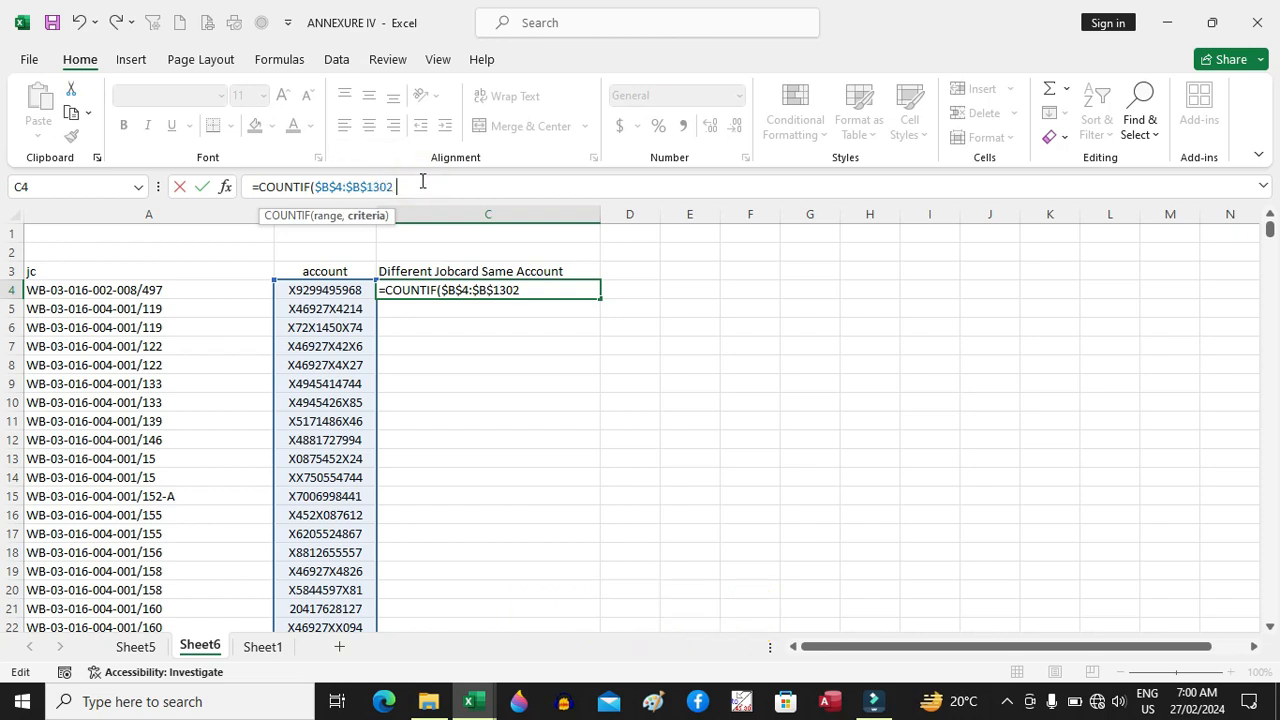
{"action": "type", "text": ","}
{"action": "left_click", "coordinate": [333, 290]}
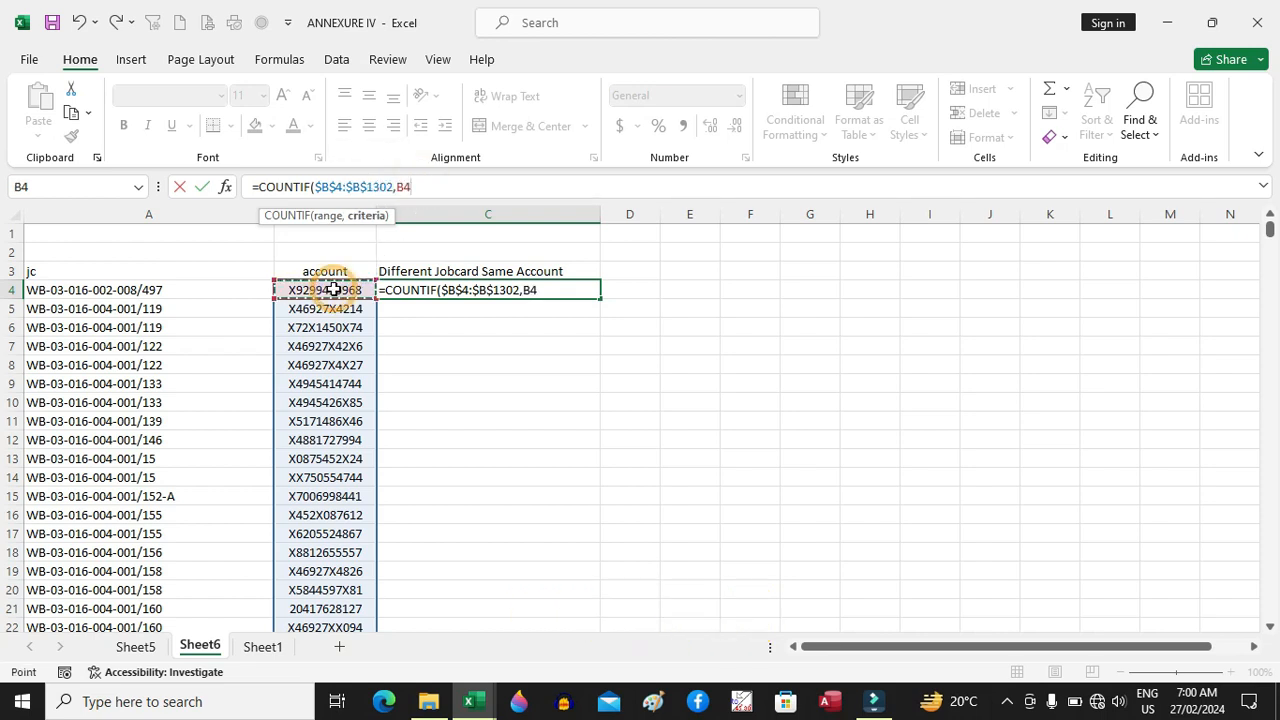
{"action": "type", "text": ")"}
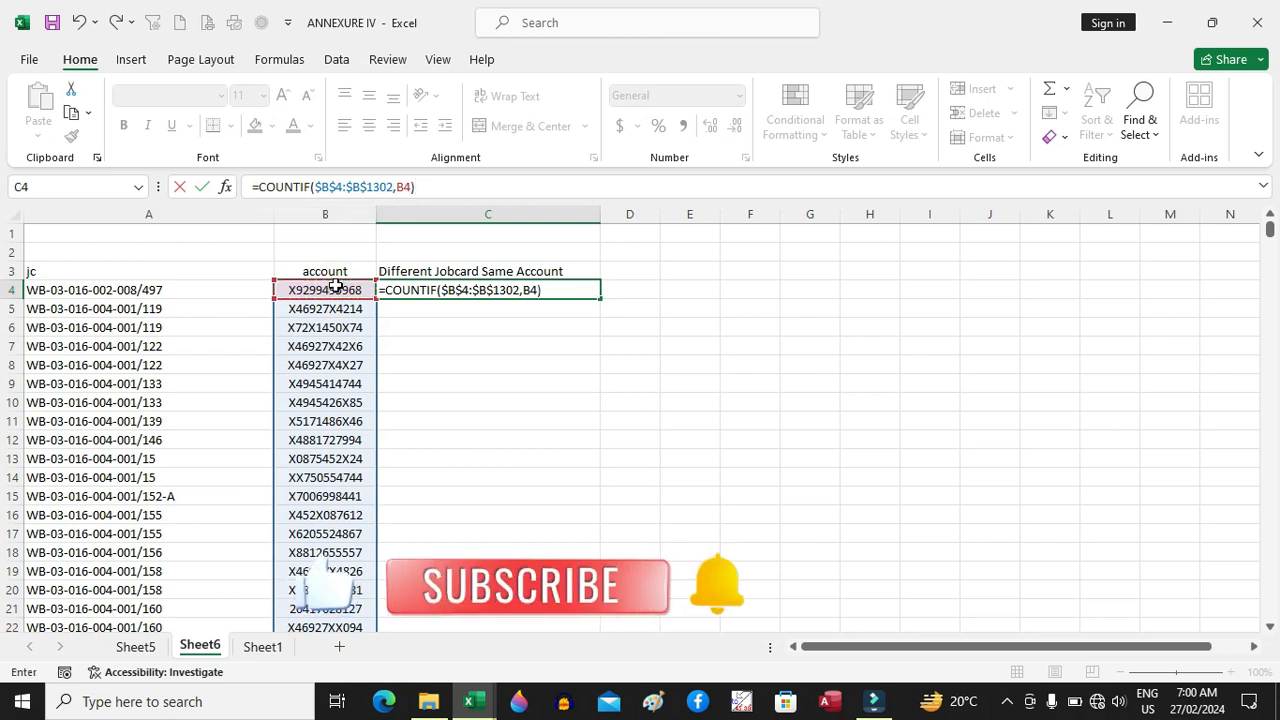